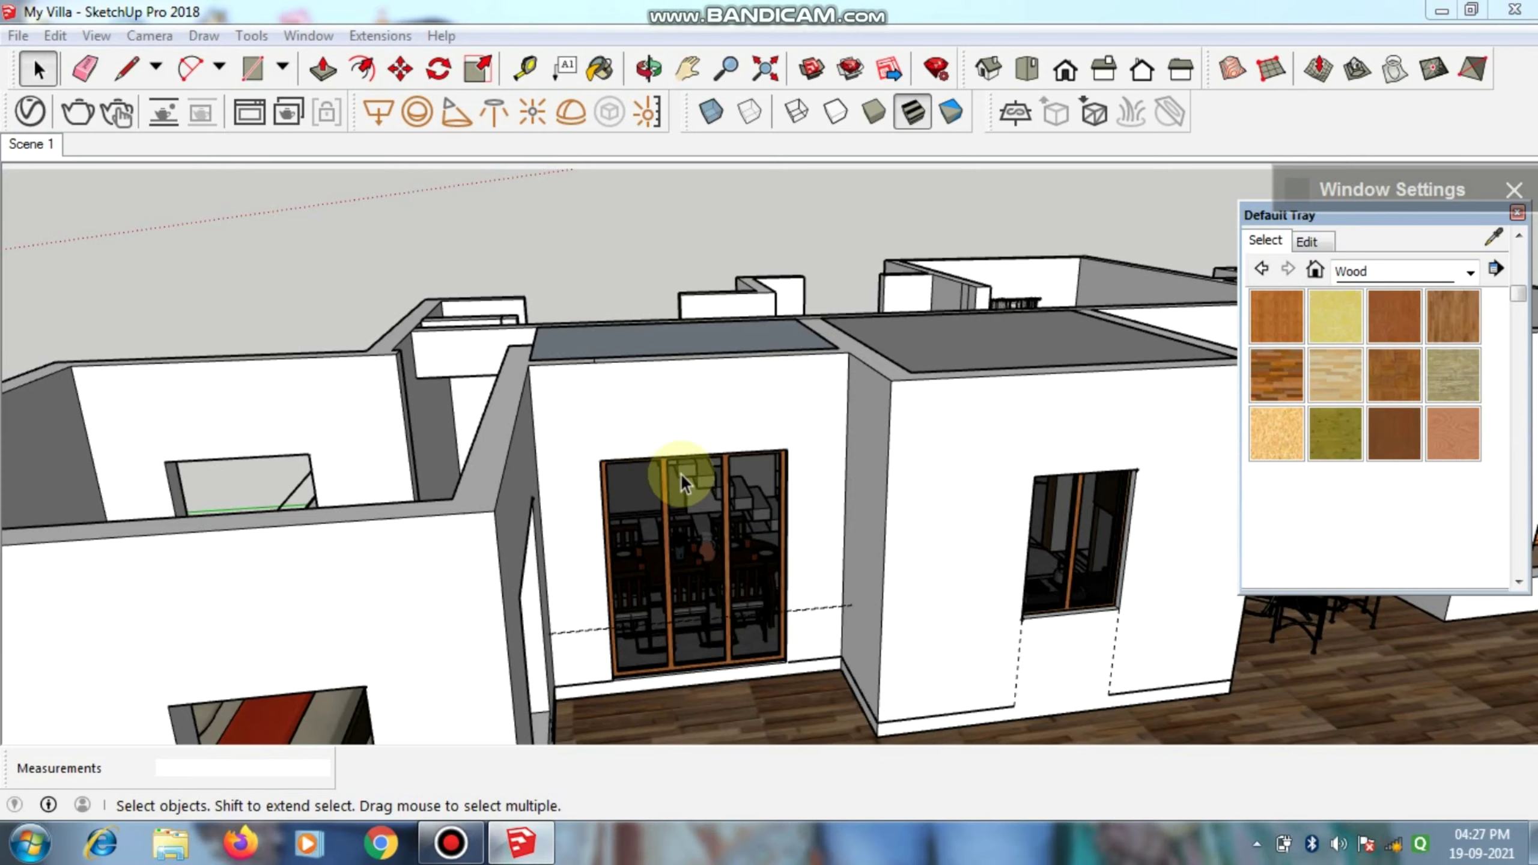
Step: Orbit and zoom around the villa toward the dining area and living-room wall
{"action": "mouse_move", "coordinate": [727, 247]}
{"action": "middle_mouse_down"}
{"action": "mouse_move", "coordinate": [724, 287]}
{"action": "mouse_move", "coordinate": [292, 542]}
{"action": "mouse_move", "coordinate": [755, 419]}
{"action": "mouse_move", "coordinate": [343, 457]}
{"action": "mouse_move", "coordinate": [221, 311]}
{"action": "mouse_move", "coordinate": [206, 268]}
{"action": "mouse_move", "coordinate": [622, 344]}
{"action": "mouse_move", "coordinate": [755, 391]}
{"action": "mouse_move", "coordinate": [436, 394]}
{"action": "mouse_move", "coordinate": [601, 471]}
{"action": "mouse_move", "coordinate": [464, 465]}
{"action": "middle_mouse_up"}
{"action": "scroll", "coordinate": [697, 414], "scroll_direction": "up", "scroll_amount": 2}
{"action": "scroll", "coordinate": [701, 408], "scroll_direction": "up", "scroll_amount": 3}
{"action": "scroll", "coordinate": [733, 421], "scroll_direction": "up", "scroll_amount": 3}
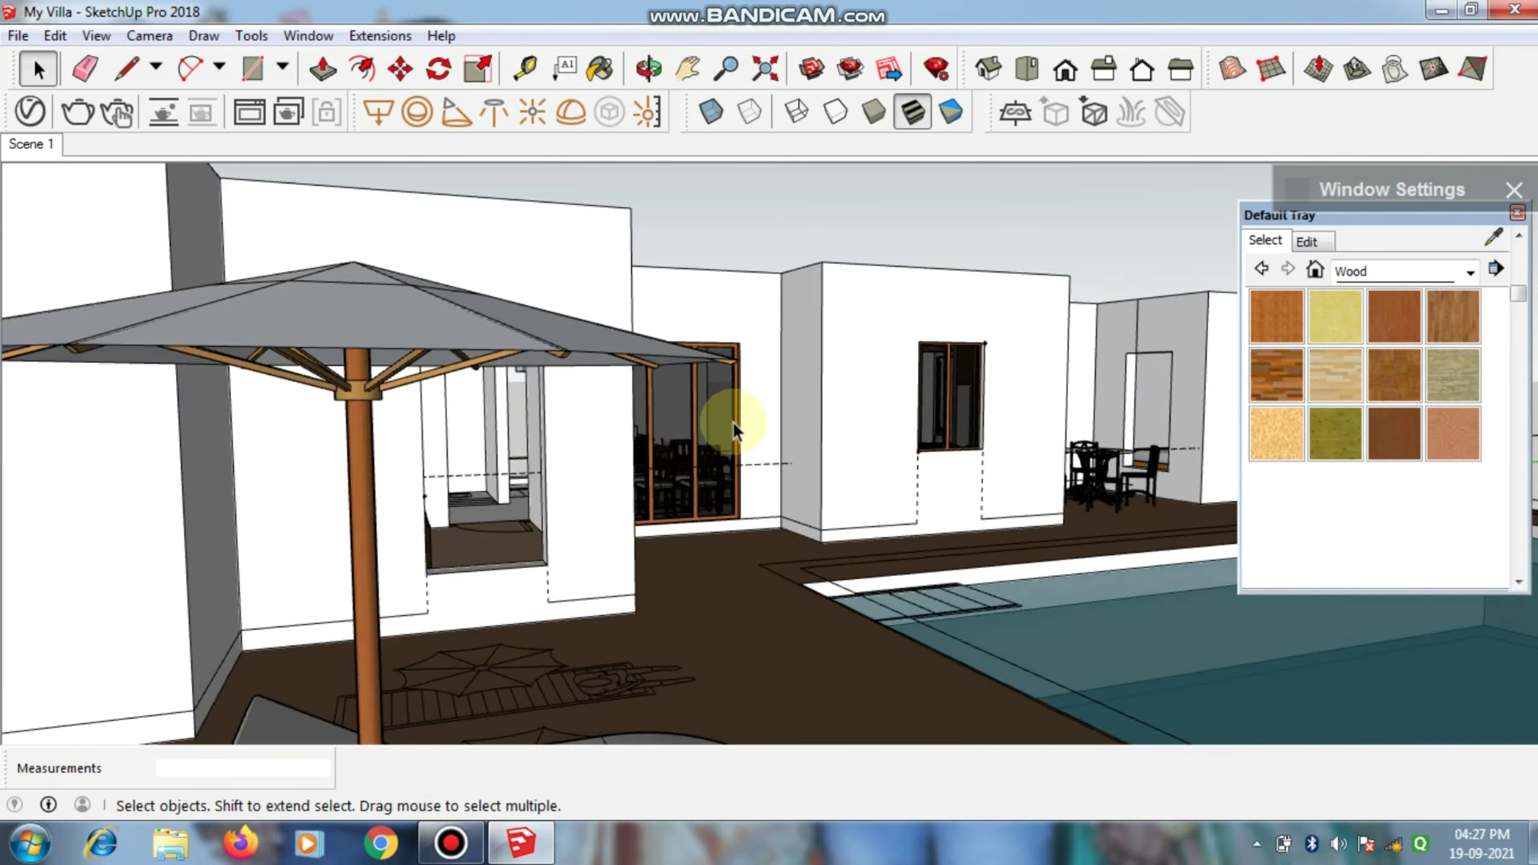
{"action": "scroll", "coordinate": [726, 419], "scroll_direction": "up", "scroll_amount": 3}
{"action": "scroll", "coordinate": [726, 419], "scroll_direction": "up", "scroll_amount": 3}
{"action": "scroll", "coordinate": [652, 491], "scroll_direction": "up", "scroll_amount": 2}
{"action": "scroll", "coordinate": [652, 491], "scroll_direction": "up", "scroll_amount": 3}
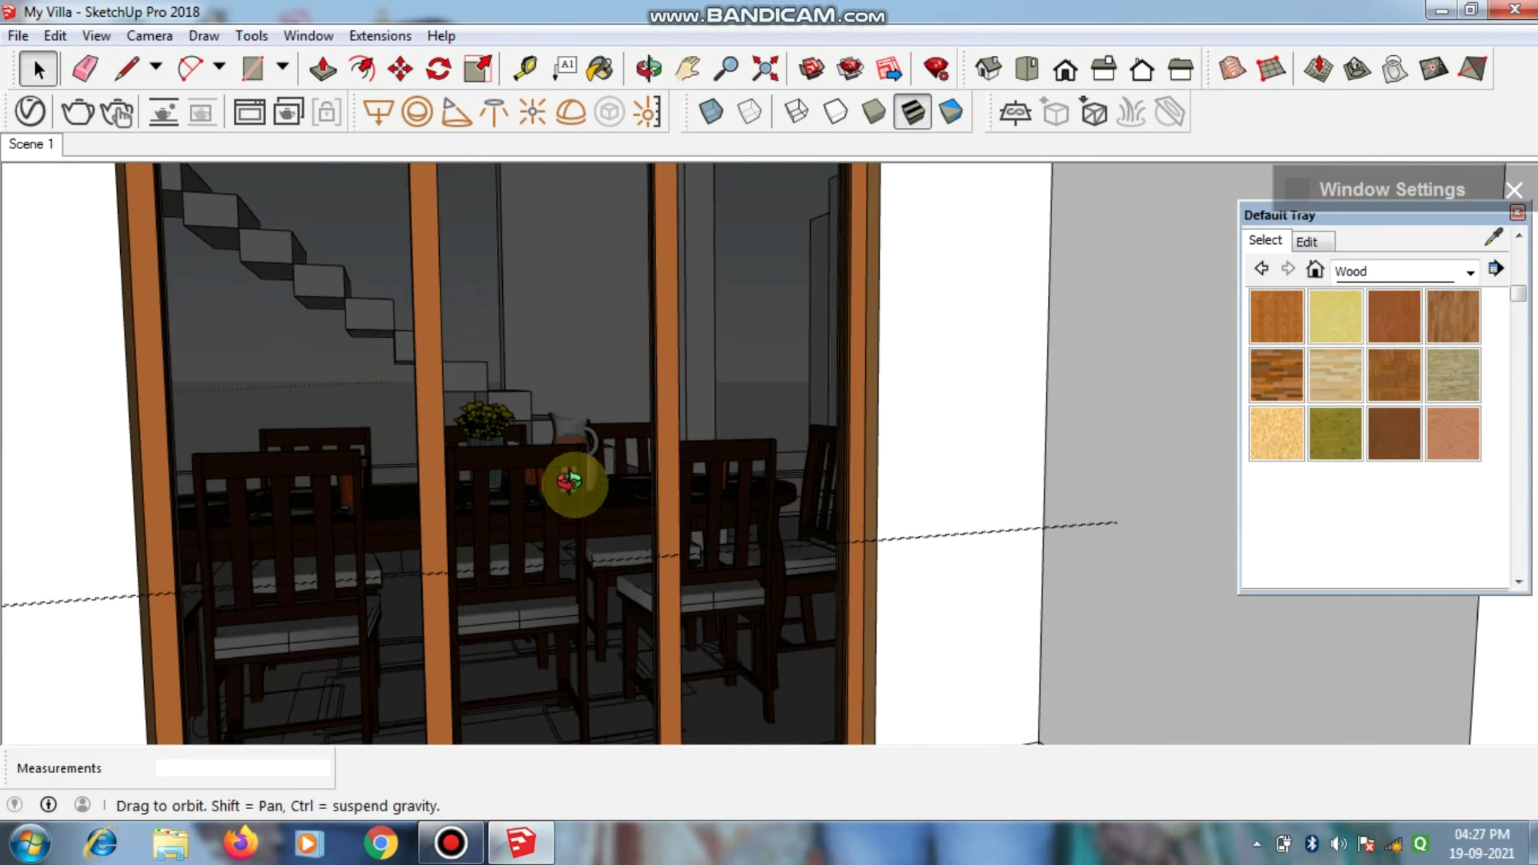
{"action": "mouse_move", "coordinate": [574, 474]}
{"action": "middle_mouse_down"}
{"action": "mouse_move", "coordinate": [529, 515]}
{"action": "mouse_move", "coordinate": [703, 635]}
{"action": "mouse_move", "coordinate": [612, 539]}
{"action": "mouse_move", "coordinate": [524, 515]}
{"action": "middle_mouse_up"}
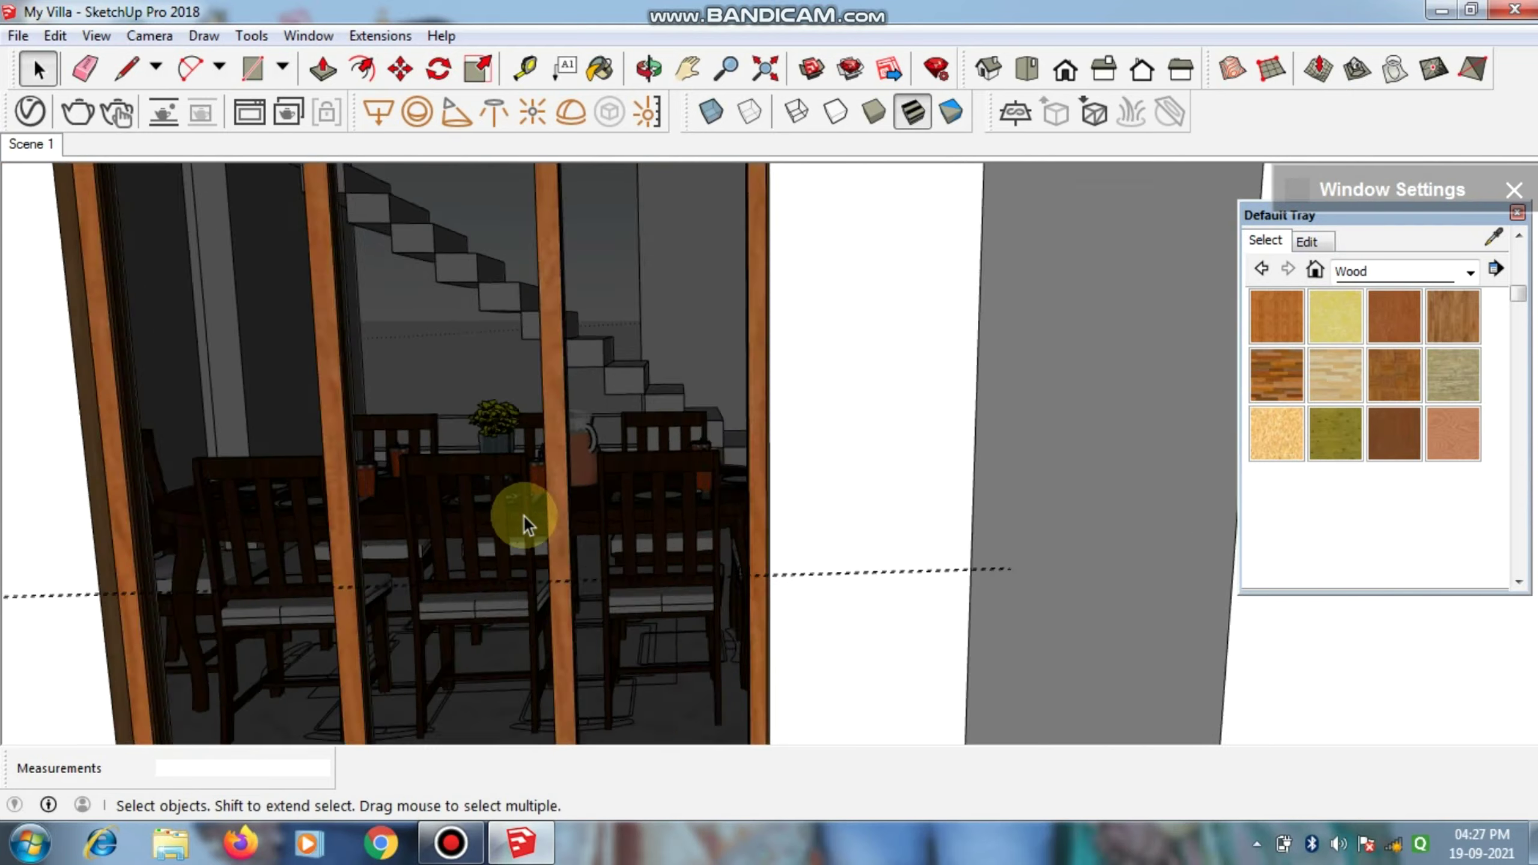
{"action": "scroll", "coordinate": [524, 514], "scroll_direction": "down", "scroll_amount": 2}
{"action": "scroll", "coordinate": [524, 515], "scroll_direction": "down", "scroll_amount": 3}
{"action": "scroll", "coordinate": [769, 498], "scroll_direction": "down", "scroll_amount": 3}
{"action": "mouse_move", "coordinate": [769, 498]}
{"action": "middle_mouse_down"}
{"action": "mouse_move", "coordinate": [724, 460]}
{"action": "mouse_move", "coordinate": [858, 427]}
{"action": "mouse_move", "coordinate": [763, 482]}
{"action": "mouse_move", "coordinate": [875, 516]}
{"action": "middle_mouse_up"}
{"action": "scroll", "coordinate": [859, 428], "scroll_direction": "up", "scroll_amount": 2}
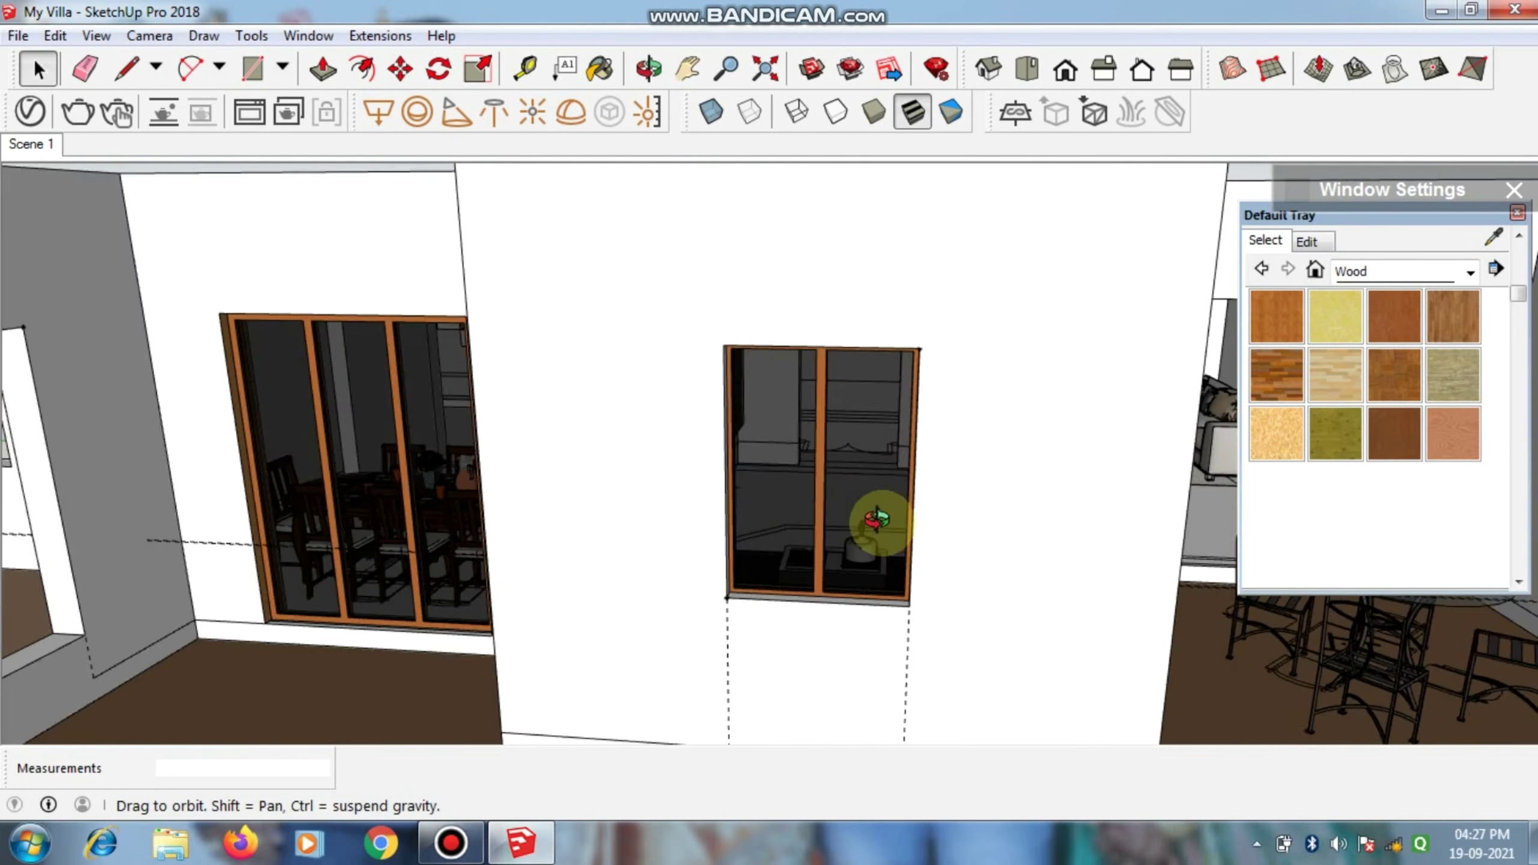
{"action": "scroll", "coordinate": [803, 269], "scroll_direction": "up", "scroll_amount": 1}
{"action": "scroll", "coordinate": [801, 264], "scroll_direction": "down", "scroll_amount": 2}
{"action": "scroll", "coordinate": [802, 264], "scroll_direction": "down", "scroll_amount": 3}
{"action": "scroll", "coordinate": [802, 264], "scroll_direction": "down", "scroll_amount": 2}
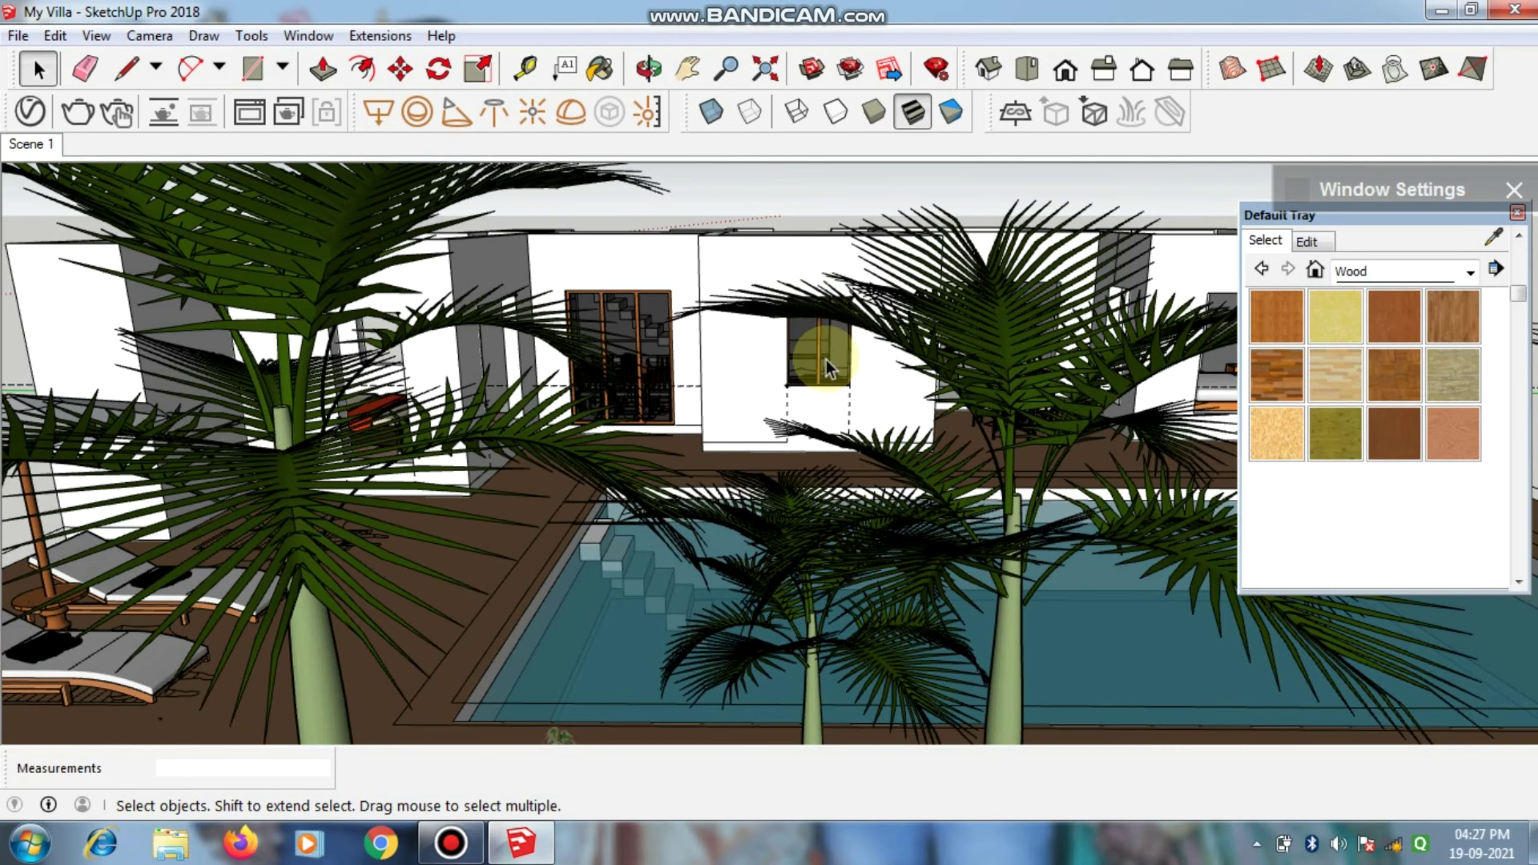
{"action": "scroll", "coordinate": [824, 392], "scroll_direction": "up", "scroll_amount": 2}
{"action": "scroll", "coordinate": [787, 406], "scroll_direction": "up", "scroll_amount": 3}
{"action": "scroll", "coordinate": [751, 423], "scroll_direction": "up", "scroll_amount": 2}
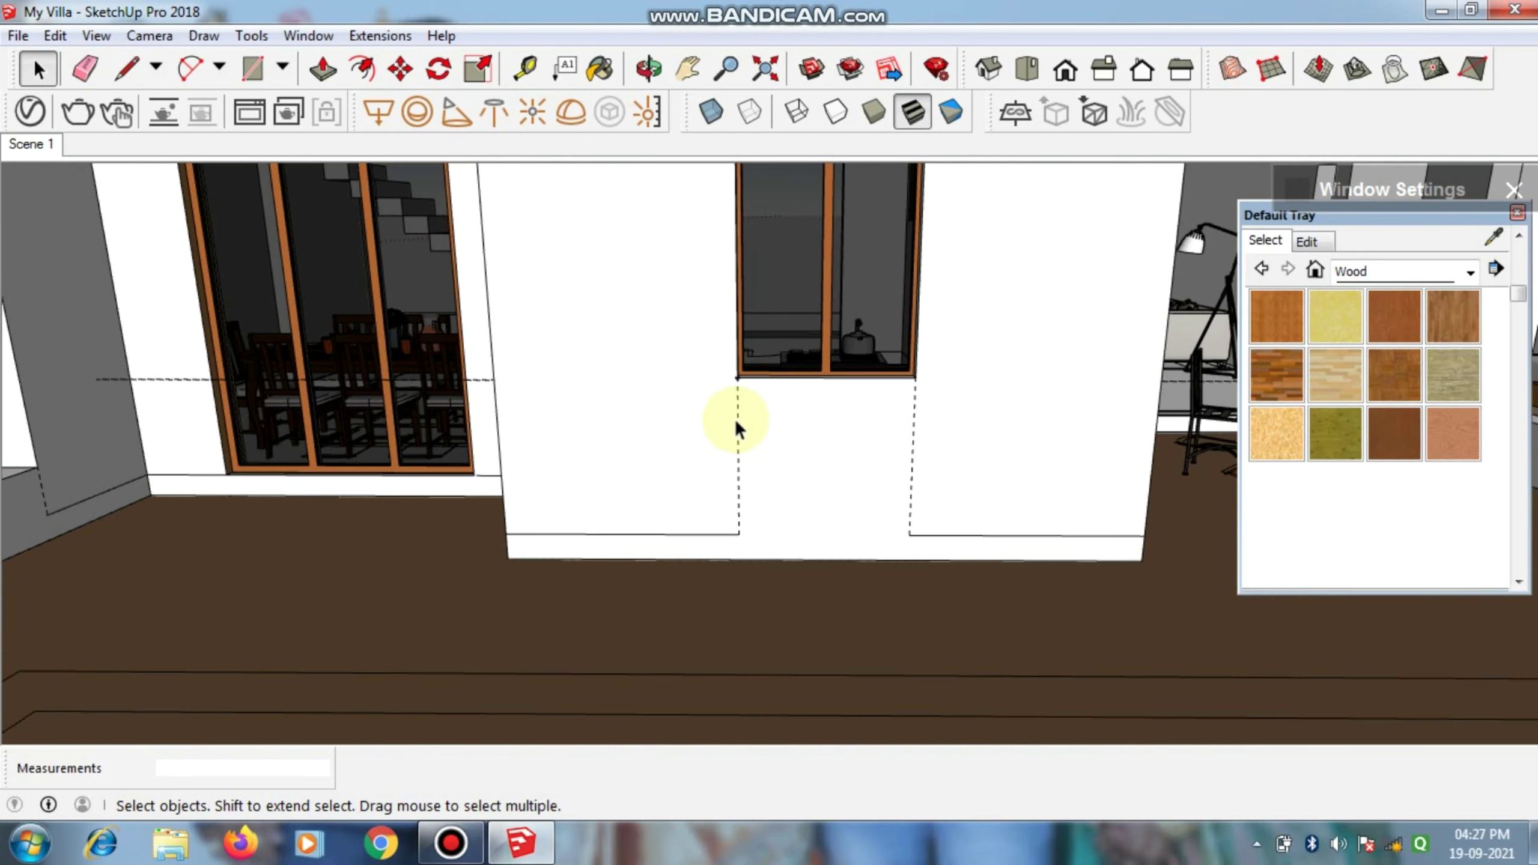
{"action": "scroll", "coordinate": [743, 429], "scroll_direction": "down", "scroll_amount": 2}
{"action": "scroll", "coordinate": [663, 515], "scroll_direction": "down", "scroll_amount": 3}
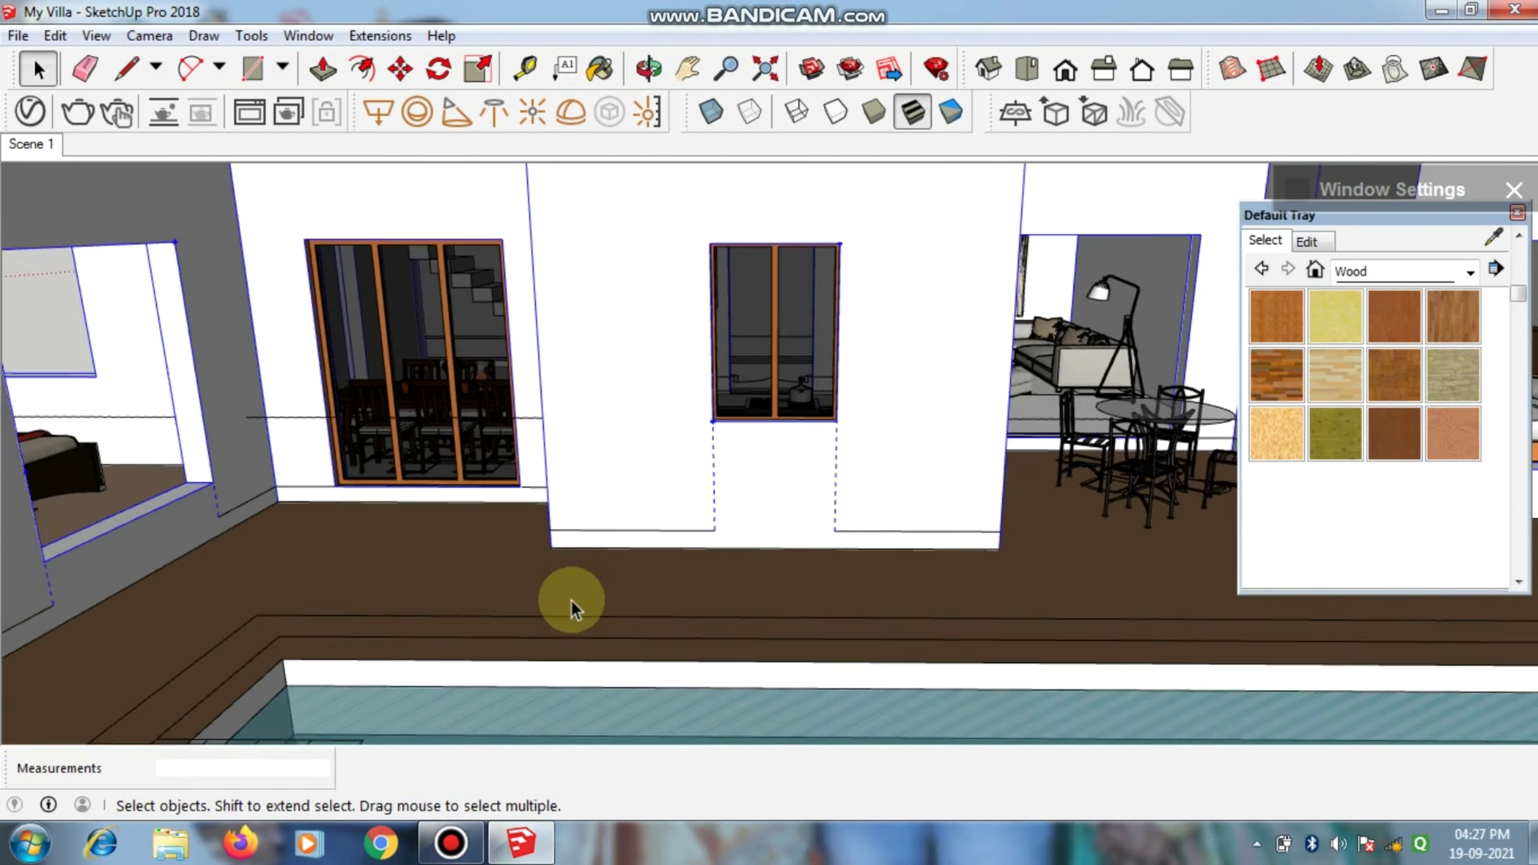
{"action": "scroll", "coordinate": [566, 601], "scroll_direction": "down", "scroll_amount": 3}
{"action": "middle_click_drag", "start_coordinate": [782, 201], "coordinate": [1013, 378]}
{"action": "scroll", "coordinate": [971, 389], "scroll_direction": "up", "scroll_amount": 3}
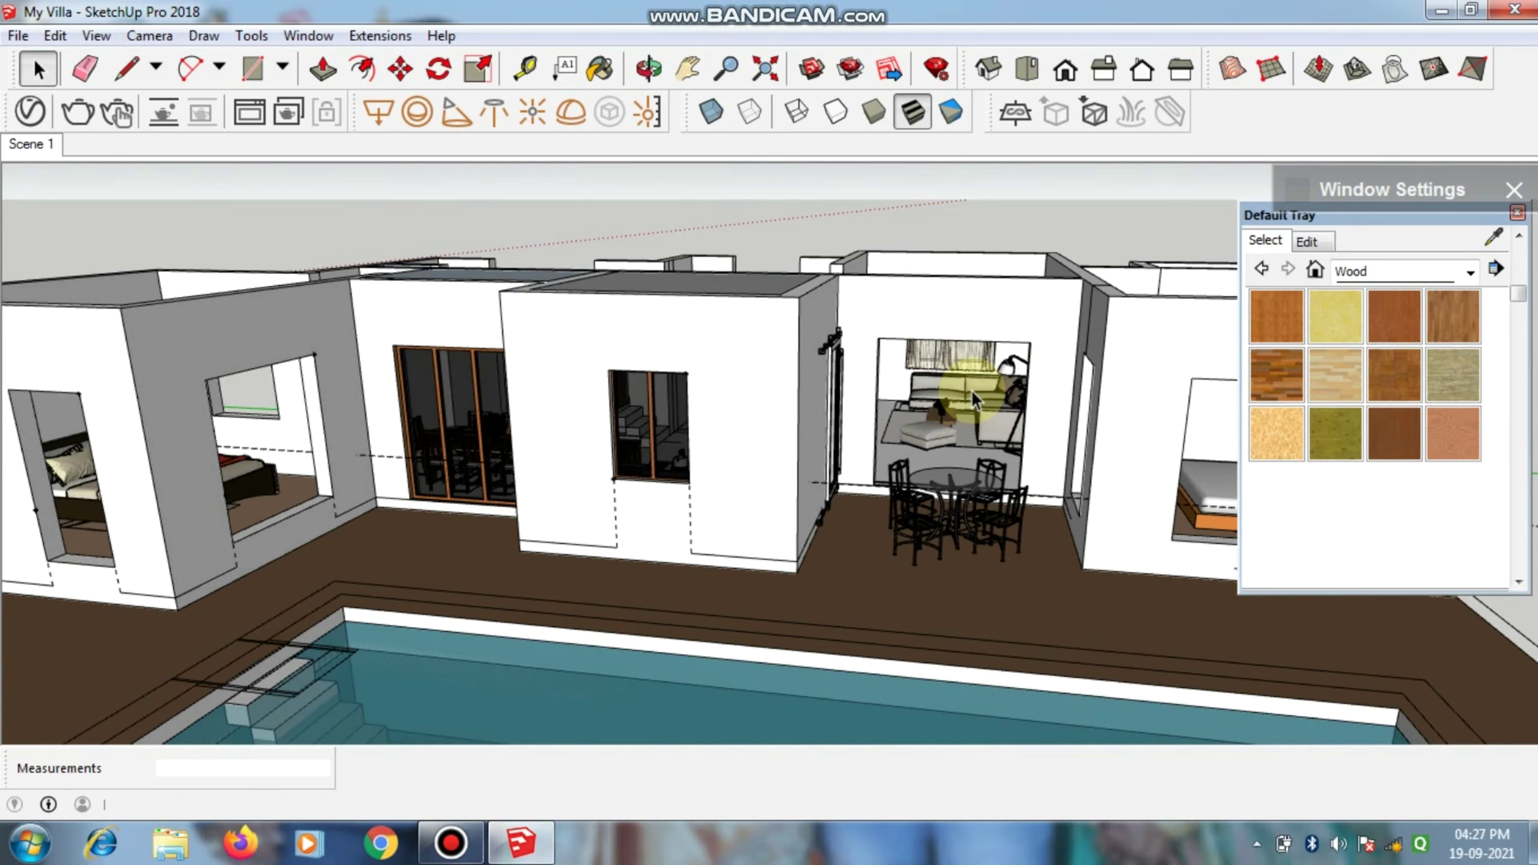
{"action": "scroll", "coordinate": [971, 389], "scroll_direction": "up", "scroll_amount": 3}
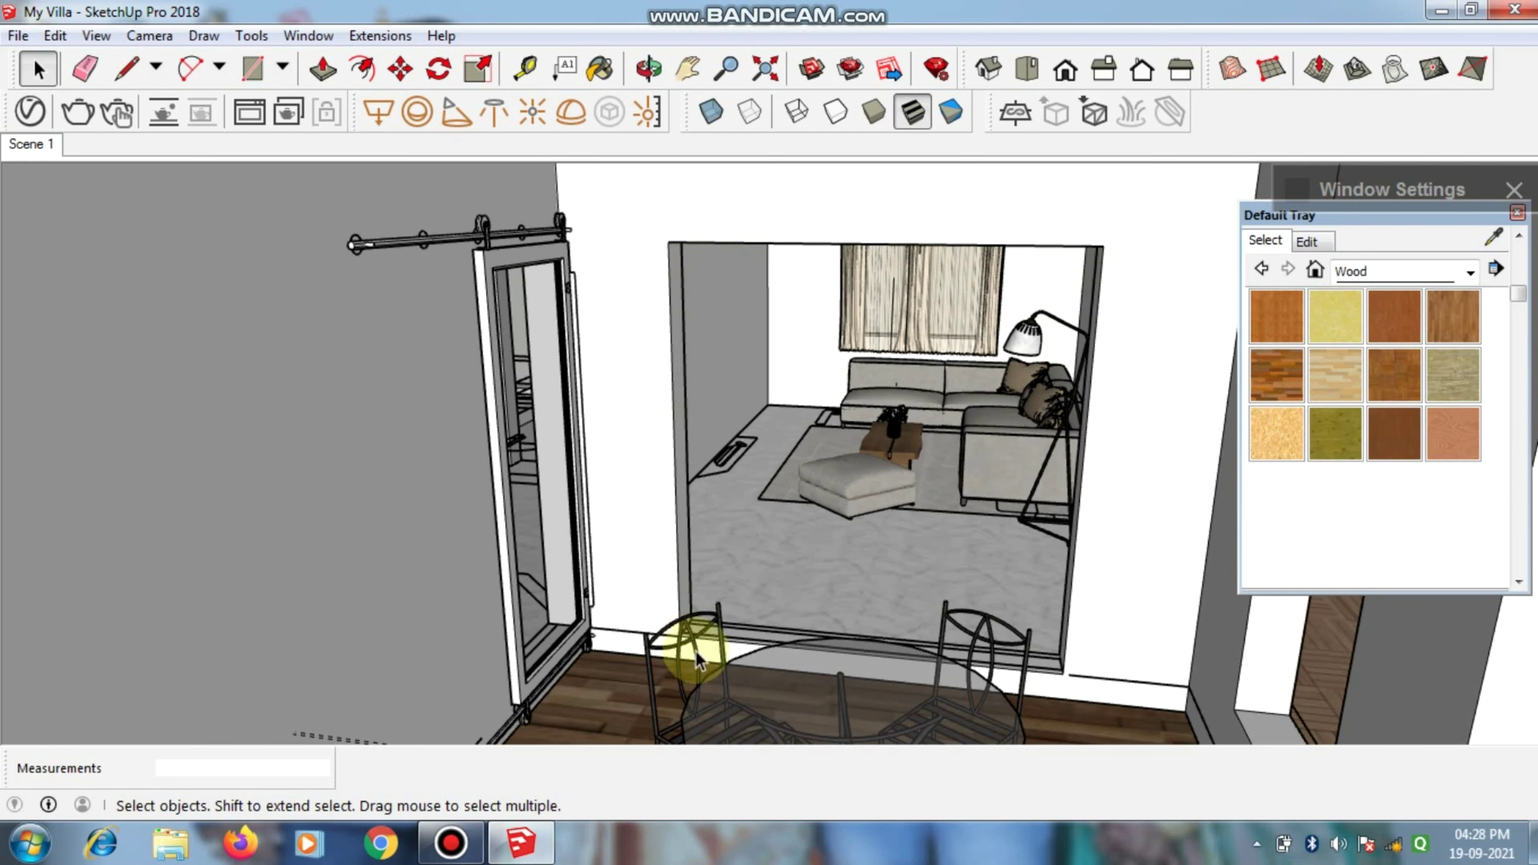
Step: Select the sill strip at the bottom of the wall opening and apply Wood Cherry Original
{"action": "mouse_move", "coordinate": [868, 146]}
{"action": "middle_mouse_down"}
{"action": "mouse_move", "coordinate": [763, 584]}
{"action": "mouse_move", "coordinate": [815, 704]}
{"action": "middle_mouse_up"}
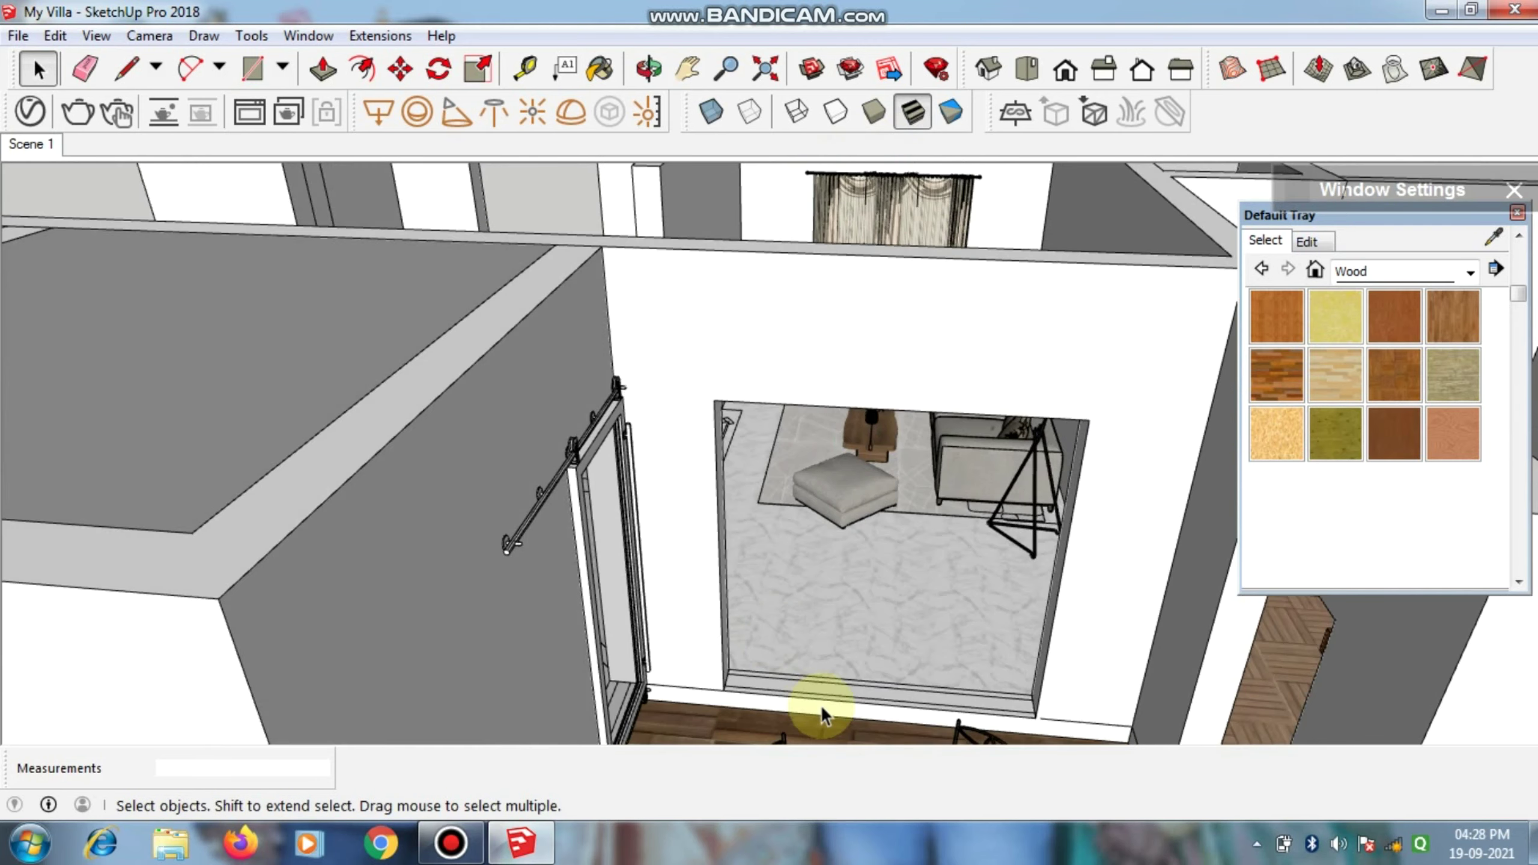
{"action": "scroll", "coordinate": [825, 669], "scroll_direction": "up", "scroll_amount": 3}
{"action": "scroll", "coordinate": [822, 669], "scroll_direction": "up", "scroll_amount": 2}
{"action": "left_click", "coordinate": [822, 673]}
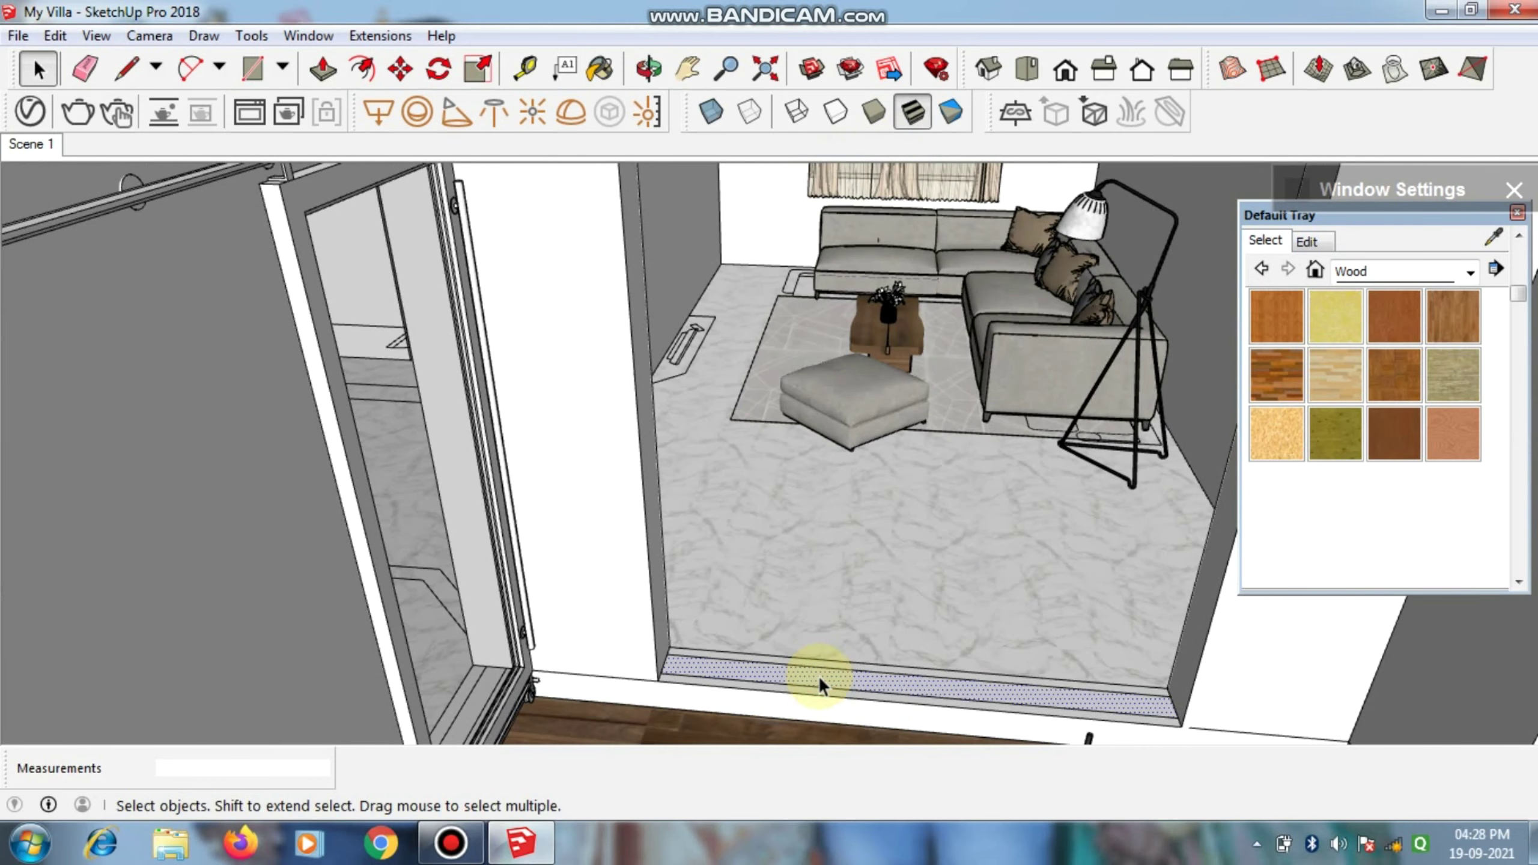
{"action": "mouse_move", "coordinate": [748, 680]}
{"action": "middle_mouse_down"}
{"action": "mouse_move", "coordinate": [858, 663]}
{"action": "mouse_move", "coordinate": [870, 591]}
{"action": "middle_mouse_up"}
{"action": "scroll", "coordinate": [860, 608], "scroll_direction": "down", "scroll_amount": 2}
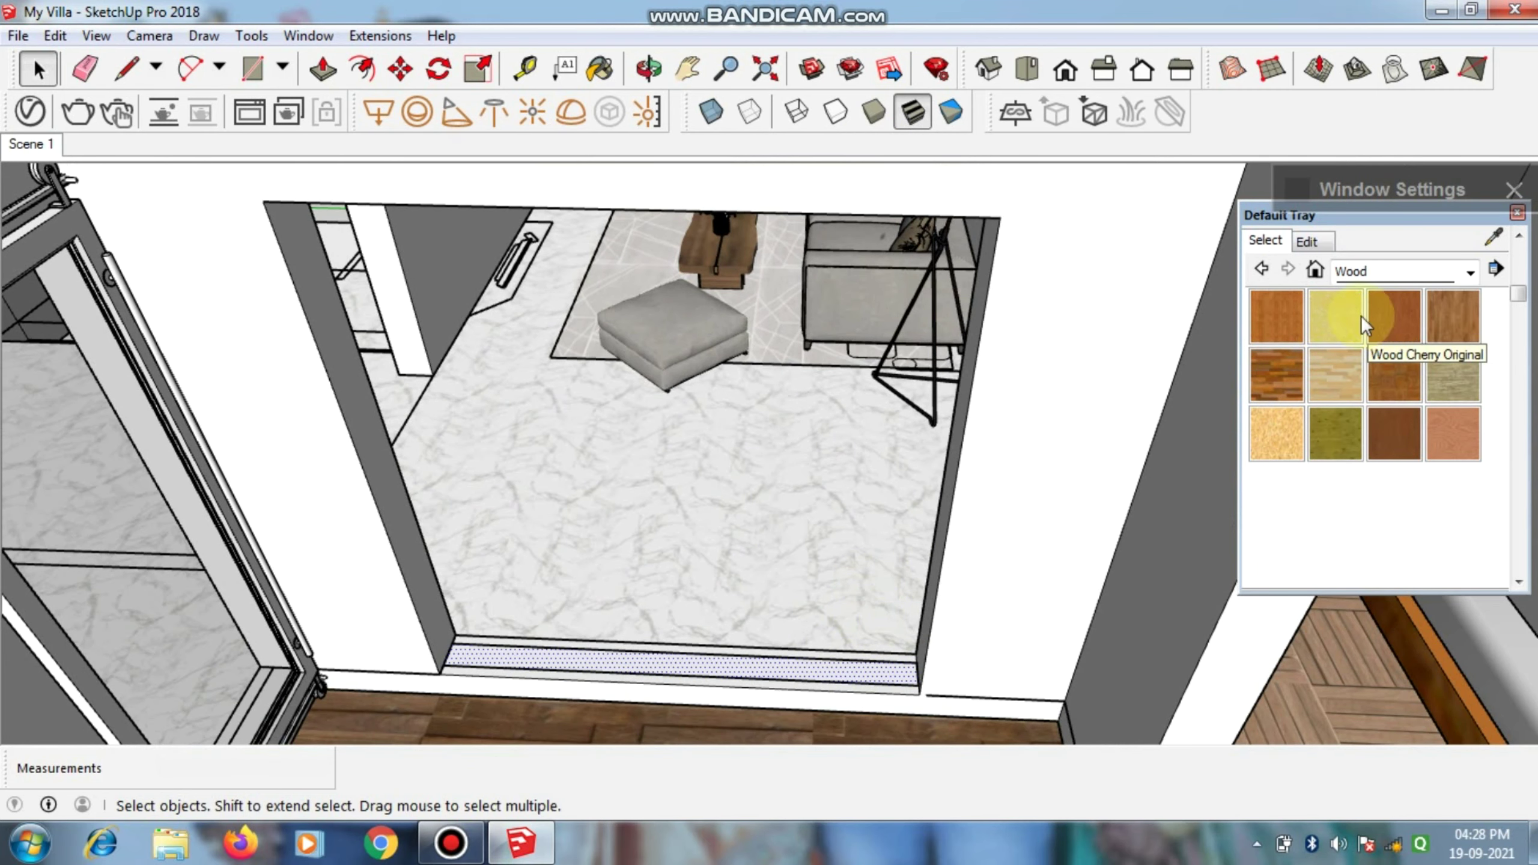
{"action": "left_click", "coordinate": [1386, 315]}
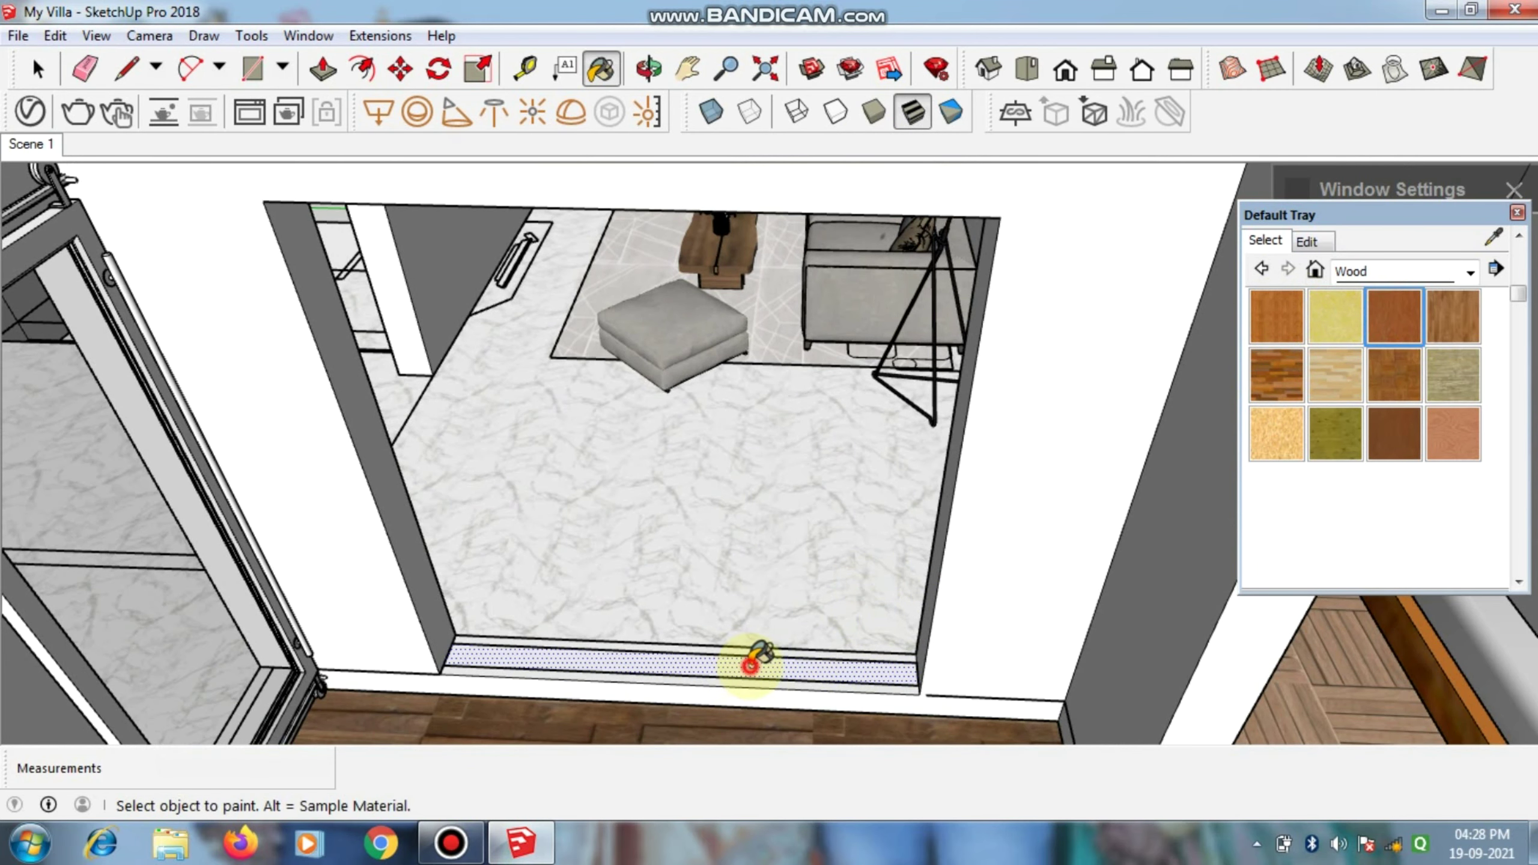
Step: Push/pull the cherry sill face up 7' 6" to fill the opening
{"action": "key", "text": "p"}
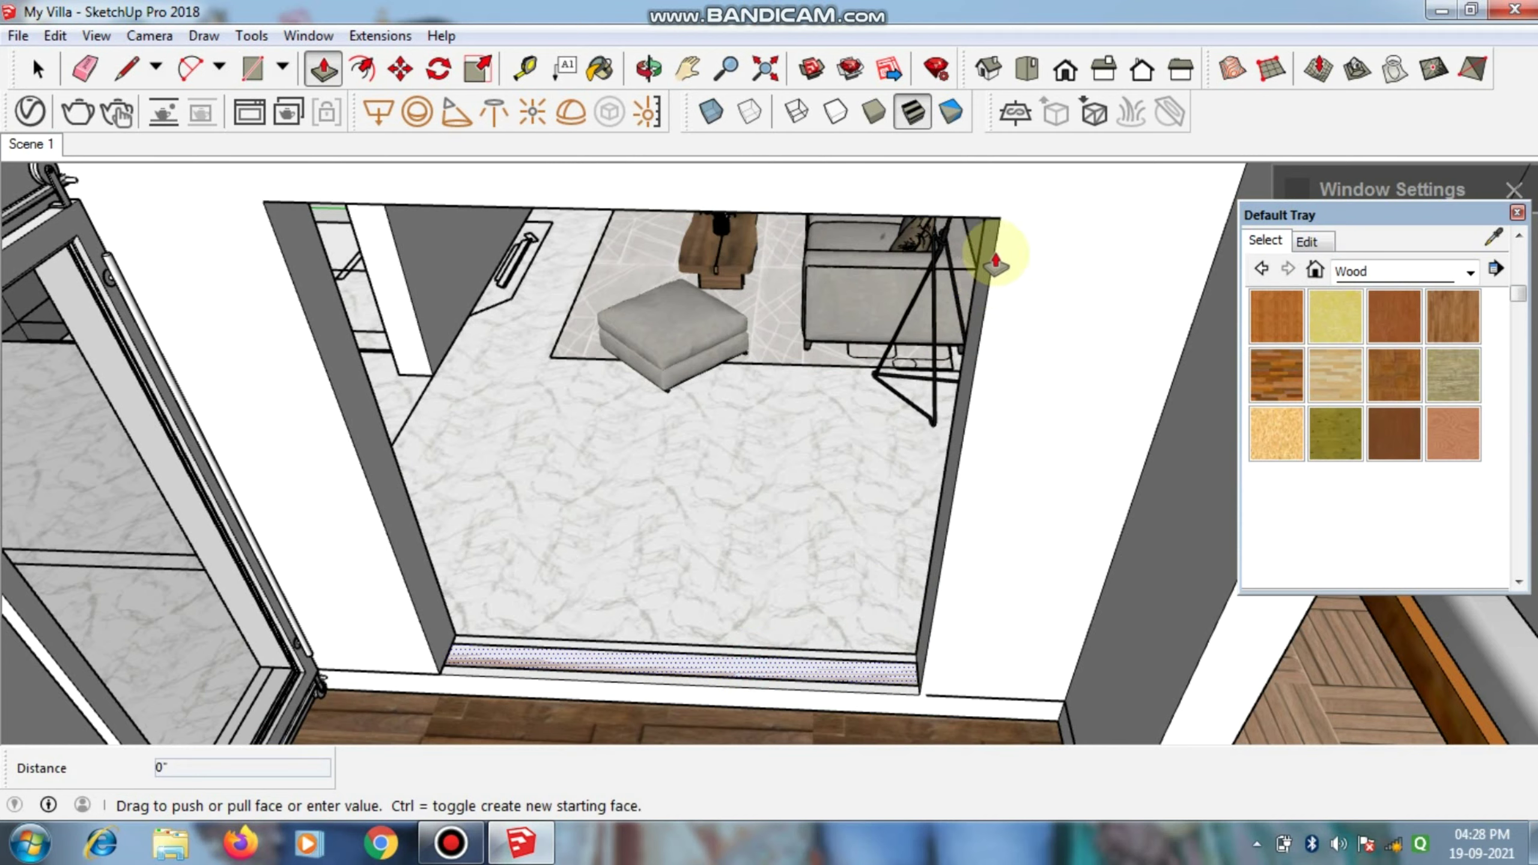
{"action": "left_click_drag", "start_coordinate": [996, 264], "coordinate": [1001, 223]}
{"action": "left_click", "coordinate": [1000, 223]}
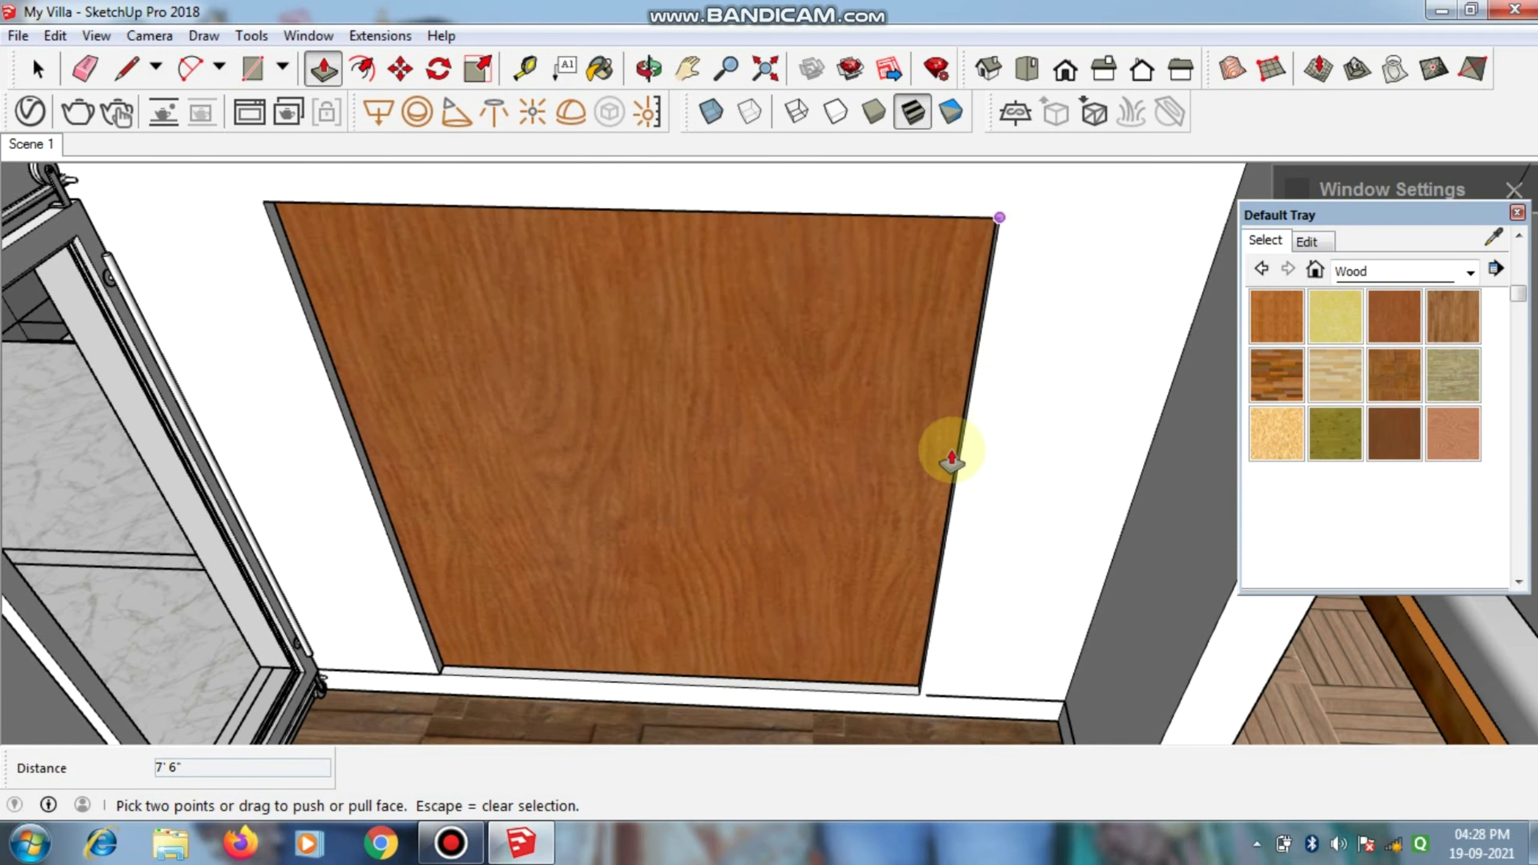
{"action": "scroll", "coordinate": [952, 460], "scroll_direction": "down", "scroll_amount": 3}
{"action": "scroll", "coordinate": [900, 471], "scroll_direction": "down", "scroll_amount": 2}
{"action": "middle_click_drag", "start_coordinate": [901, 471], "coordinate": [897, 308]}
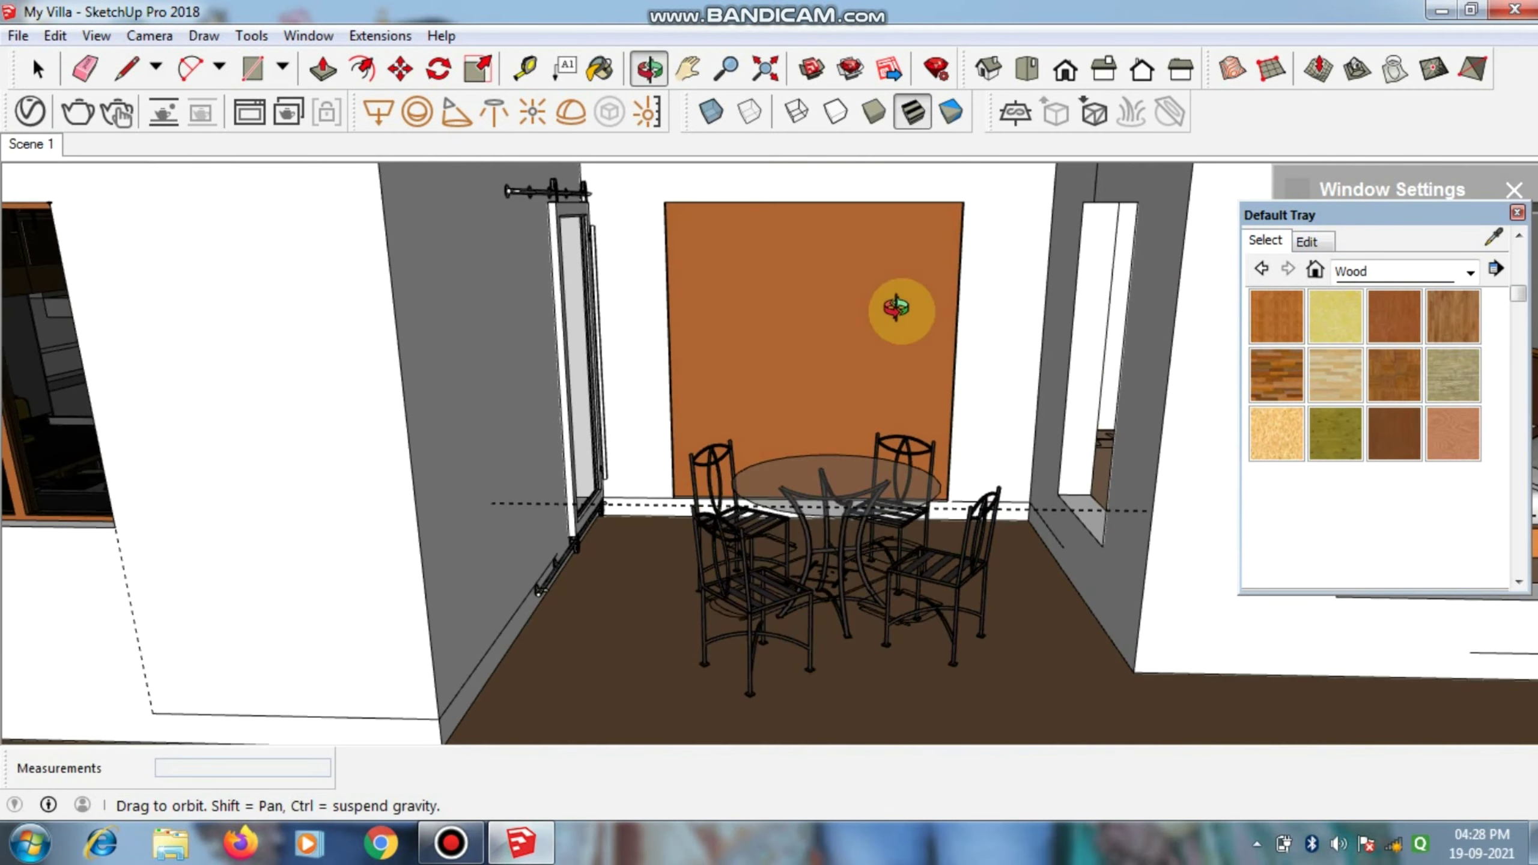
{"action": "scroll", "coordinate": [812, 305], "scroll_direction": "up", "scroll_amount": 2}
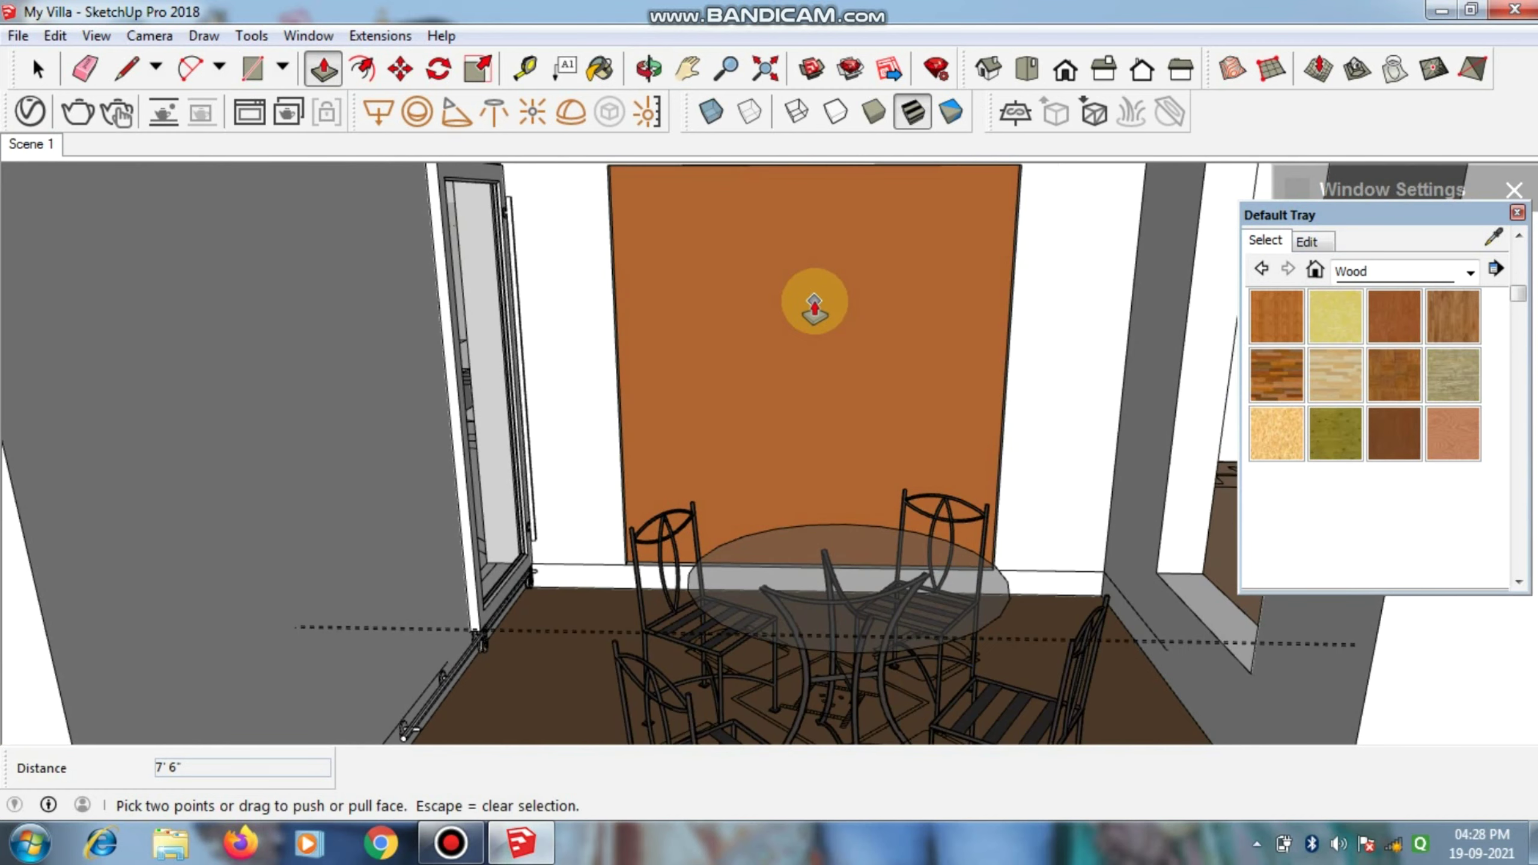
{"action": "key", "text": "space"}
{"action": "mouse_move", "coordinate": [866, 550]}
{"action": "middle_mouse_down"}
{"action": "mouse_move", "coordinate": [884, 239]}
{"action": "mouse_move", "coordinate": [853, 328]}
{"action": "mouse_move", "coordinate": [855, 284]}
{"action": "middle_mouse_up"}
Step: Offset the wood panel's outline 1" inward
{"action": "left_click", "coordinate": [794, 425]}
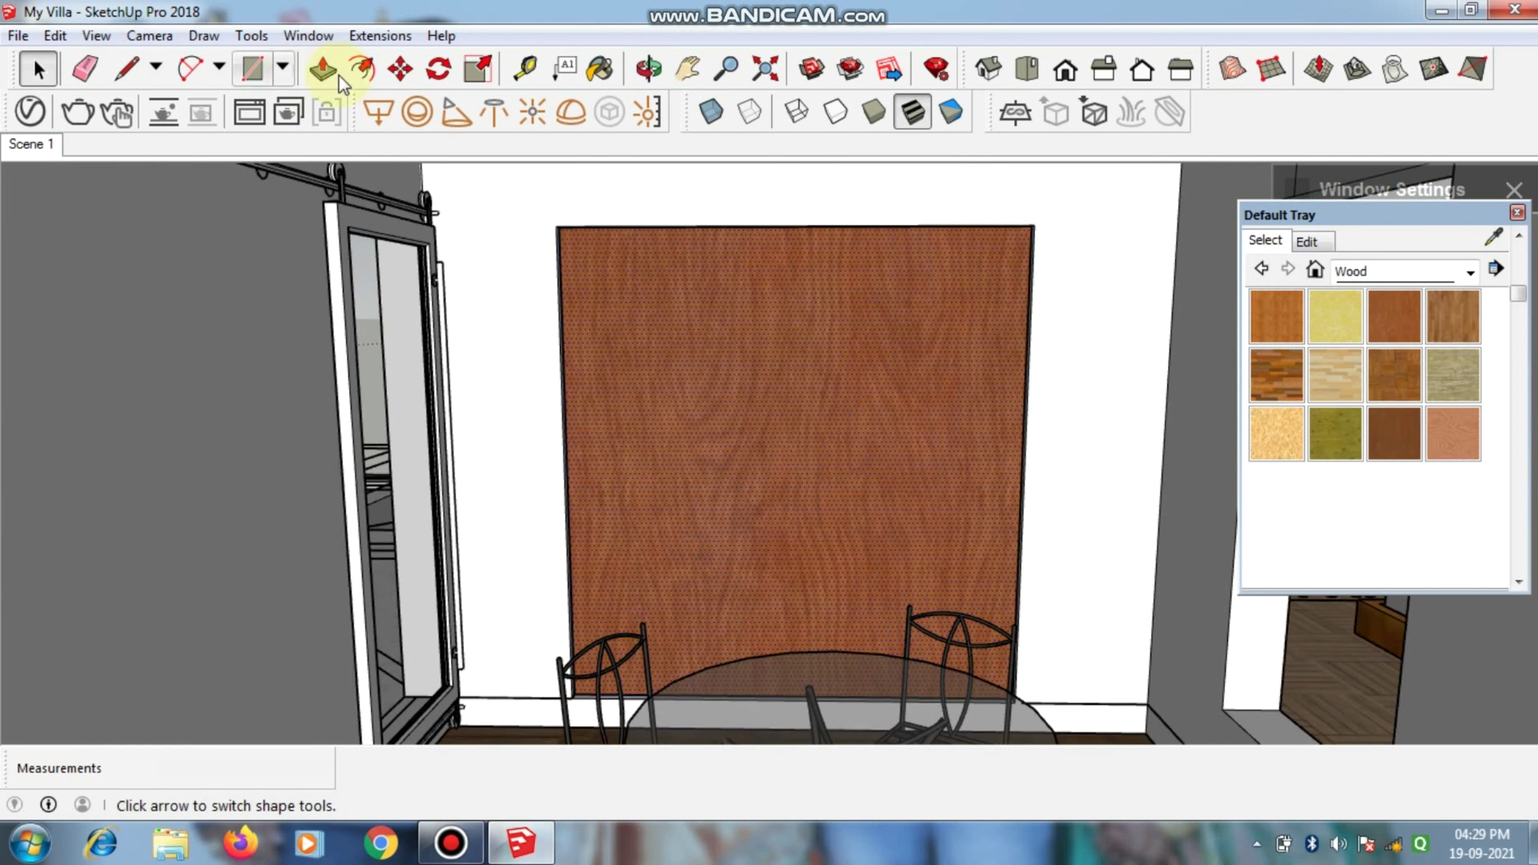
{"action": "left_click", "coordinate": [361, 78]}
{"action": "left_click", "coordinate": [697, 398]}
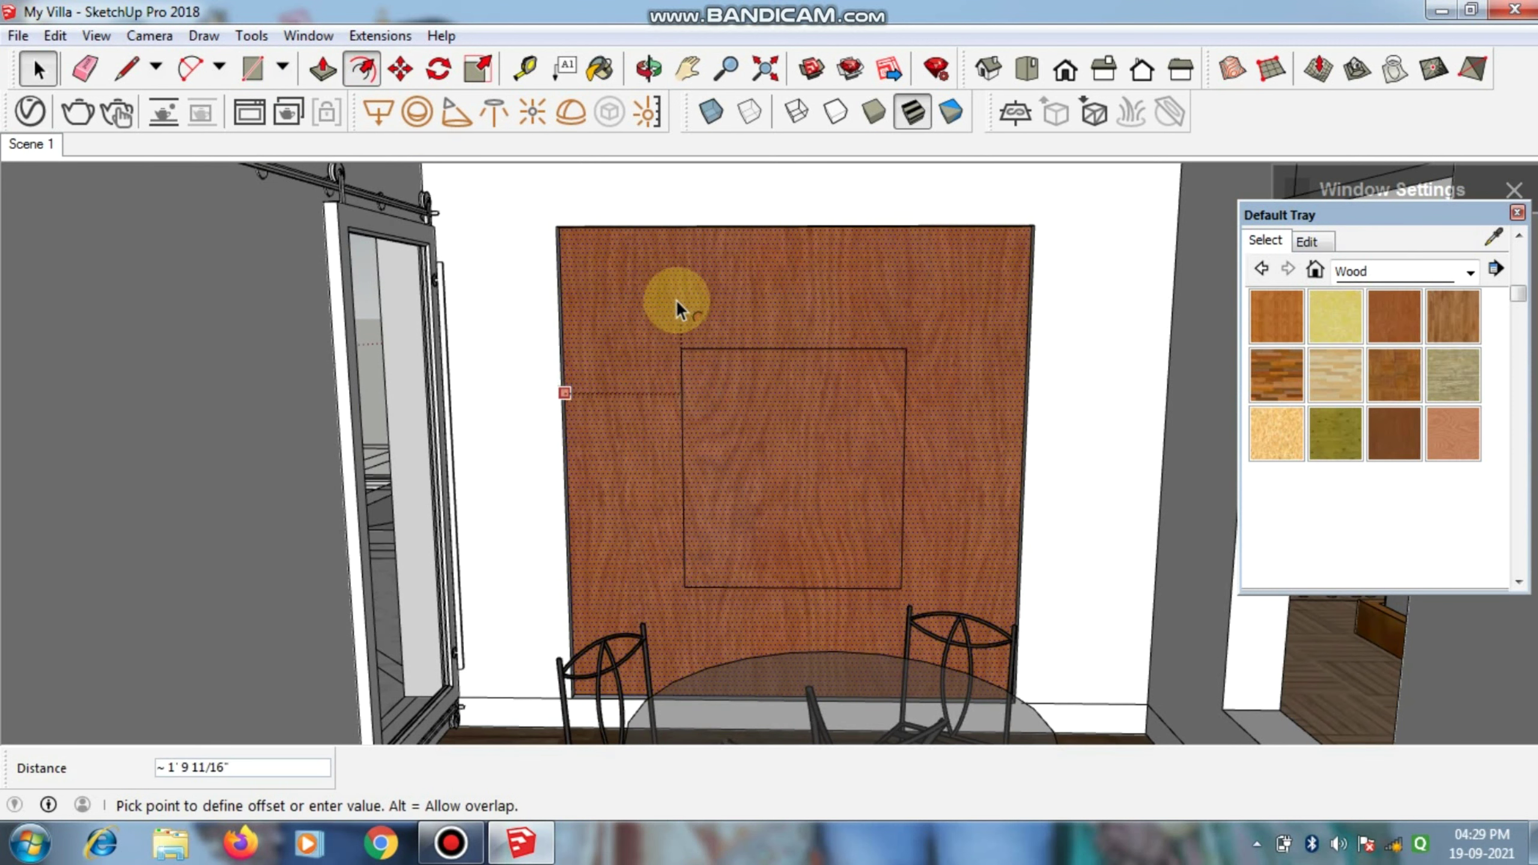
{"action": "type", "text": "1"}
{"action": "key", "text": "Return"}
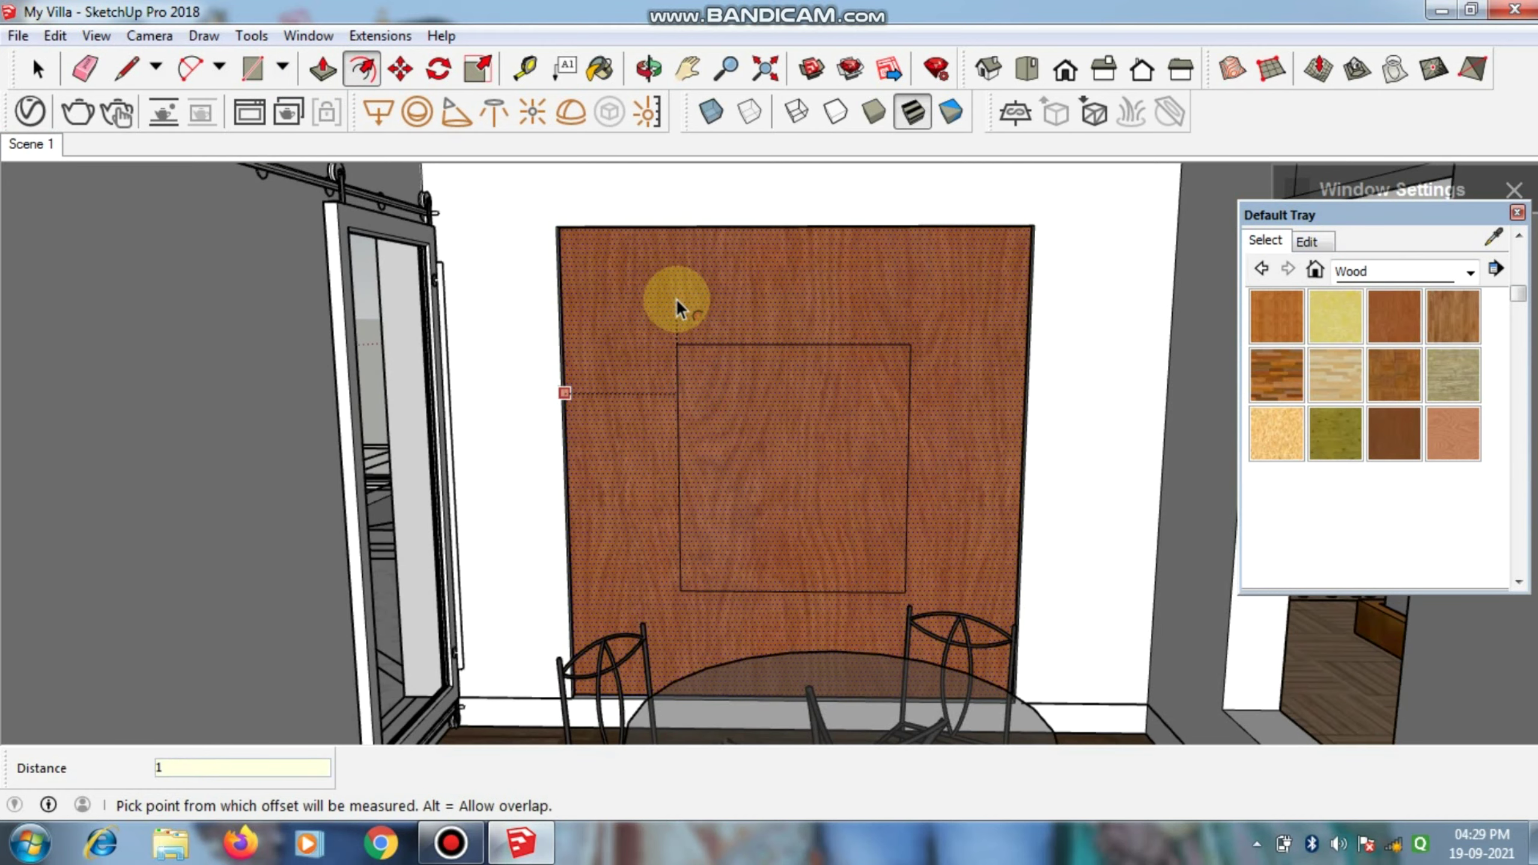
Step: Push the inner panel face back 5" to reopen the opening
{"action": "key", "text": "p"}
{"action": "left_click", "coordinate": [769, 364]}
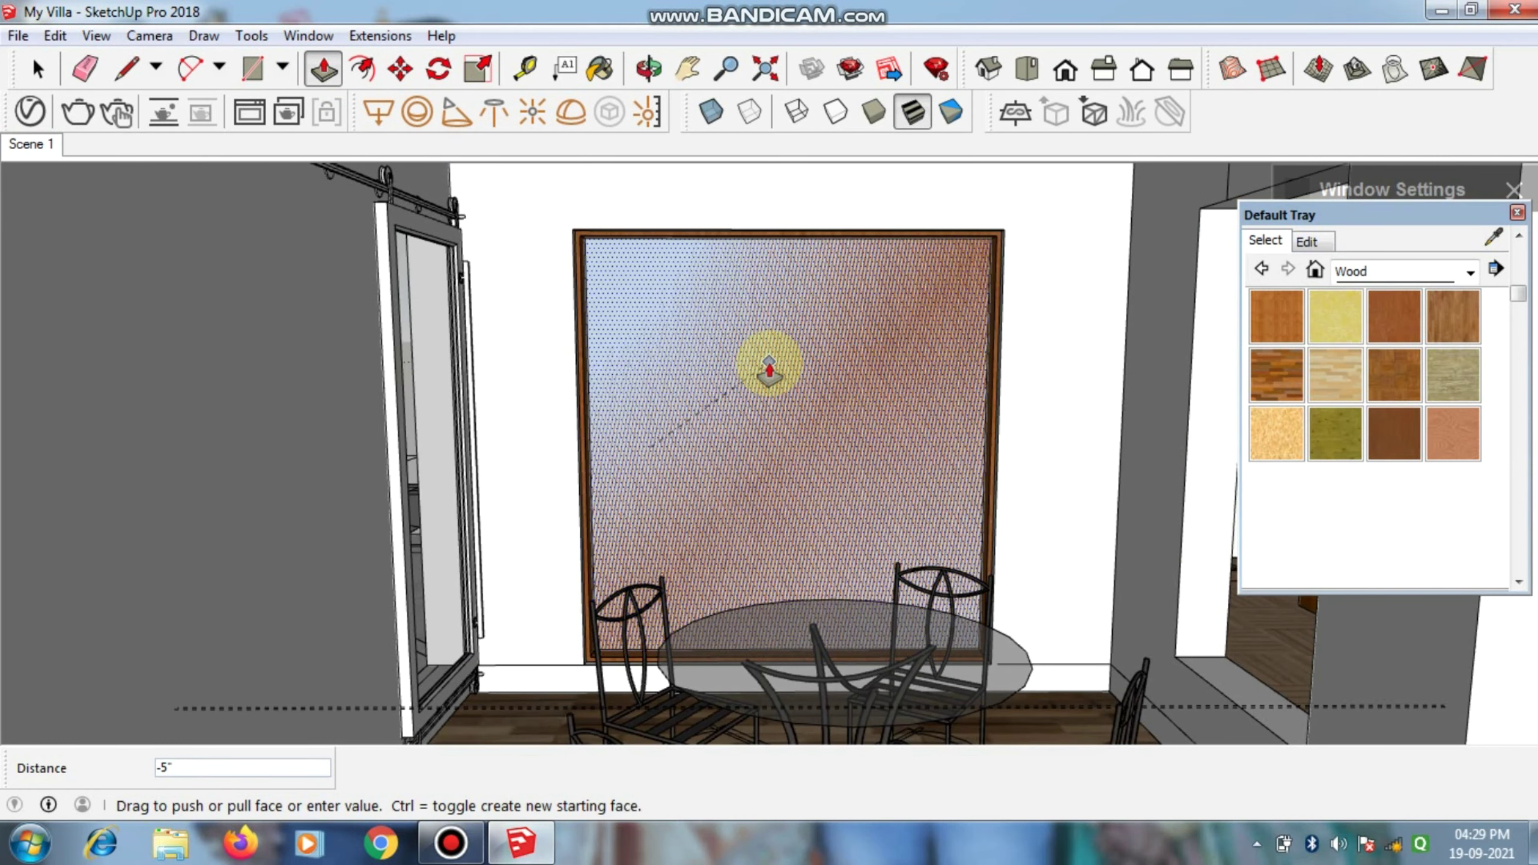
{"action": "scroll", "coordinate": [769, 364], "scroll_direction": "down", "scroll_amount": 5}
{"action": "scroll", "coordinate": [769, 364], "scroll_direction": "down", "scroll_amount": 3}
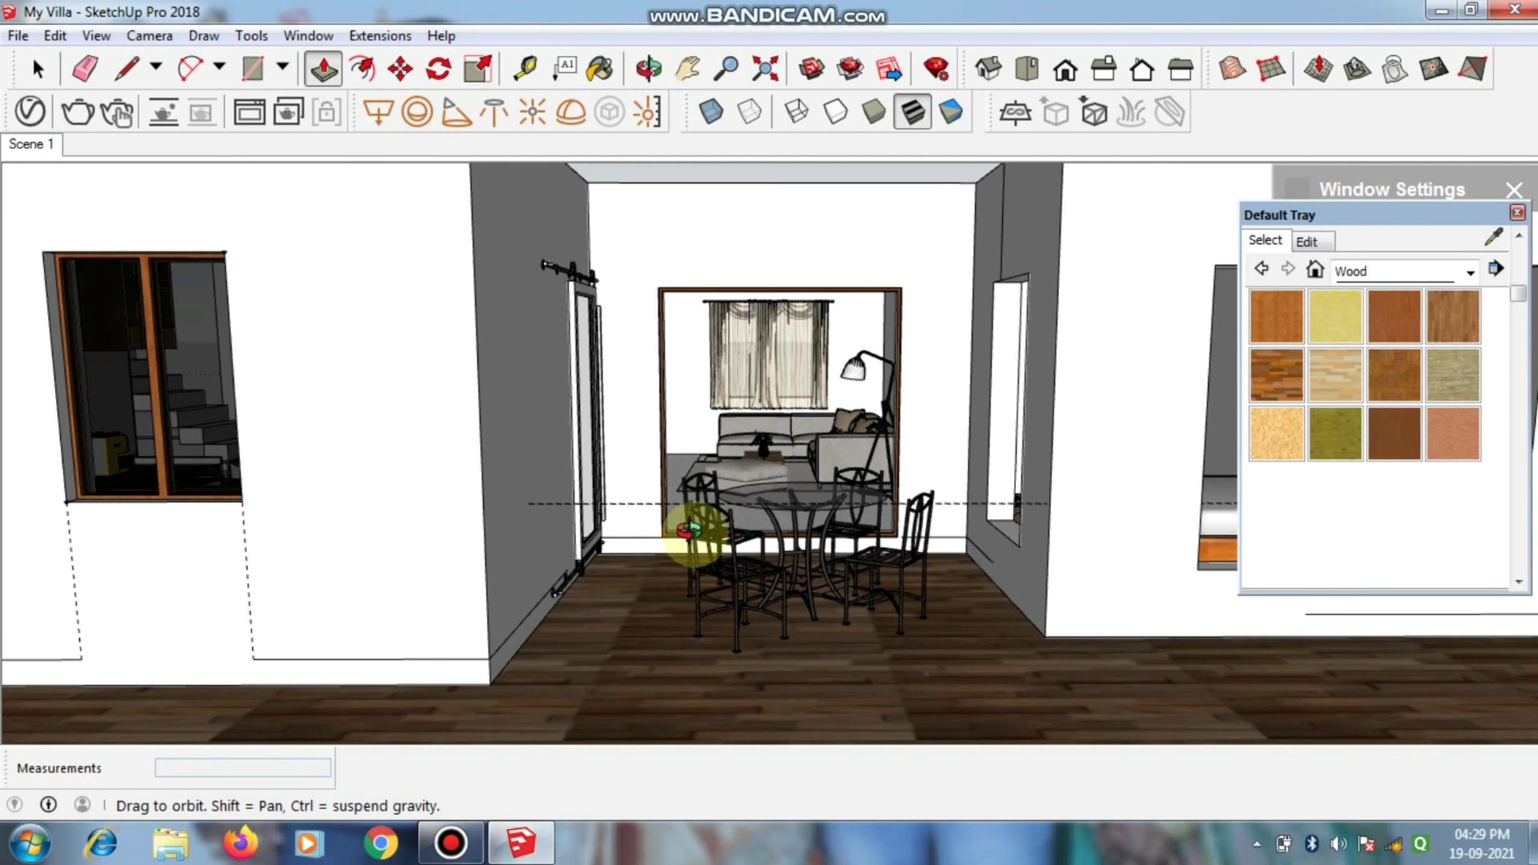
{"action": "mouse_move", "coordinate": [698, 522]}
{"action": "middle_mouse_down"}
{"action": "mouse_move", "coordinate": [627, 685]}
{"action": "mouse_move", "coordinate": [627, 638]}
{"action": "middle_mouse_up"}
{"action": "scroll", "coordinate": [666, 545], "scroll_direction": "up", "scroll_amount": 3}
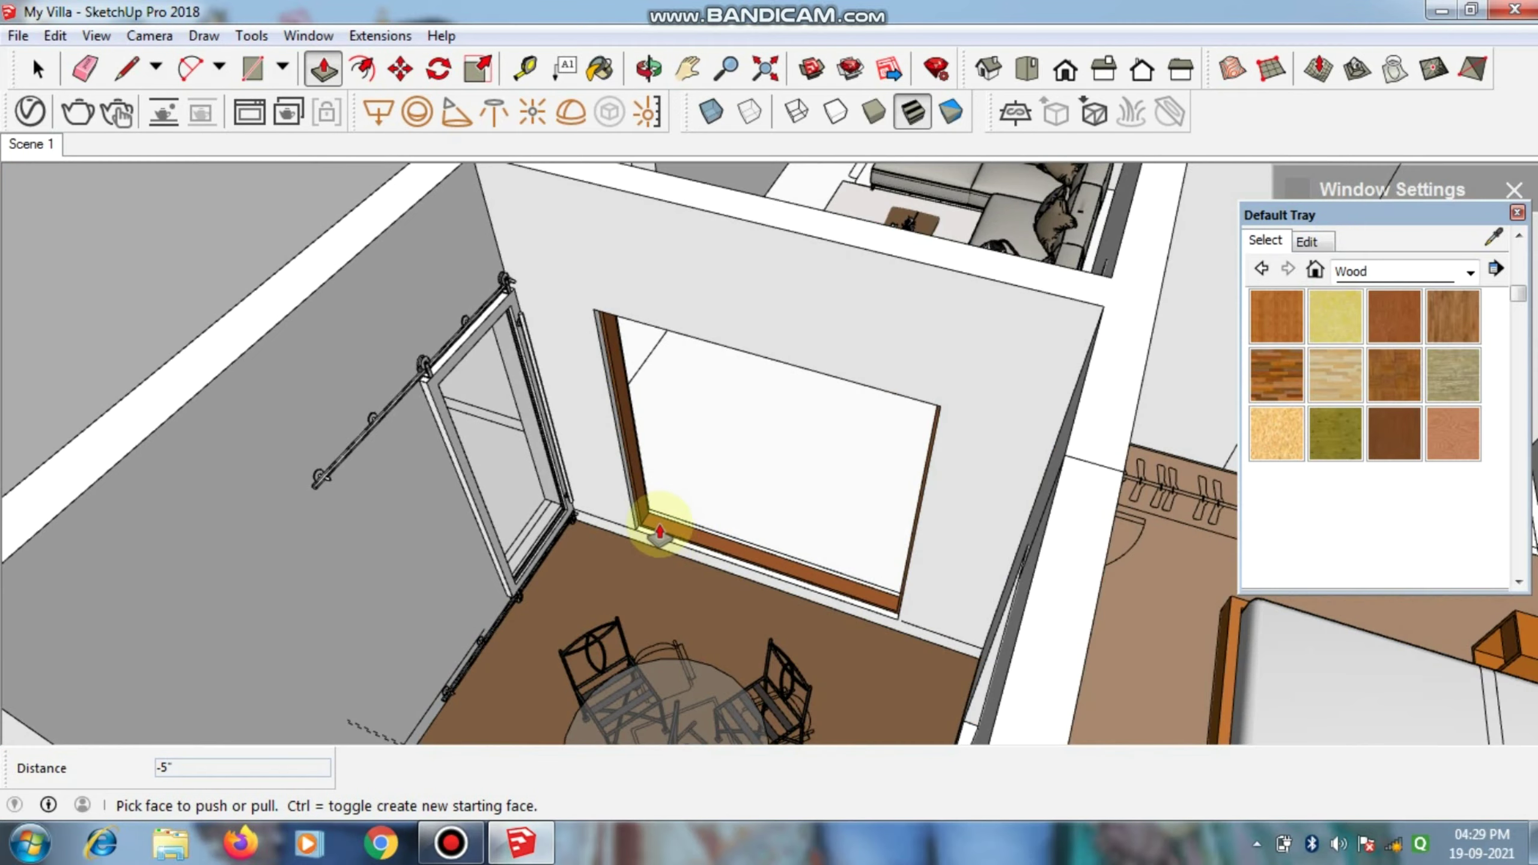
{"action": "scroll", "coordinate": [655, 522], "scroll_direction": "up", "scroll_amount": 3}
Step: Tape-measure the frame's inner sill from corner to corner: 6' 11 3/4"
{"action": "scroll", "coordinate": [655, 523], "scroll_direction": "up", "scroll_amount": 3}
{"action": "key", "text": "space"}
{"action": "scroll", "coordinate": [660, 530], "scroll_direction": "up", "scroll_amount": 2}
{"action": "scroll", "coordinate": [659, 521], "scroll_direction": "down", "scroll_amount": 2}
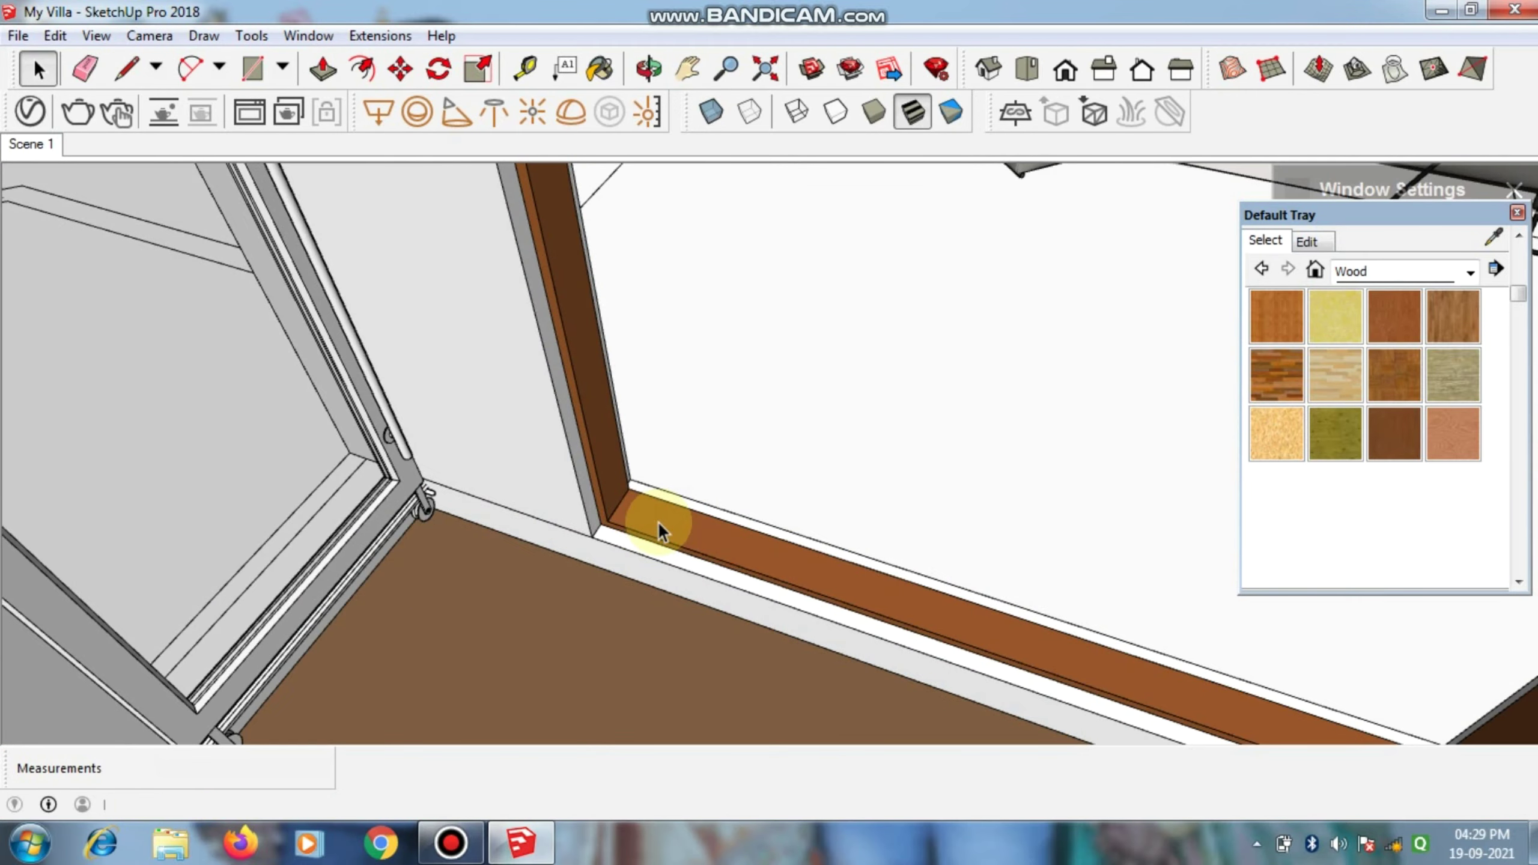
{"action": "scroll", "coordinate": [659, 522], "scroll_direction": "down", "scroll_amount": 2}
{"action": "key", "text": "l"}
{"action": "scroll", "coordinate": [842, 539], "scroll_direction": "up", "scroll_amount": 4}
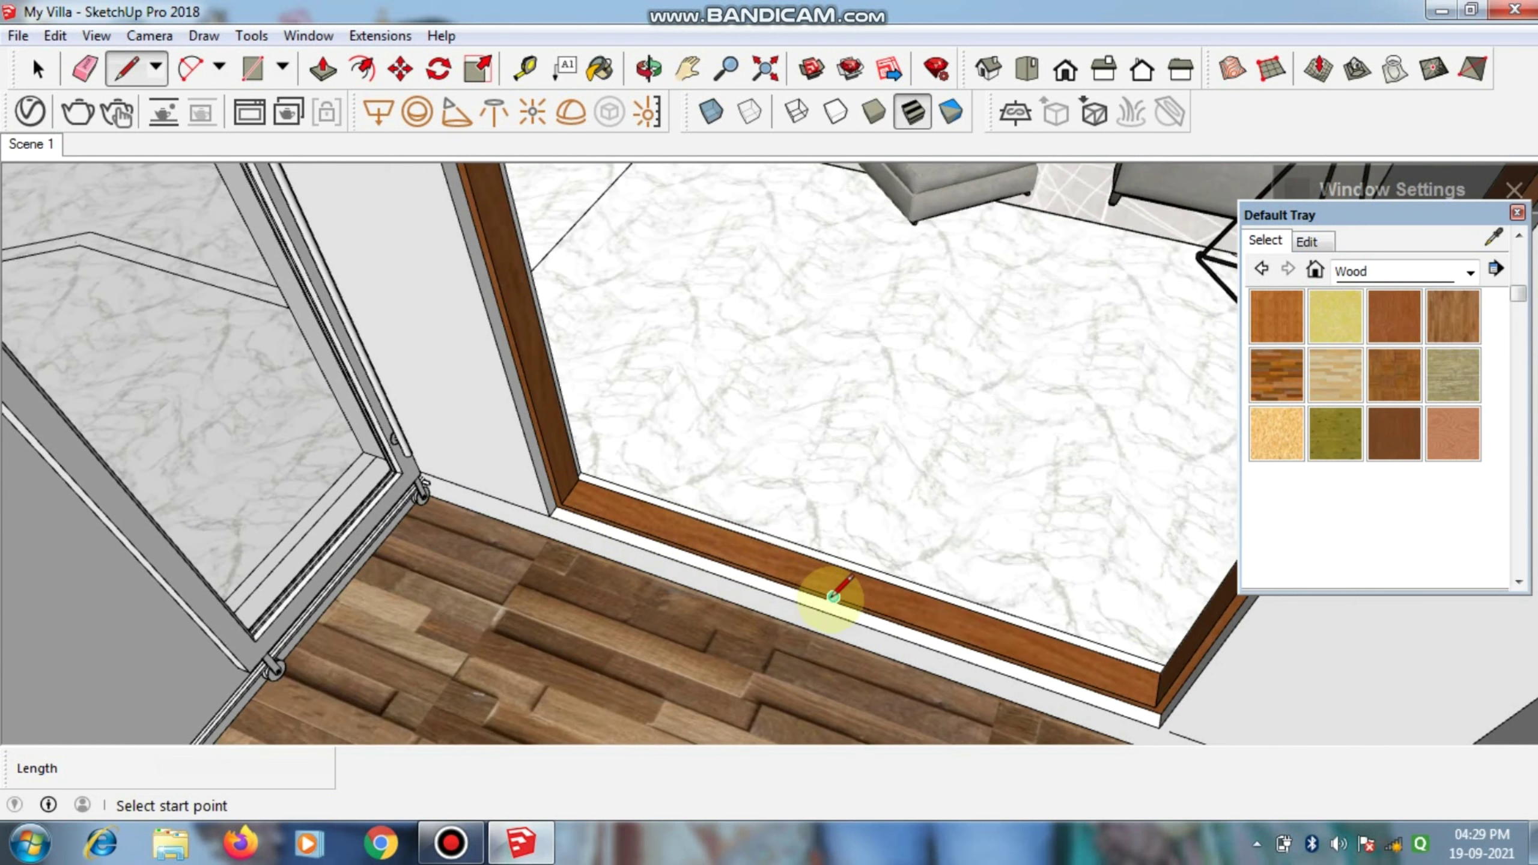
{"action": "scroll", "coordinate": [830, 599], "scroll_direction": "up", "scroll_amount": 2}
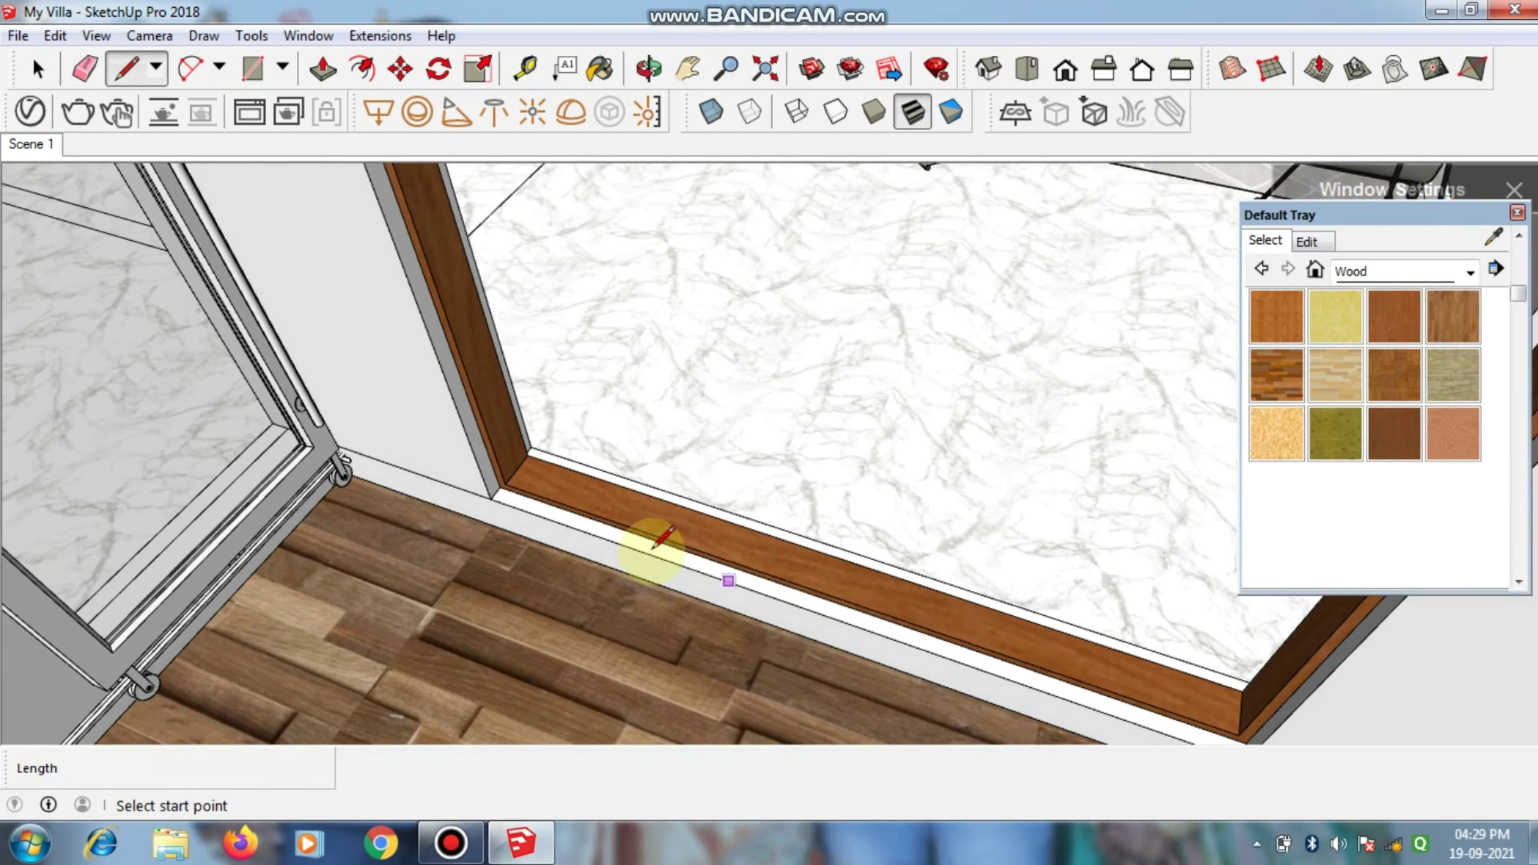
{"action": "key", "text": "t"}
{"action": "scroll", "coordinate": [521, 451], "scroll_direction": "up", "scroll_amount": 2}
{"action": "scroll", "coordinate": [527, 457], "scroll_direction": "up", "scroll_amount": 2}
{"action": "scroll", "coordinate": [536, 454], "scroll_direction": "up", "scroll_amount": 1}
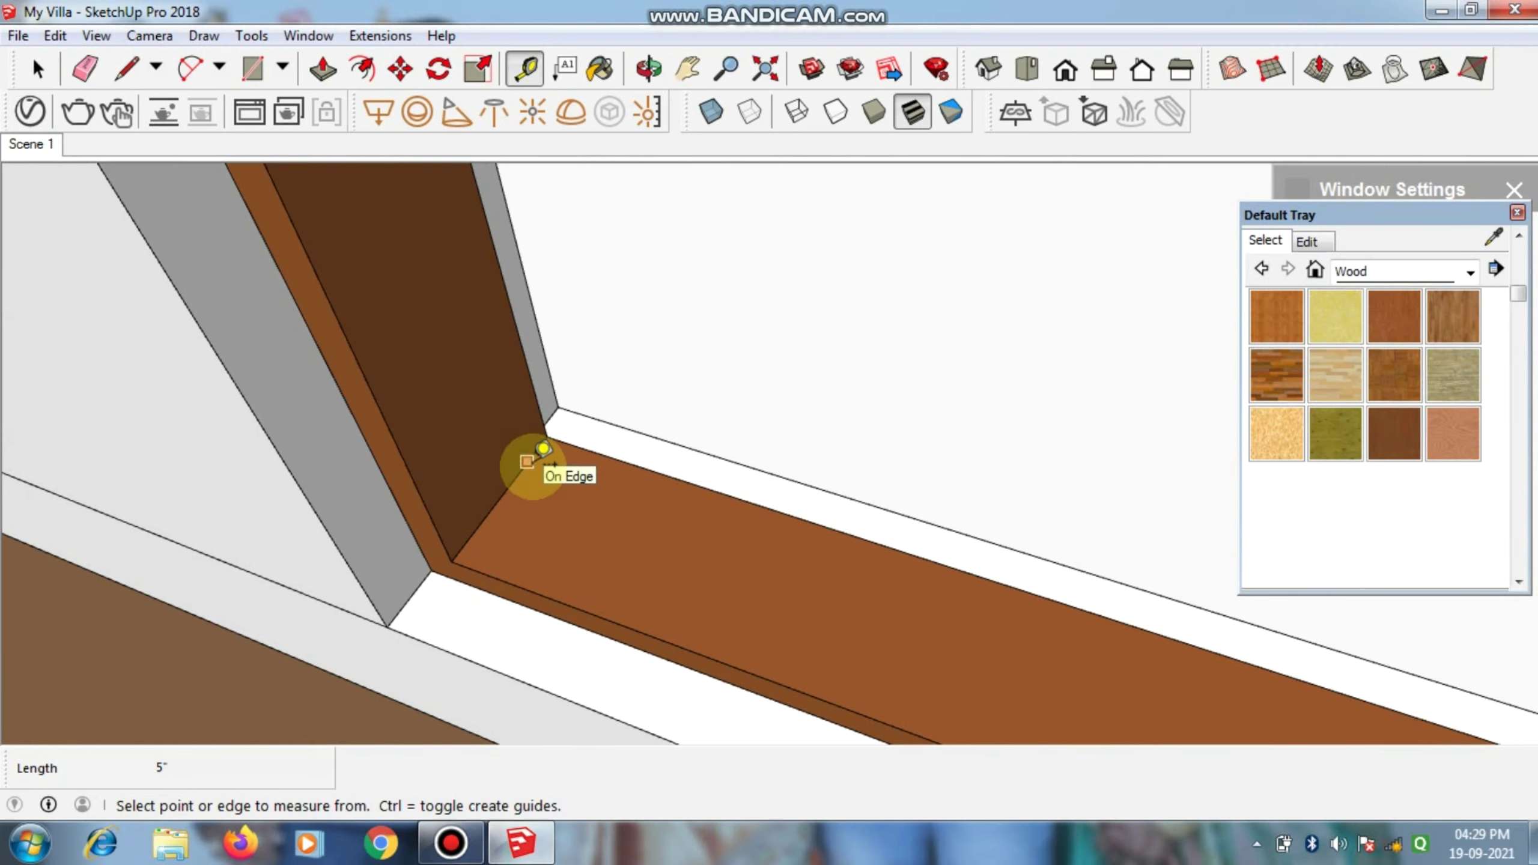
{"action": "left_click", "coordinate": [543, 449]}
{"action": "scroll", "coordinate": [543, 449], "scroll_direction": "down", "scroll_amount": 2}
{"action": "scroll", "coordinate": [543, 448], "scroll_direction": "down", "scroll_amount": 2}
{"action": "scroll", "coordinate": [545, 448], "scroll_direction": "down", "scroll_amount": 2}
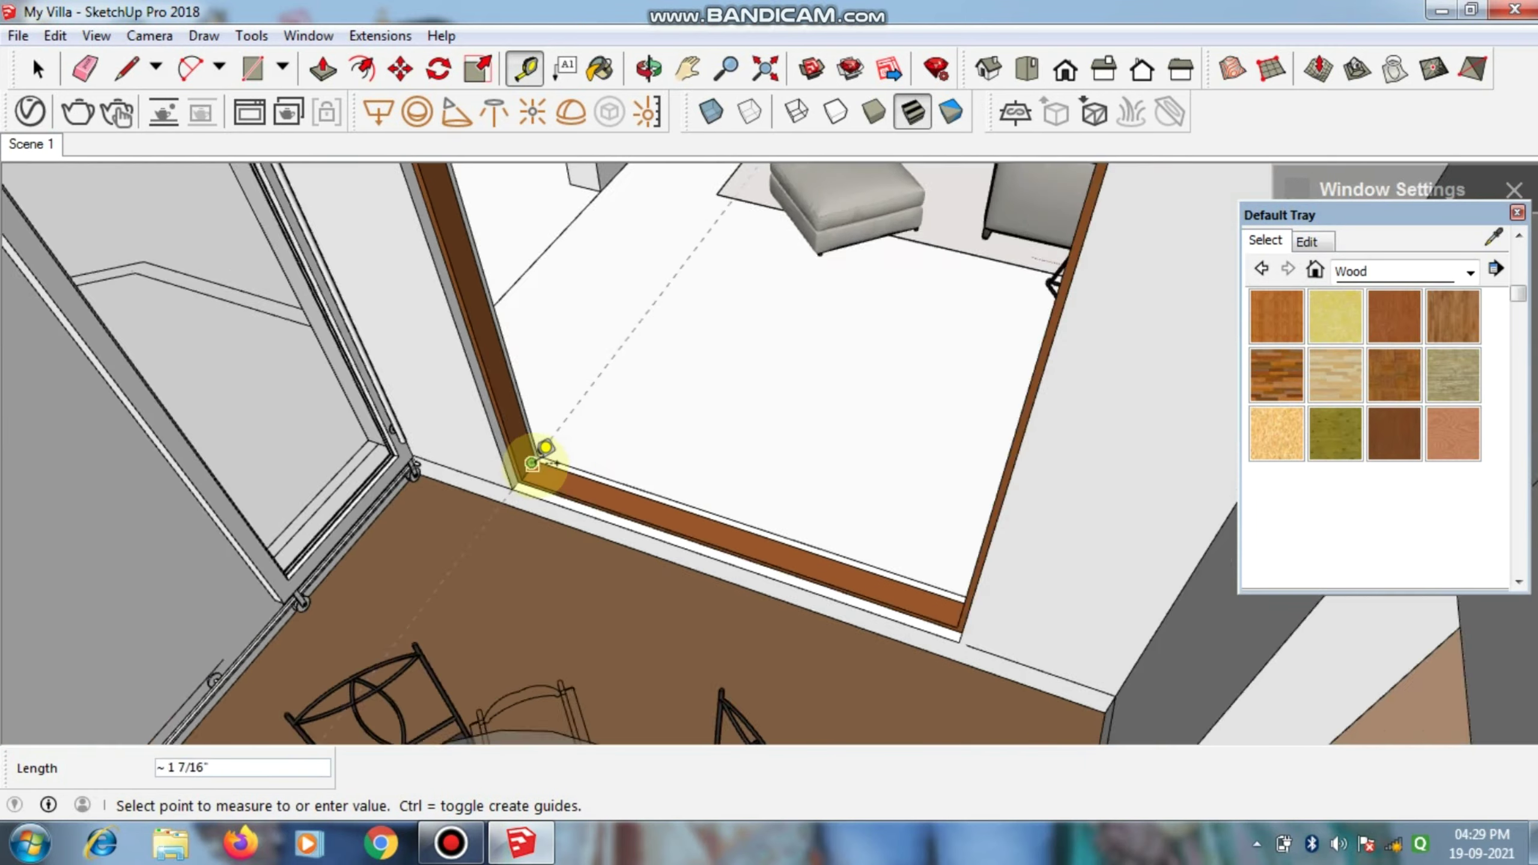
{"action": "mouse_move", "coordinate": [543, 449]}
{"action": "middle_mouse_down"}
{"action": "mouse_move", "coordinate": [790, 584]}
{"action": "mouse_move", "coordinate": [886, 605]}
{"action": "mouse_move", "coordinate": [979, 533]}
{"action": "middle_mouse_up"}
{"action": "scroll", "coordinate": [964, 516], "scroll_direction": "up", "scroll_amount": 3}
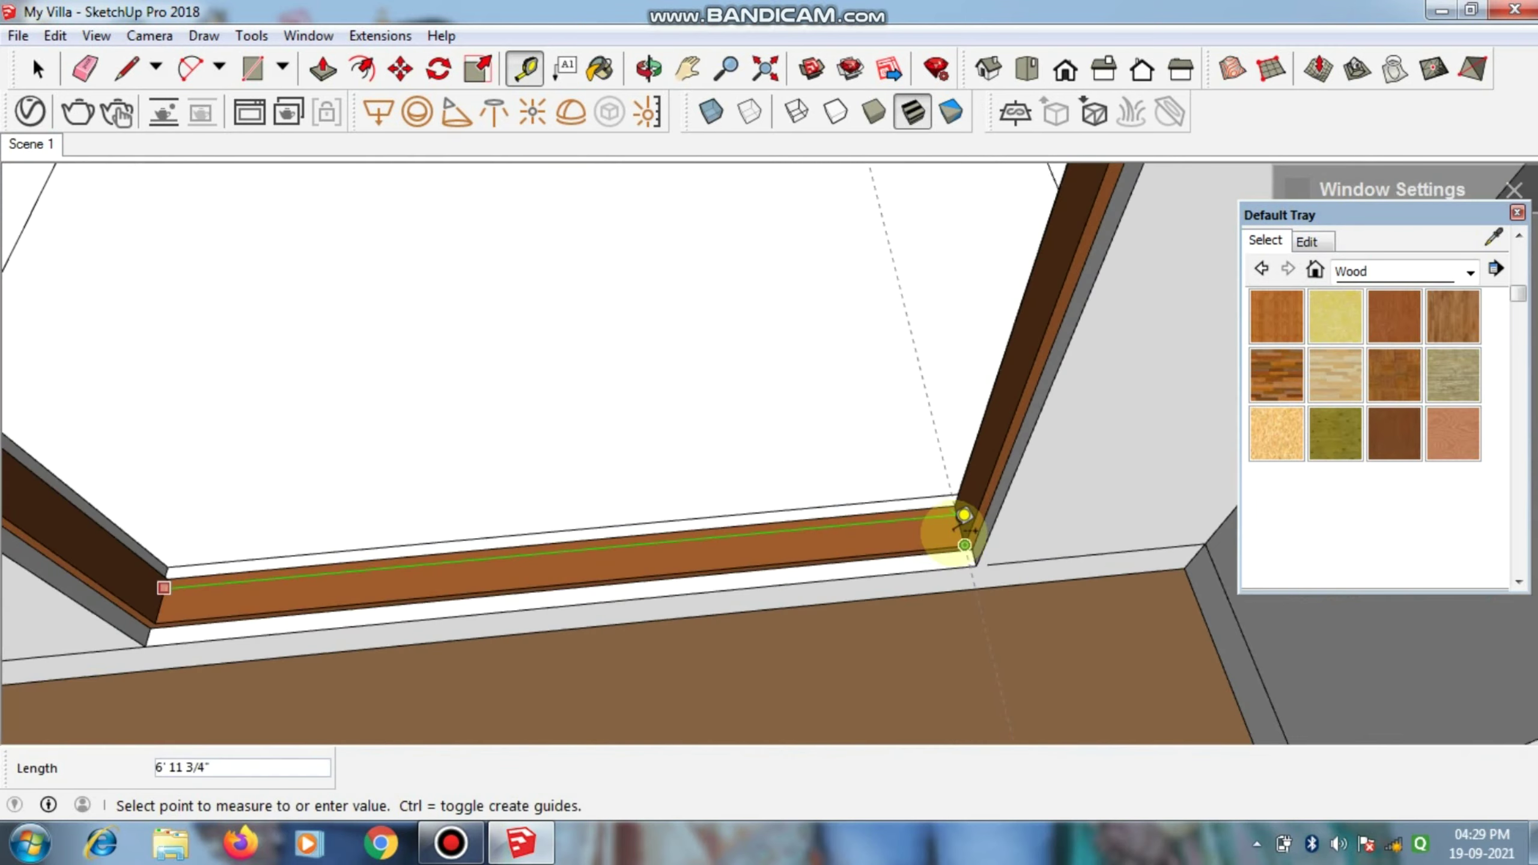
{"action": "scroll", "coordinate": [964, 515], "scroll_direction": "up", "scroll_amount": 2}
{"action": "scroll", "coordinate": [972, 518], "scroll_direction": "up", "scroll_amount": 2}
Step: Draw a thin rectangle along the wooden sill of the recess
{"action": "key", "text": "r"}
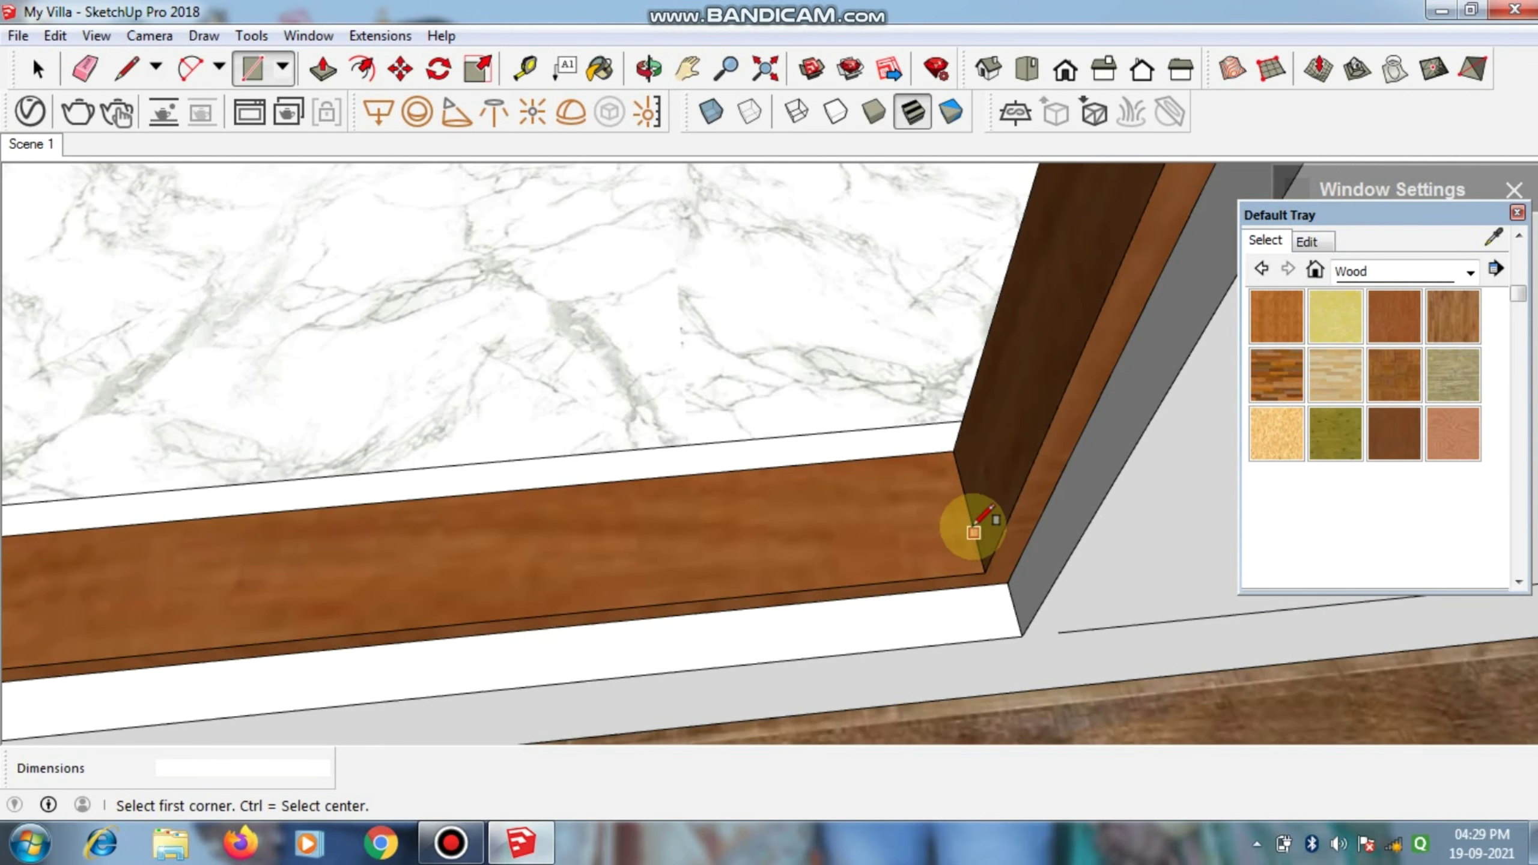
{"action": "scroll", "coordinate": [971, 539], "scroll_direction": "down", "scroll_amount": 3}
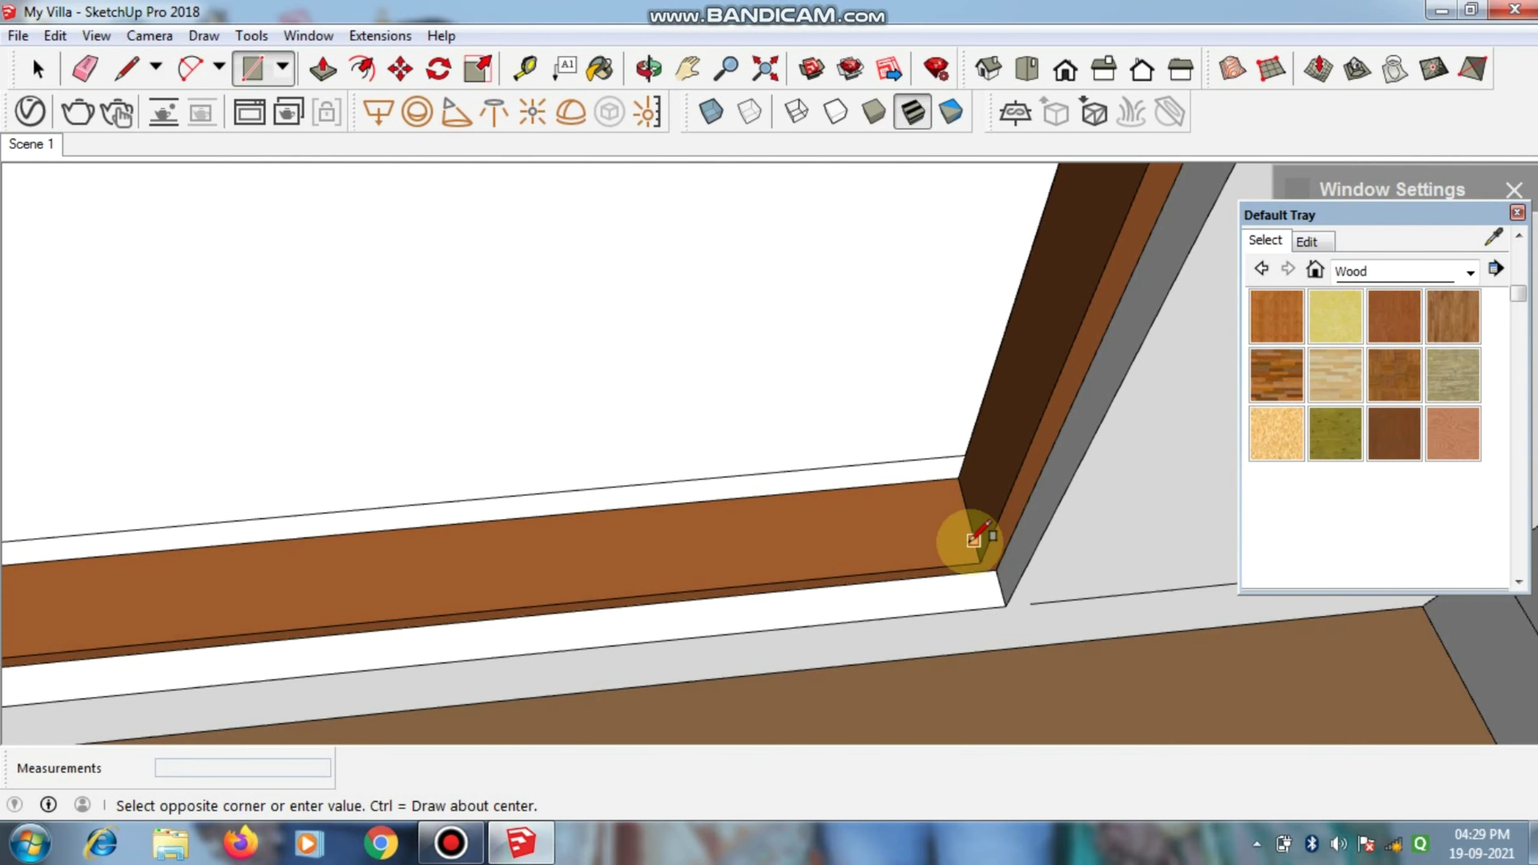
{"action": "scroll", "coordinate": [971, 539], "scroll_direction": "down", "scroll_amount": 2}
{"action": "middle_click_drag", "start_coordinate": [972, 539], "coordinate": [515, 549]}
{"action": "scroll", "coordinate": [332, 597], "scroll_direction": "up", "scroll_amount": 3}
{"action": "scroll", "coordinate": [321, 602], "scroll_direction": "up", "scroll_amount": 2}
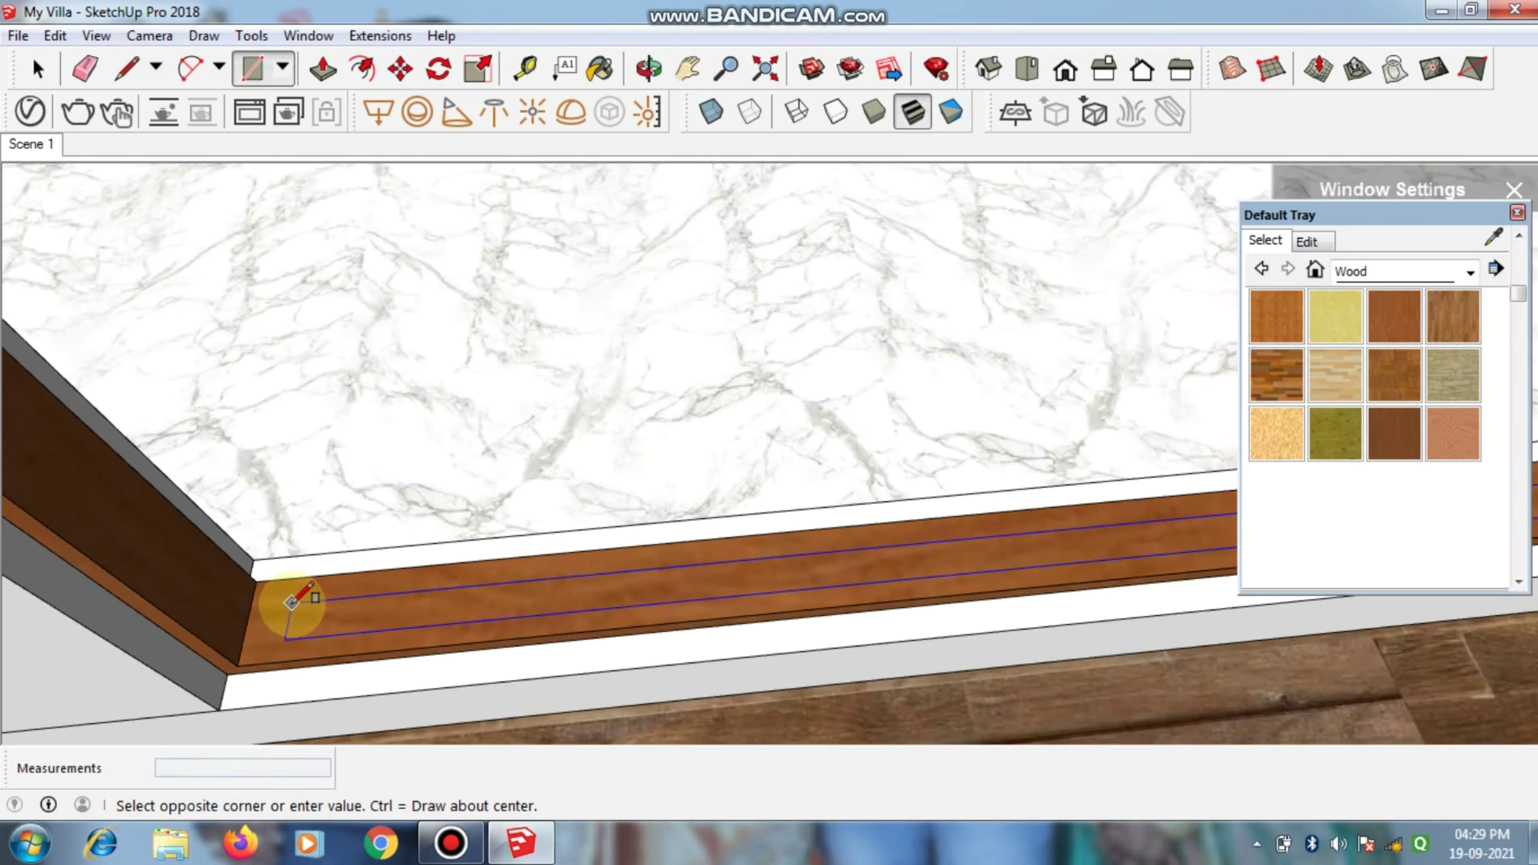
{"action": "scroll", "coordinate": [260, 613], "scroll_direction": "up", "scroll_amount": 1}
{"action": "scroll", "coordinate": [227, 617], "scroll_direction": "up", "scroll_amount": 2}
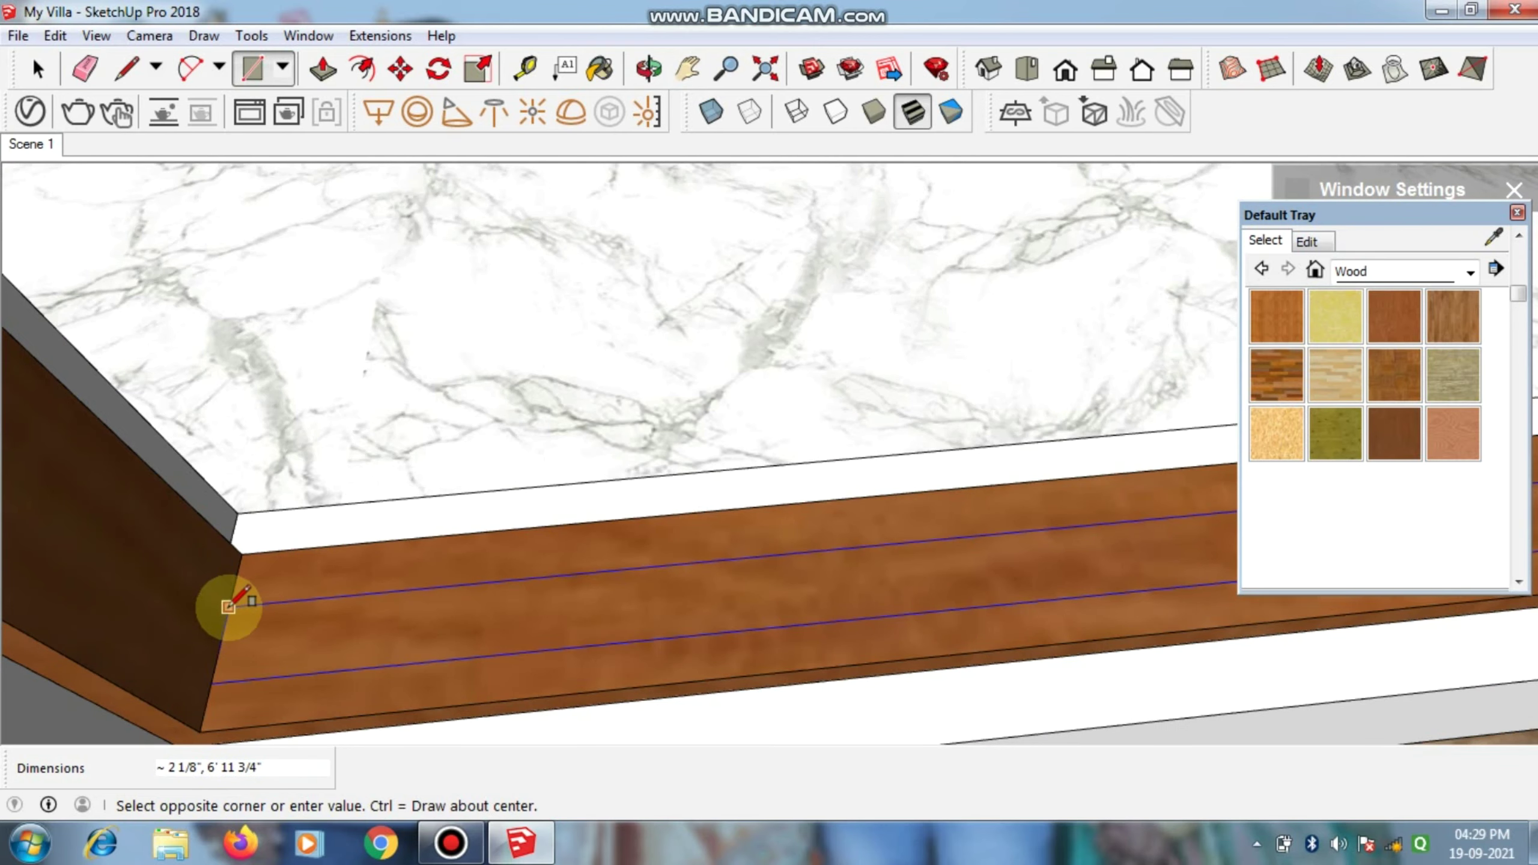
{"action": "left_click", "coordinate": [231, 599]}
{"action": "scroll", "coordinate": [231, 599], "scroll_direction": "down", "scroll_amount": 2}
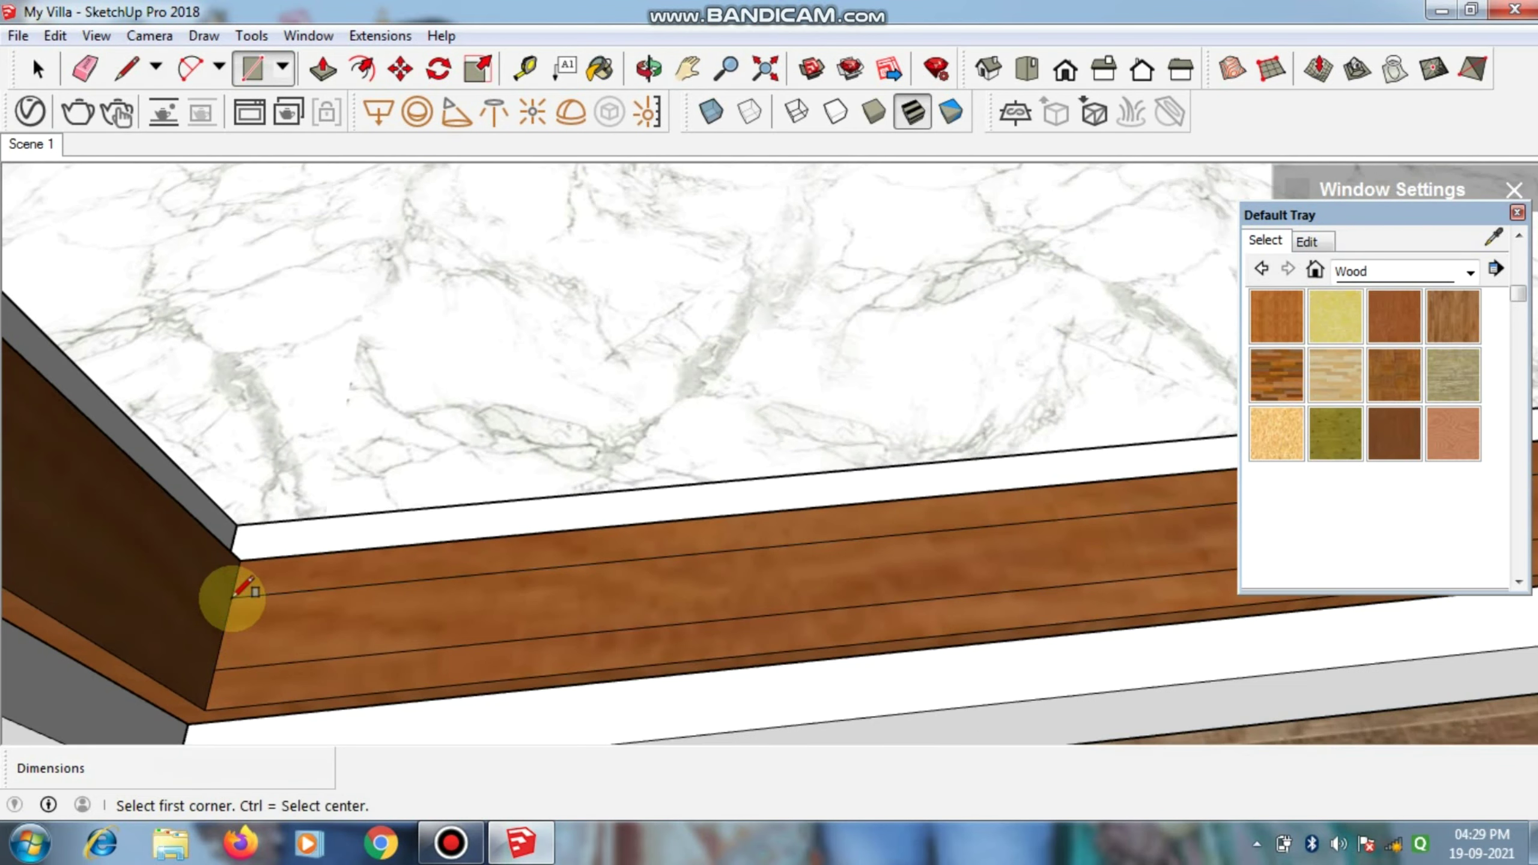
{"action": "key", "text": "space"}
{"action": "scroll", "coordinate": [231, 598], "scroll_direction": "down", "scroll_amount": 2}
{"action": "scroll", "coordinate": [329, 649], "scroll_direction": "down", "scroll_amount": 2}
Step: Pull the sill strip up 7' 4" into a cherry door slab filling the frame
{"action": "key", "text": "p"}
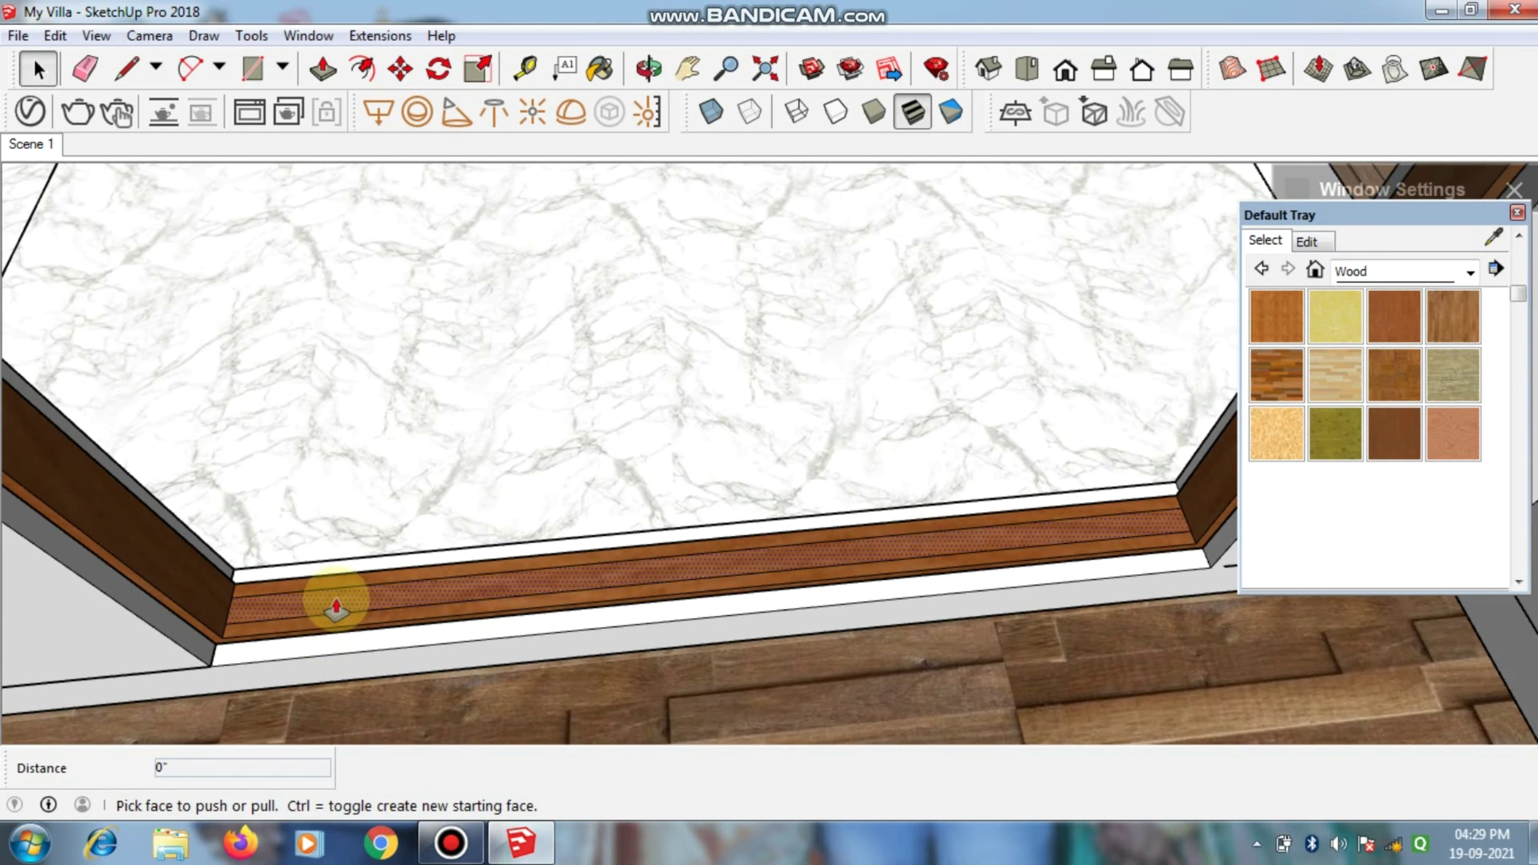
{"action": "left_click", "coordinate": [351, 579]}
{"action": "scroll", "coordinate": [352, 581], "scroll_direction": "down", "scroll_amount": 3}
{"action": "scroll", "coordinate": [352, 579], "scroll_direction": "down", "scroll_amount": 2}
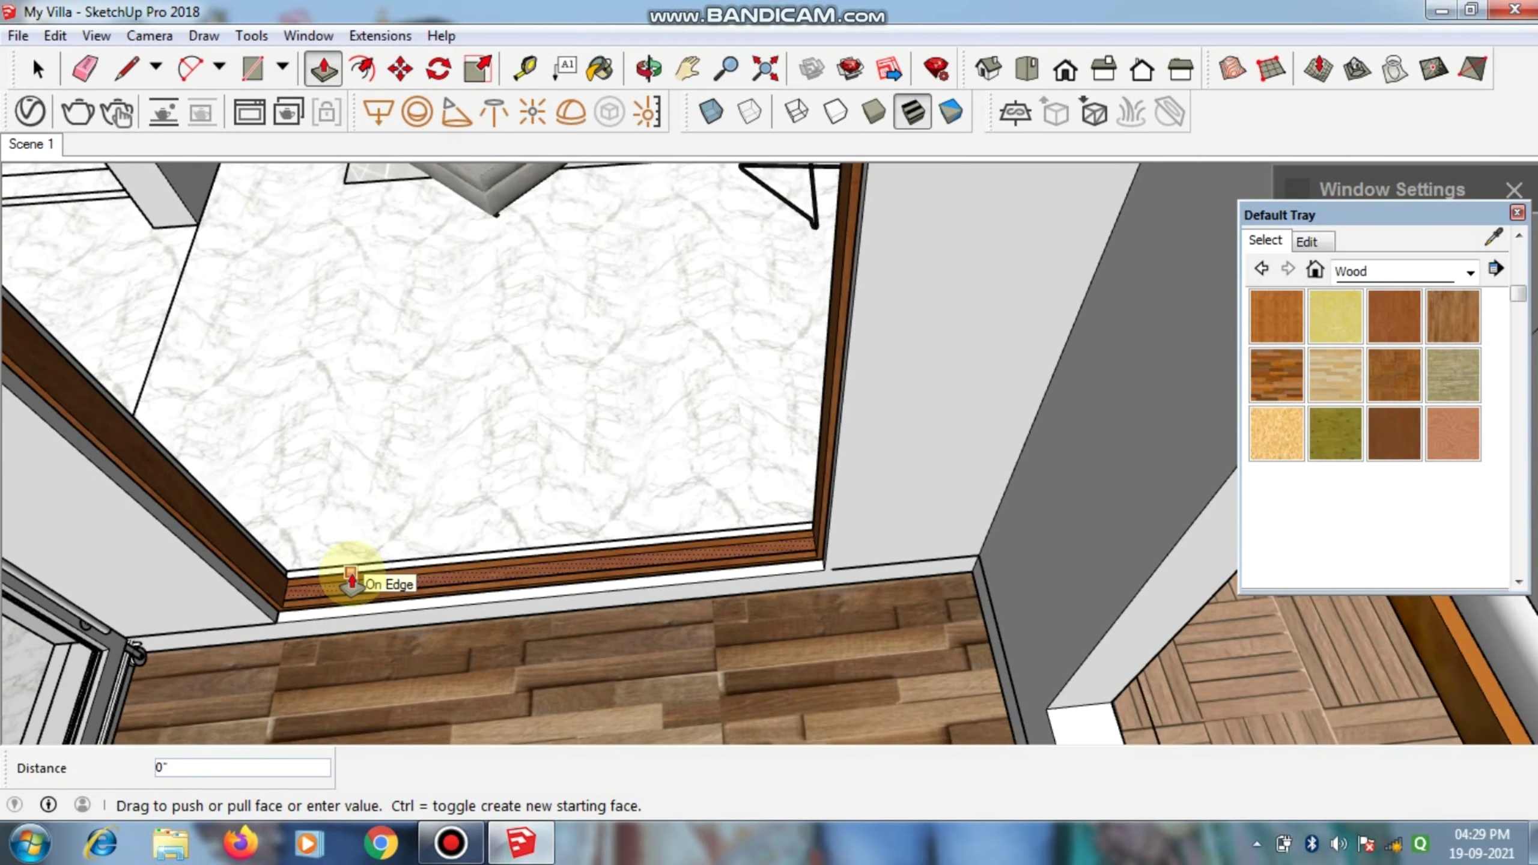
{"action": "scroll", "coordinate": [343, 578], "scroll_direction": "down", "scroll_amount": 2}
{"action": "mouse_move", "coordinate": [646, 344]}
{"action": "middle_mouse_down"}
{"action": "mouse_move", "coordinate": [711, 241]}
{"action": "mouse_move", "coordinate": [772, 471]}
{"action": "mouse_move", "coordinate": [769, 370]}
{"action": "mouse_move", "coordinate": [728, 189]}
{"action": "mouse_move", "coordinate": [774, 438]}
{"action": "mouse_move", "coordinate": [662, 590]}
{"action": "middle_mouse_up"}
Step: Draw the first vertical dividing line from the door's bottom midpoint to its top edge
{"action": "key", "text": "l"}
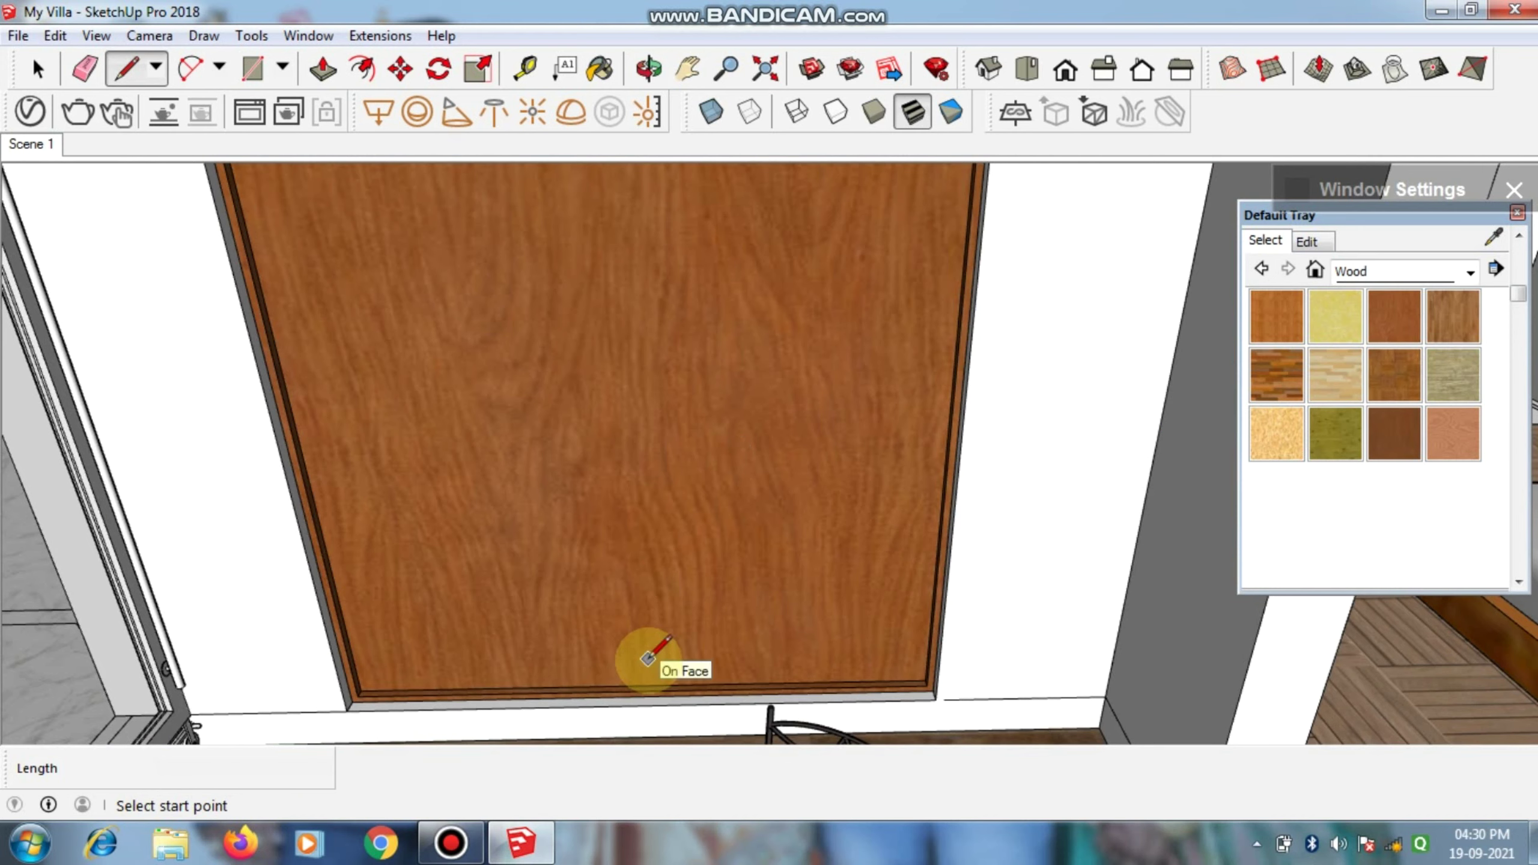
{"action": "left_click", "coordinate": [643, 684]}
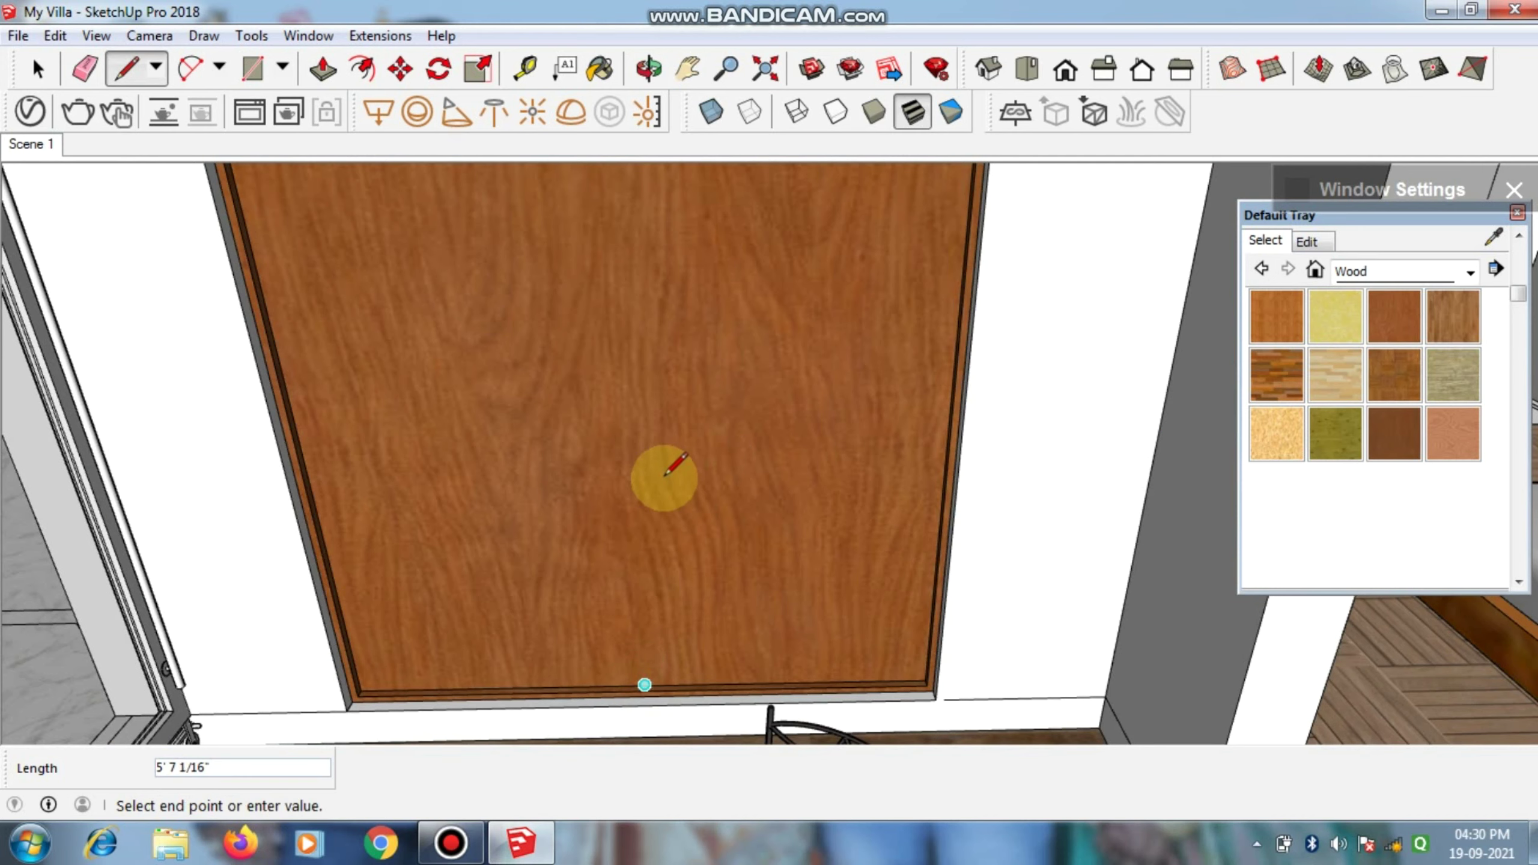
{"action": "scroll", "coordinate": [665, 475], "scroll_direction": "down", "scroll_amount": 2}
{"action": "mouse_move", "coordinate": [663, 470]}
{"action": "middle_mouse_down"}
{"action": "mouse_move", "coordinate": [618, 333]}
{"action": "mouse_move", "coordinate": [732, 262]}
{"action": "mouse_move", "coordinate": [670, 591]}
{"action": "mouse_move", "coordinate": [642, 419]}
{"action": "mouse_move", "coordinate": [687, 284]}
{"action": "mouse_move", "coordinate": [652, 624]}
{"action": "mouse_move", "coordinate": [600, 354]}
{"action": "mouse_move", "coordinate": [851, 309]}
{"action": "middle_mouse_up"}
{"action": "scroll", "coordinate": [653, 445], "scroll_direction": "up", "scroll_amount": 2}
{"action": "scroll", "coordinate": [653, 440], "scroll_direction": "up", "scroll_amount": 2}
{"action": "left_click", "coordinate": [663, 275]}
{"action": "mouse_move", "coordinate": [279, 533]}
{"action": "middle_mouse_down"}
{"action": "mouse_move", "coordinate": [515, 447]}
{"action": "mouse_move", "coordinate": [701, 348]}
{"action": "mouse_move", "coordinate": [866, 594]}
{"action": "mouse_move", "coordinate": [757, 423]}
{"action": "mouse_move", "coordinate": [746, 258]}
{"action": "mouse_move", "coordinate": [703, 144]}
{"action": "middle_mouse_up"}
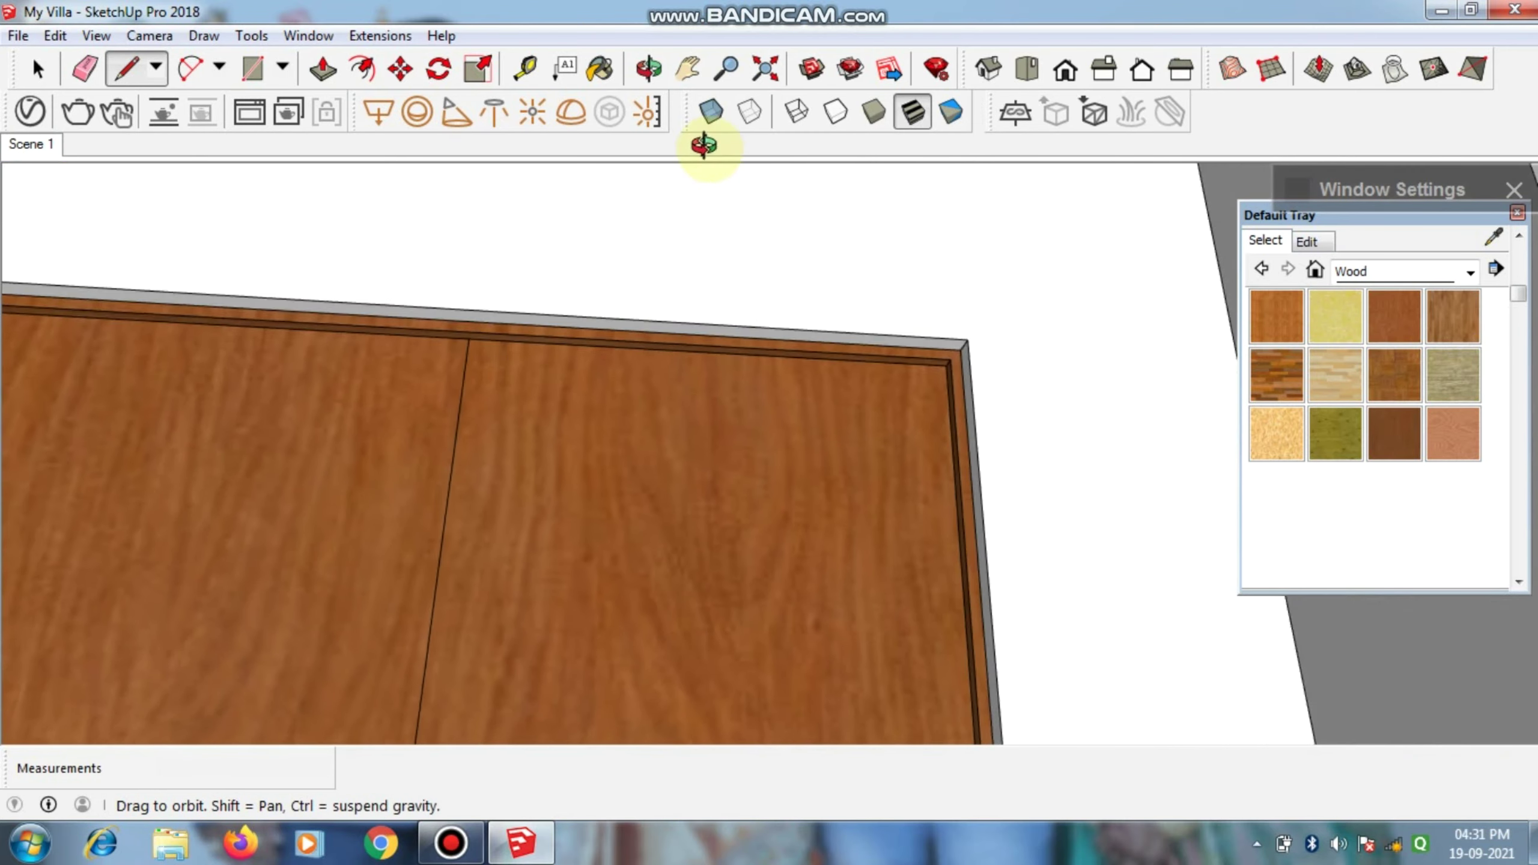
{"action": "left_click", "coordinate": [711, 351]}
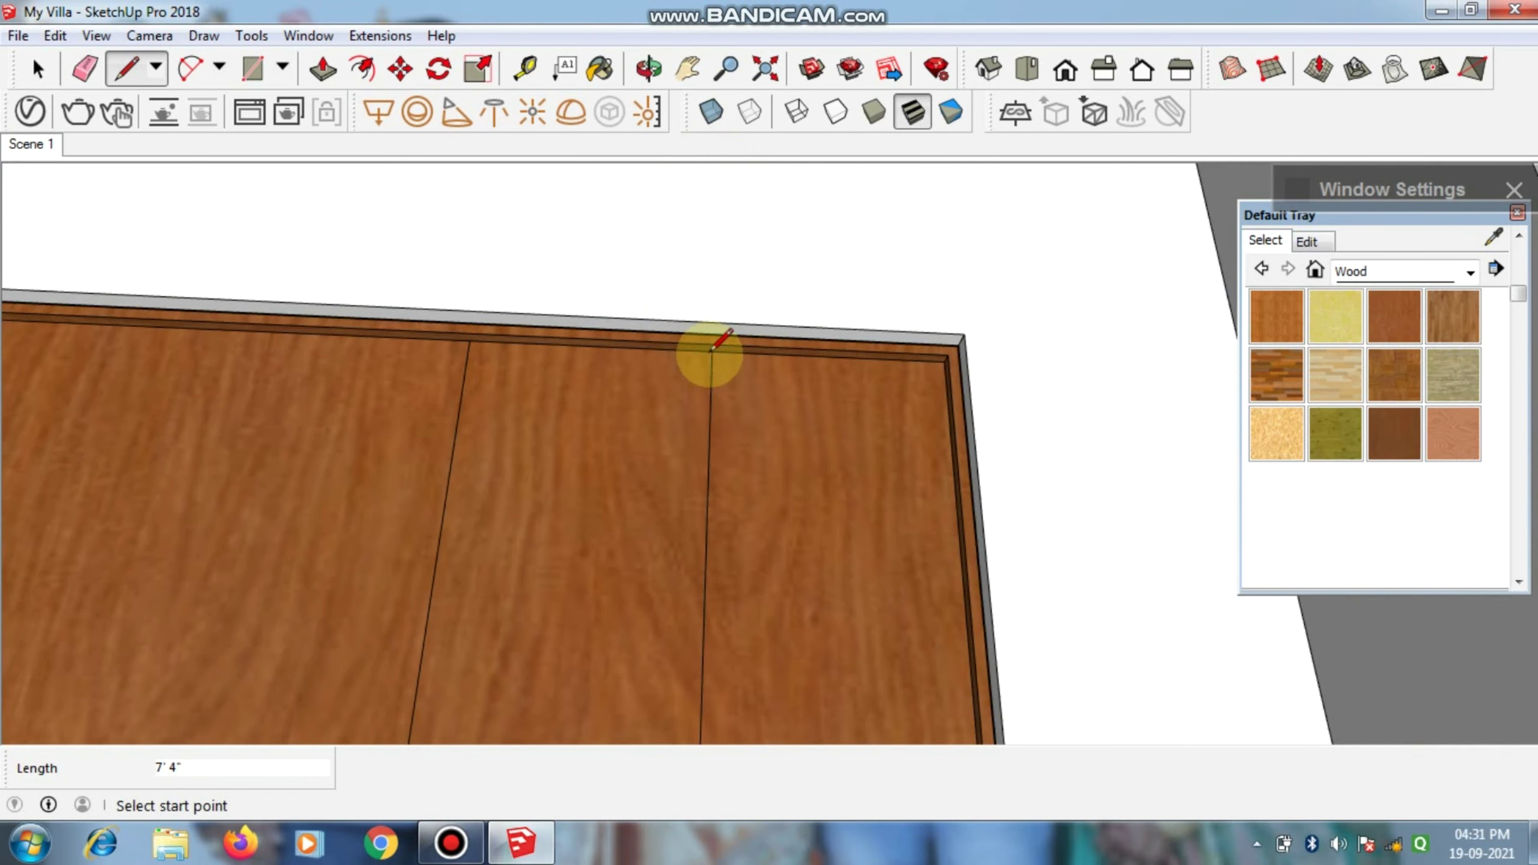
{"action": "scroll", "coordinate": [532, 628], "scroll_direction": "down", "scroll_amount": 5}
Step: Draw the remaining vertical lines, splitting the door into four equal panels
{"action": "left_click", "coordinate": [532, 628]}
{"action": "scroll", "coordinate": [533, 629], "scroll_direction": "down", "scroll_amount": 1}
{"action": "scroll", "coordinate": [533, 629], "scroll_direction": "down", "scroll_amount": 2}
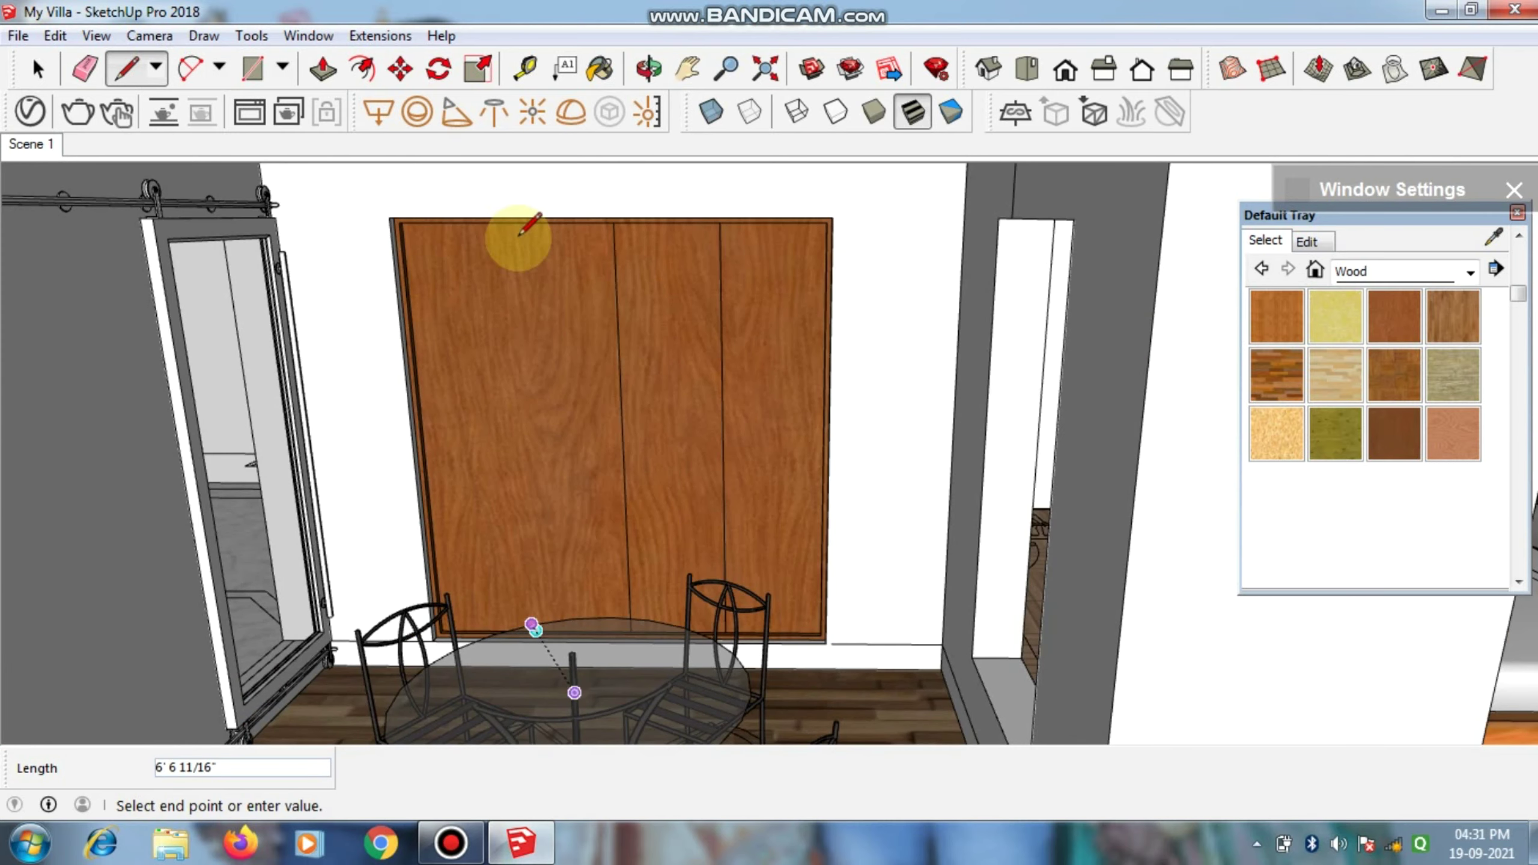
{"action": "scroll", "coordinate": [520, 235], "scroll_direction": "up", "scroll_amount": 3}
{"action": "mouse_move", "coordinate": [515, 236]}
{"action": "middle_mouse_down"}
{"action": "mouse_move", "coordinate": [519, 412]}
{"action": "mouse_move", "coordinate": [508, 185]}
{"action": "mouse_move", "coordinate": [508, 344]}
{"action": "middle_mouse_up"}
{"action": "scroll", "coordinate": [506, 328], "scroll_direction": "up", "scroll_amount": 1}
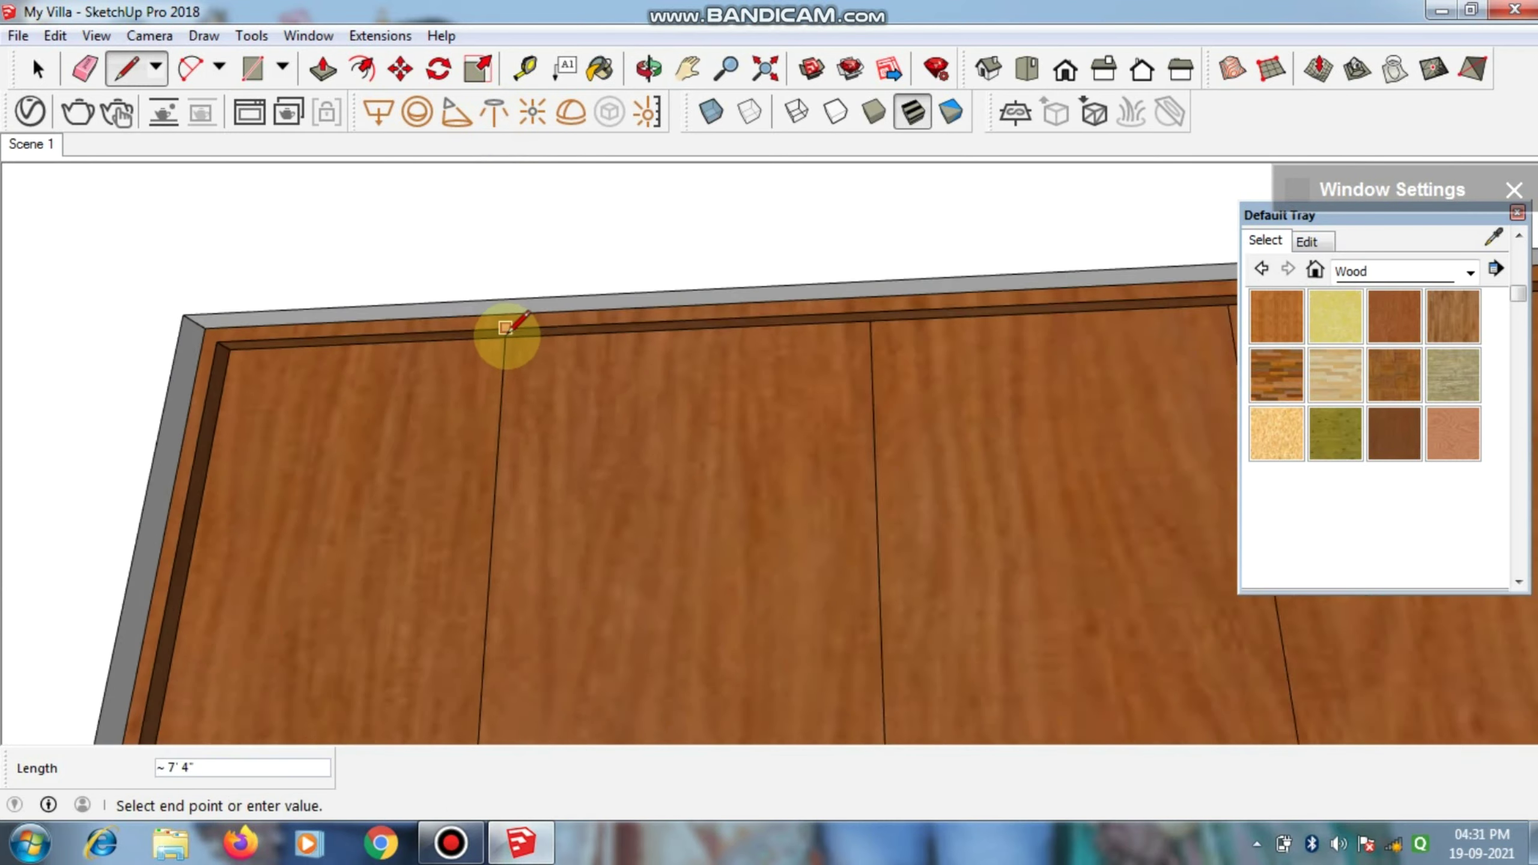
{"action": "scroll", "coordinate": [506, 327], "scroll_direction": "up", "scroll_amount": 2}
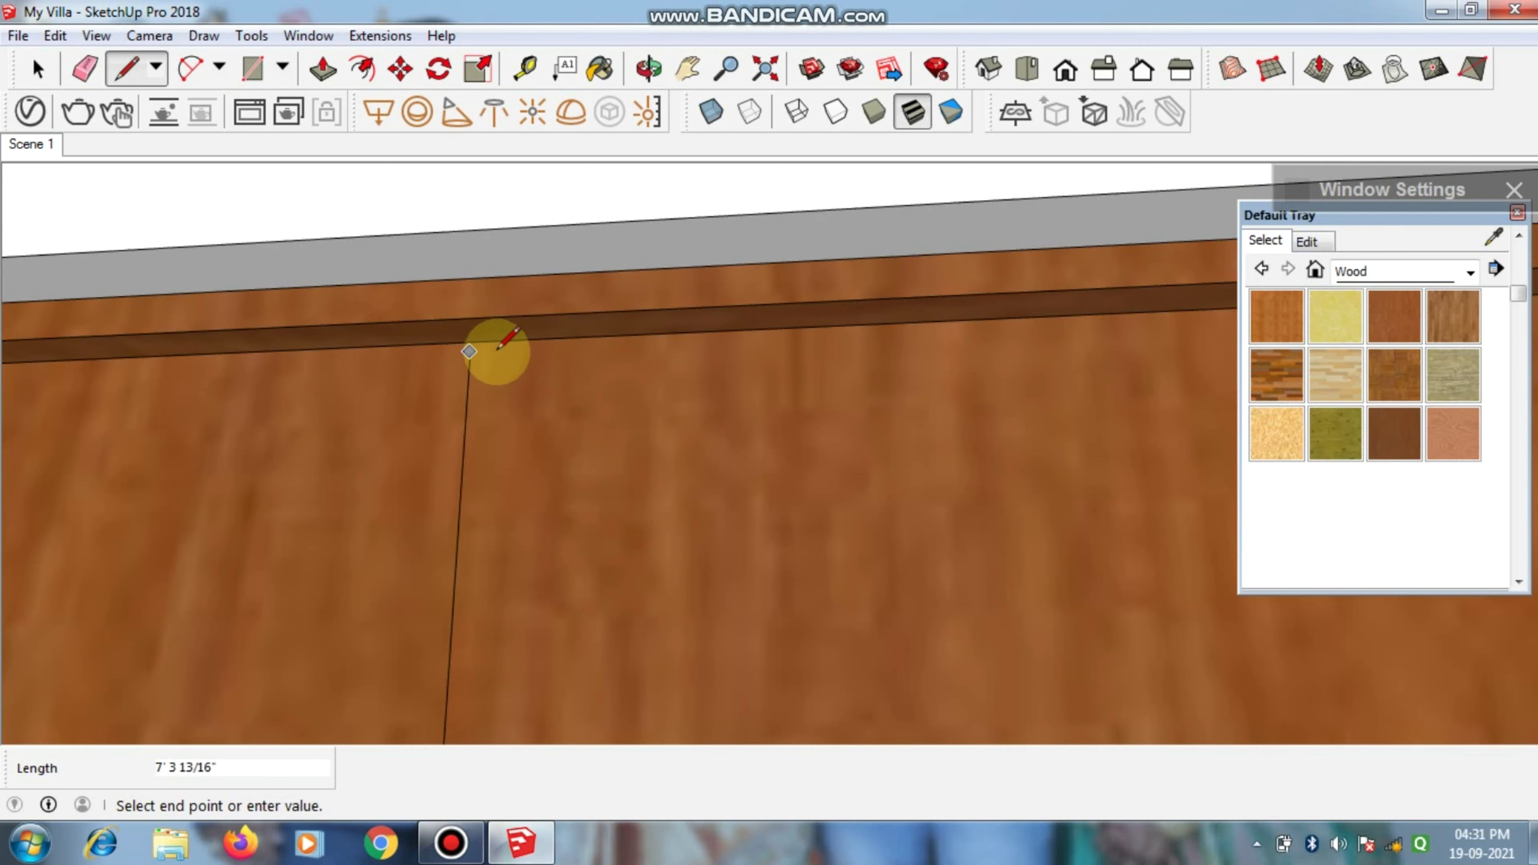
{"action": "scroll", "coordinate": [560, 337], "scroll_direction": "down", "scroll_amount": 2}
{"action": "scroll", "coordinate": [560, 340], "scroll_direction": "down", "scroll_amount": 1}
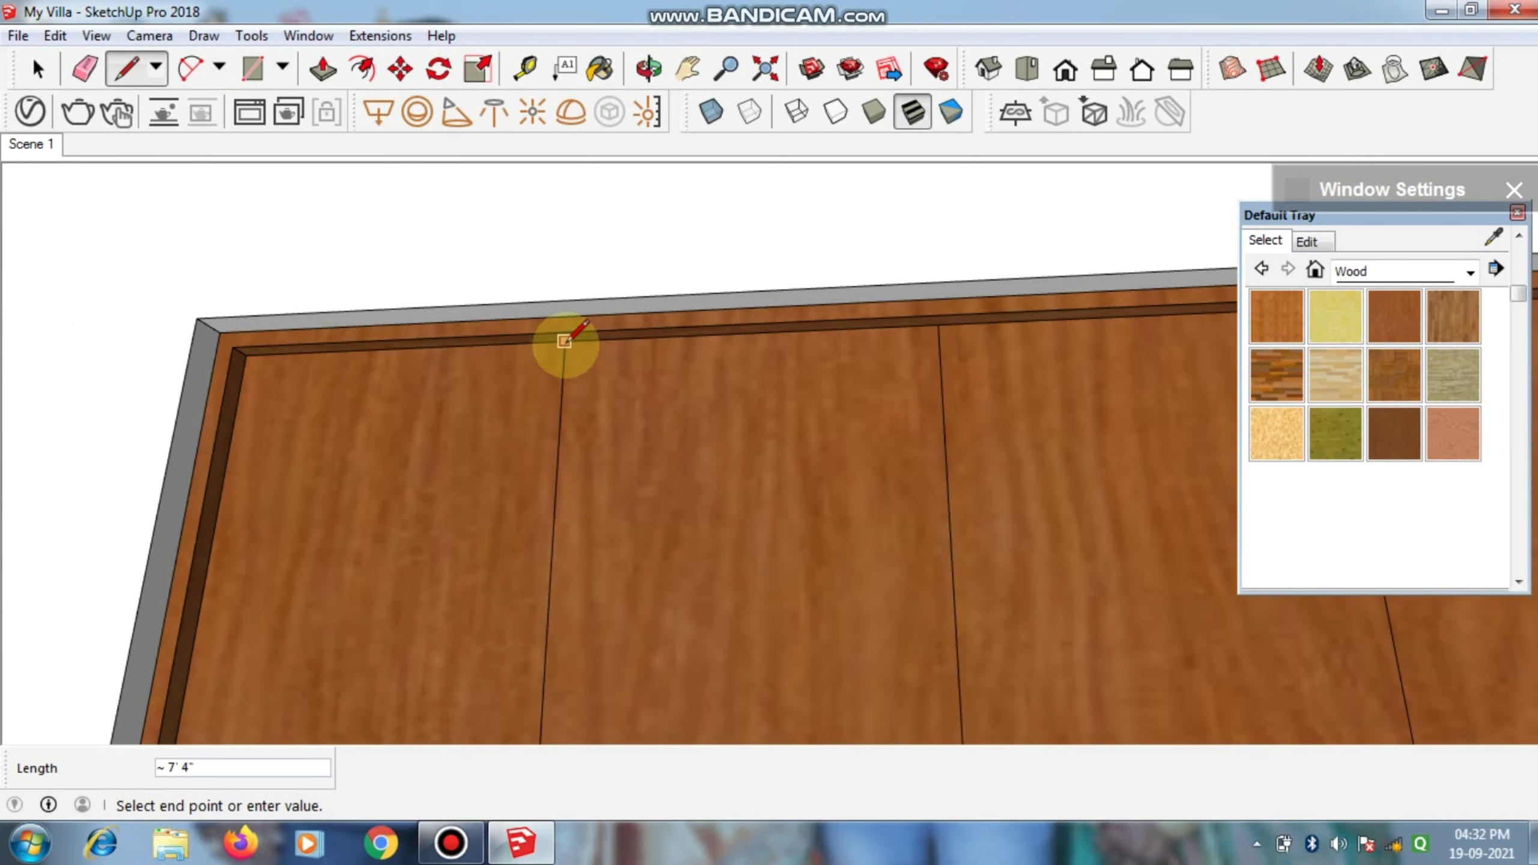
{"action": "left_click", "coordinate": [579, 340]}
{"action": "key", "text": "space"}
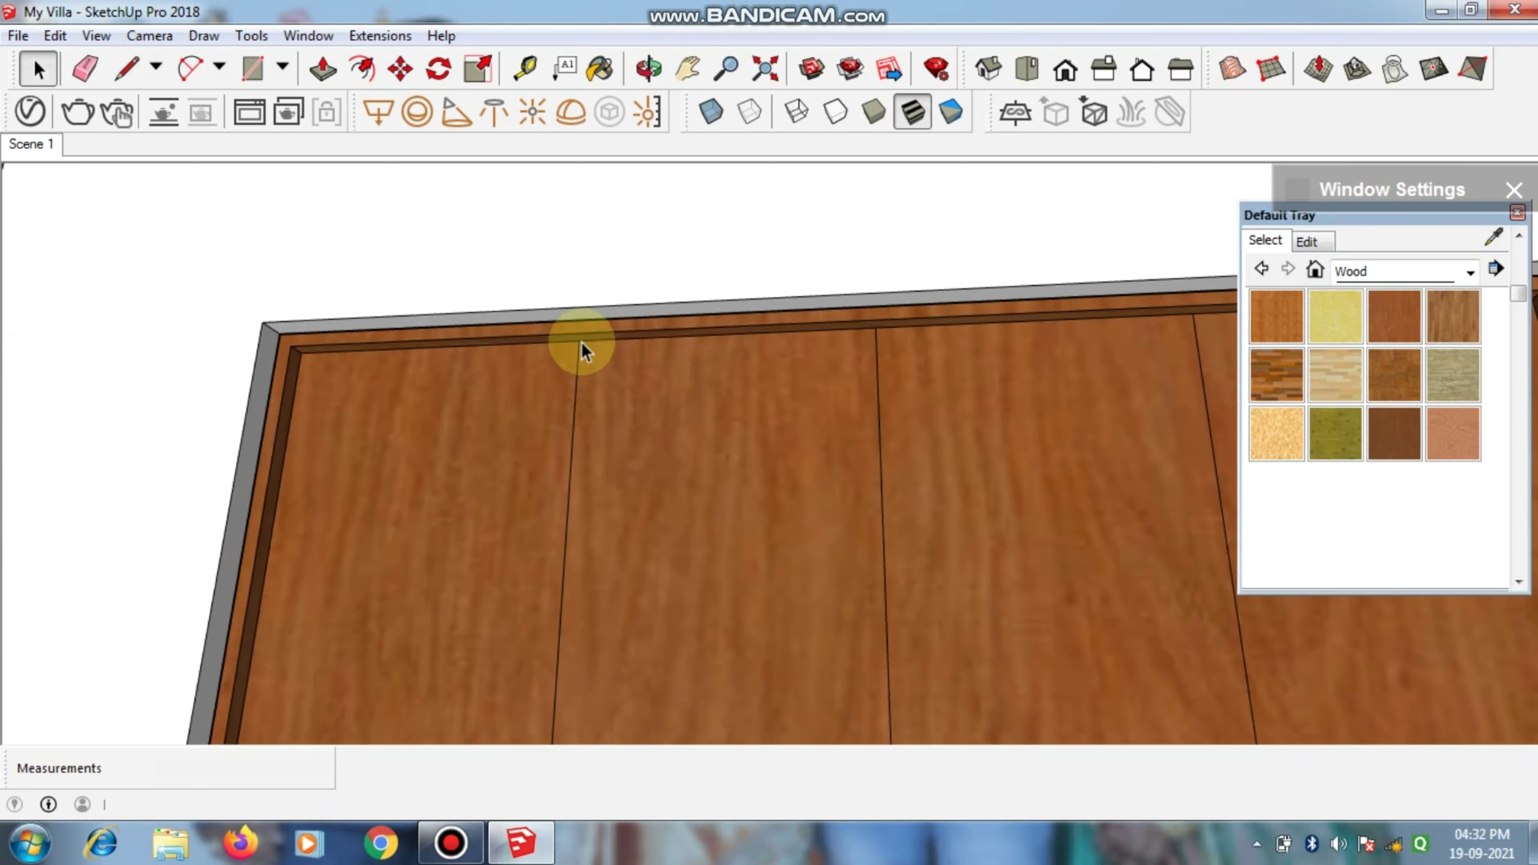
Step: Switch to the Right view and select the leftmost door panel
{"action": "mouse_move", "coordinate": [582, 342]}
{"action": "middle_mouse_down"}
{"action": "mouse_move", "coordinate": [652, 498]}
{"action": "mouse_move", "coordinate": [677, 227]}
{"action": "middle_mouse_up"}
{"action": "key", "text": "F5"}
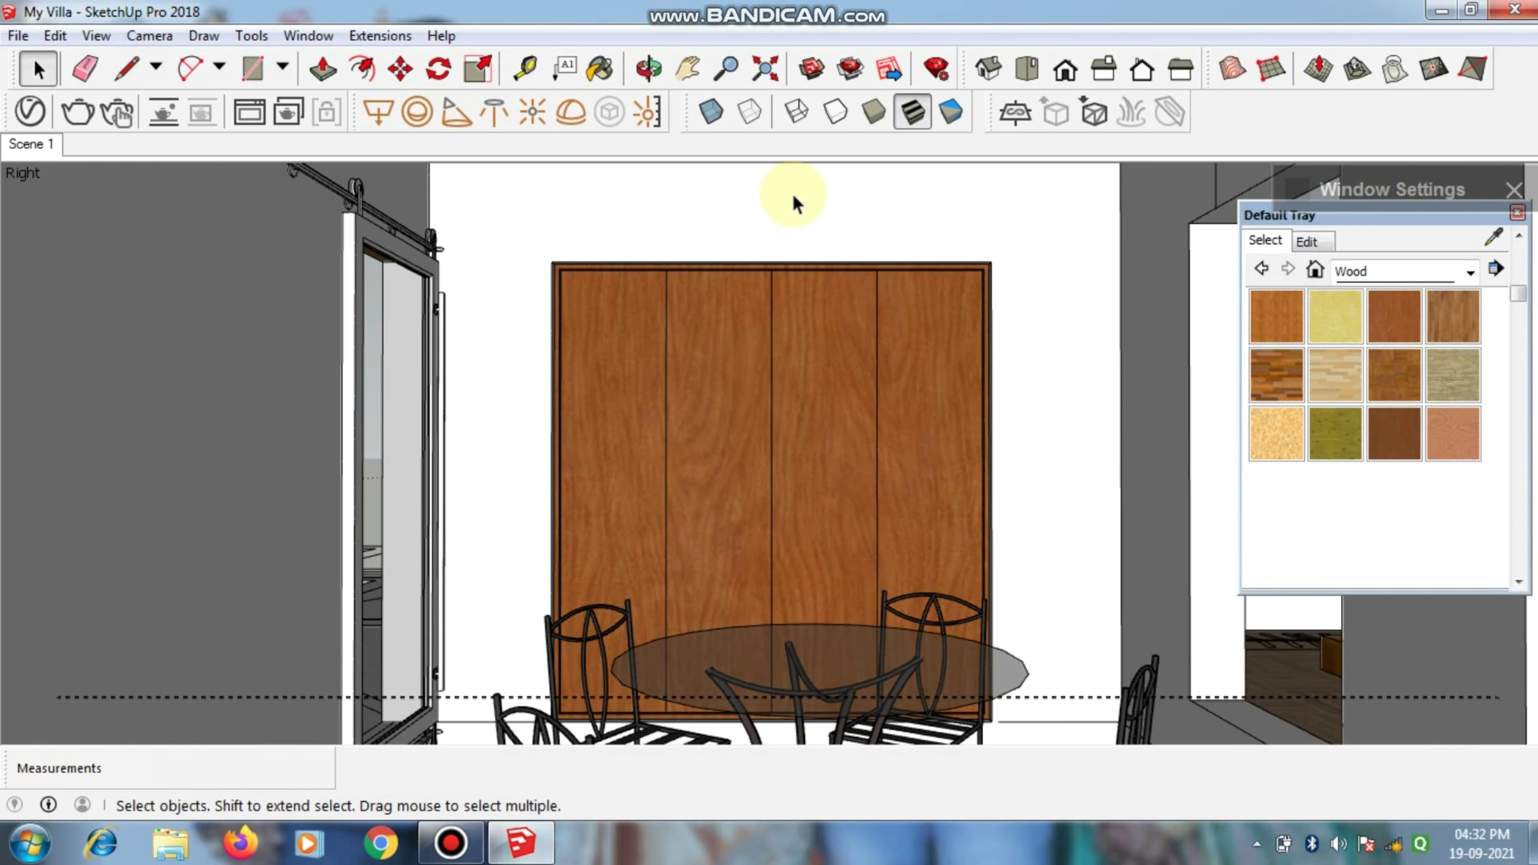
{"action": "middle_click_drag", "start_coordinate": [693, 473], "coordinate": [634, 440]}
{"action": "scroll", "coordinate": [637, 437], "scroll_direction": "up", "scroll_amount": 2}
{"action": "left_click", "coordinate": [637, 436]}
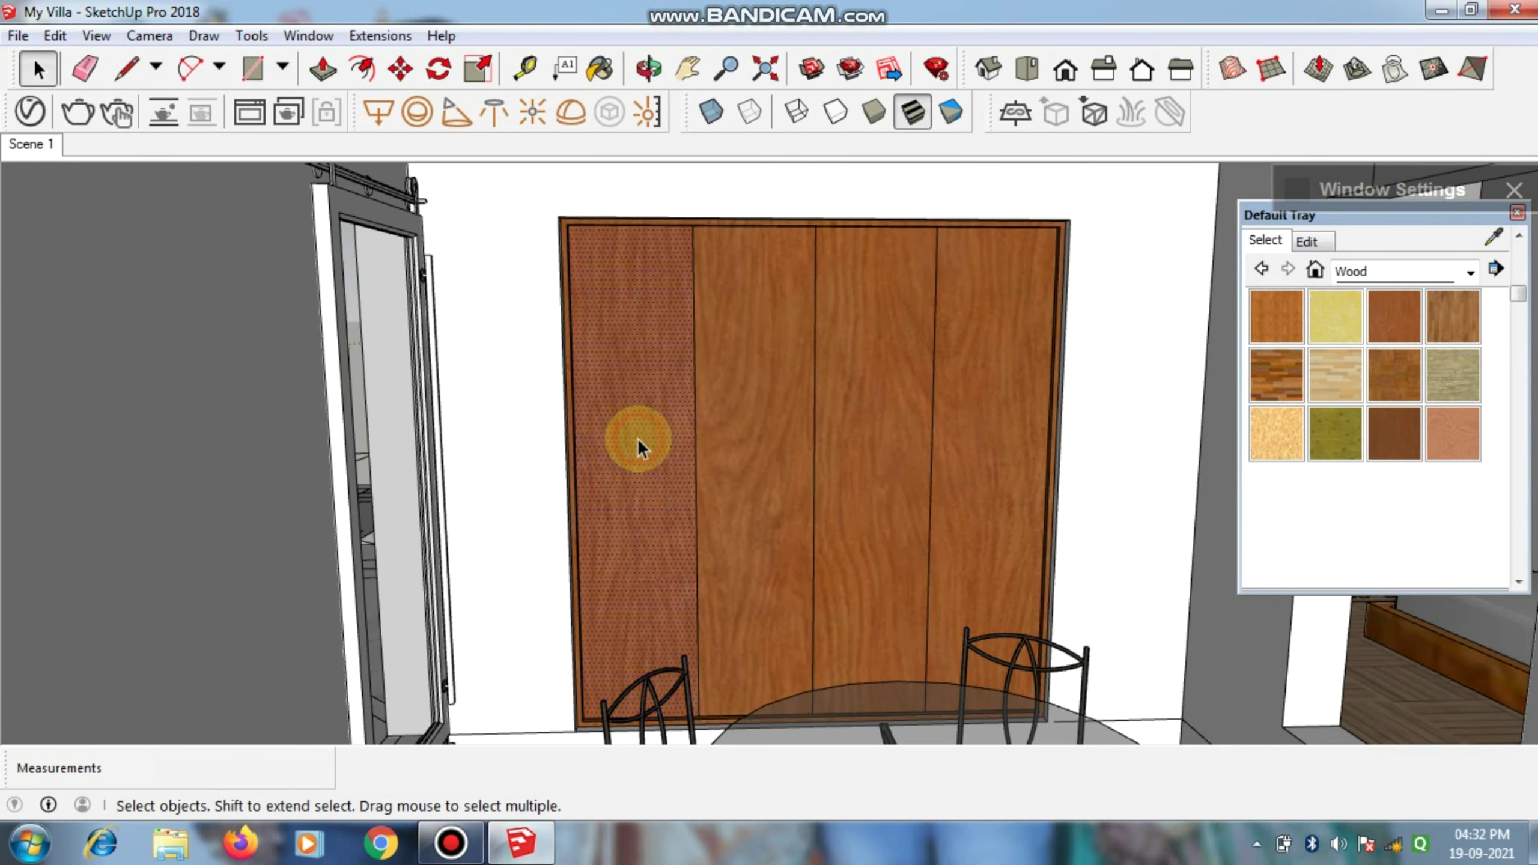
{"action": "scroll", "coordinate": [646, 337], "scroll_direction": "down", "scroll_amount": 3}
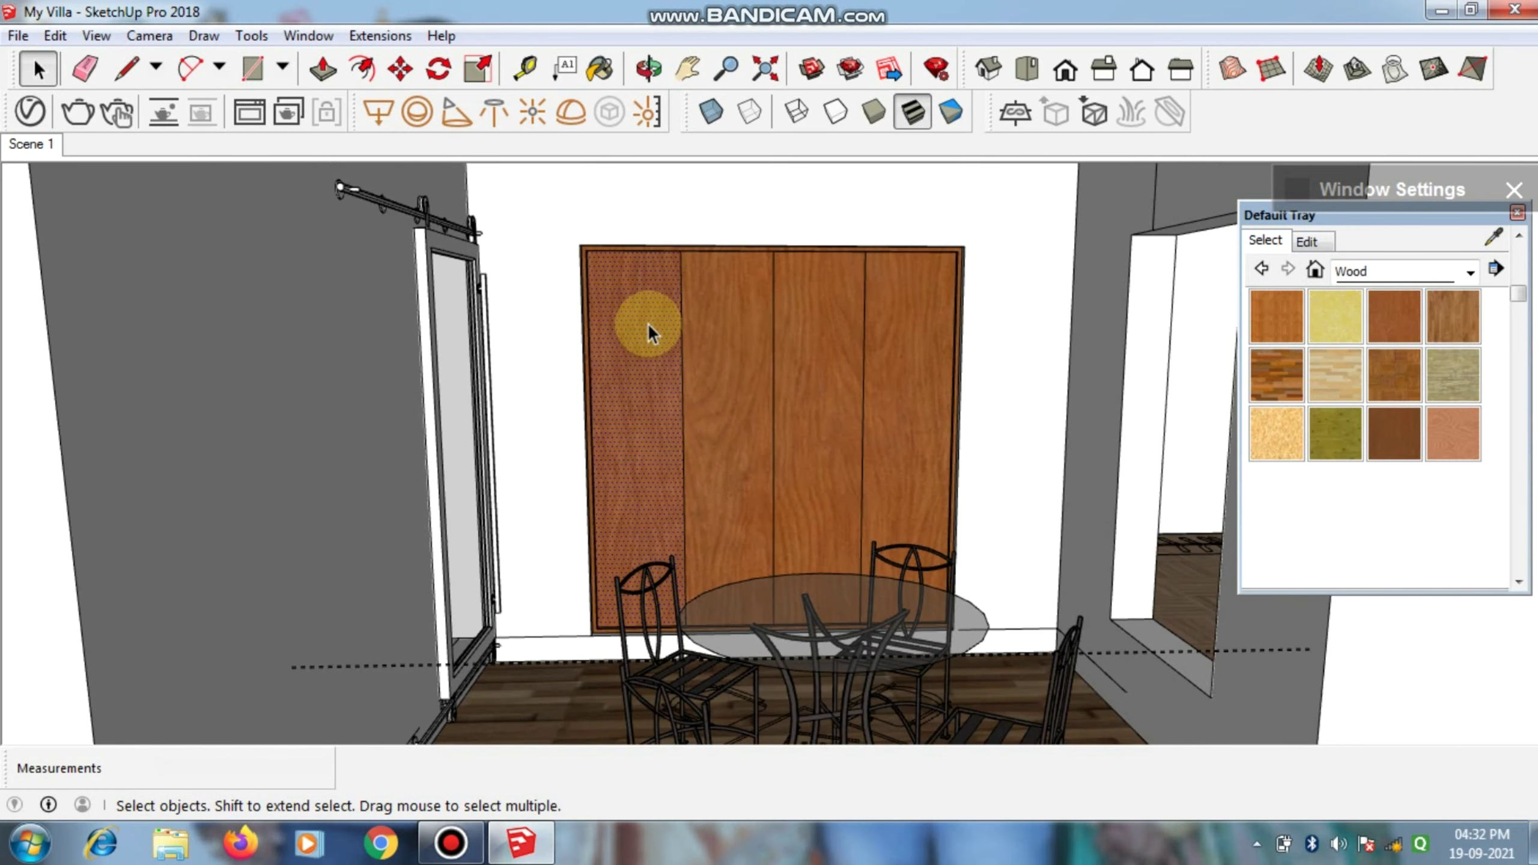
Step: Inset the outlines of the left and second door panels by 1 inch
{"action": "scroll", "coordinate": [646, 336], "scroll_direction": "up", "scroll_amount": 2}
{"action": "scroll", "coordinate": [647, 337], "scroll_direction": "up", "scroll_amount": 2}
{"action": "scroll", "coordinate": [648, 325], "scroll_direction": "down", "scroll_amount": 1}
{"action": "scroll", "coordinate": [641, 319], "scroll_direction": "down", "scroll_amount": 1}
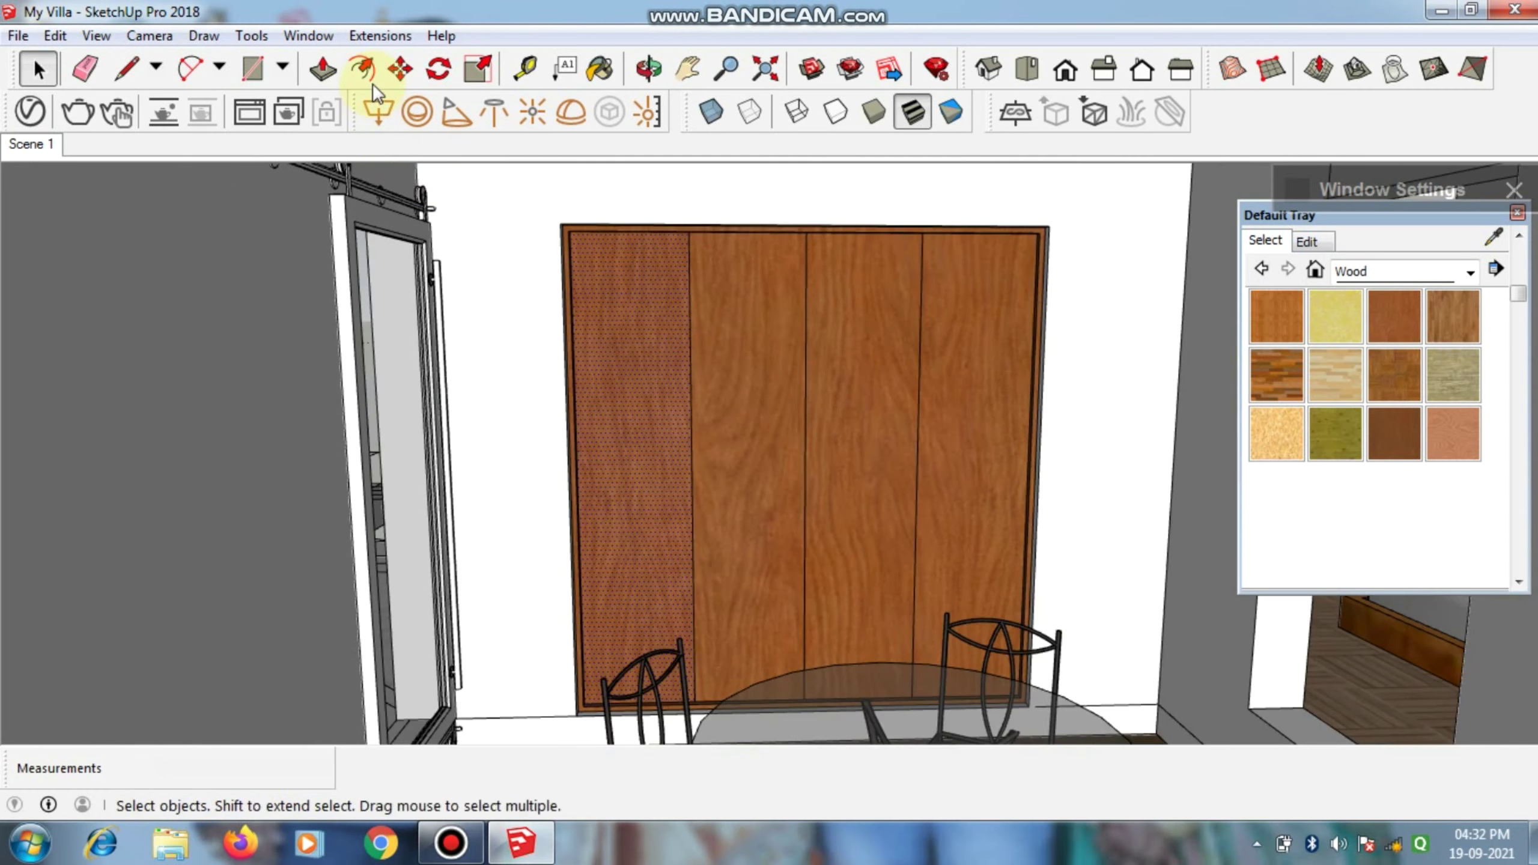
{"action": "left_click", "coordinate": [649, 361]}
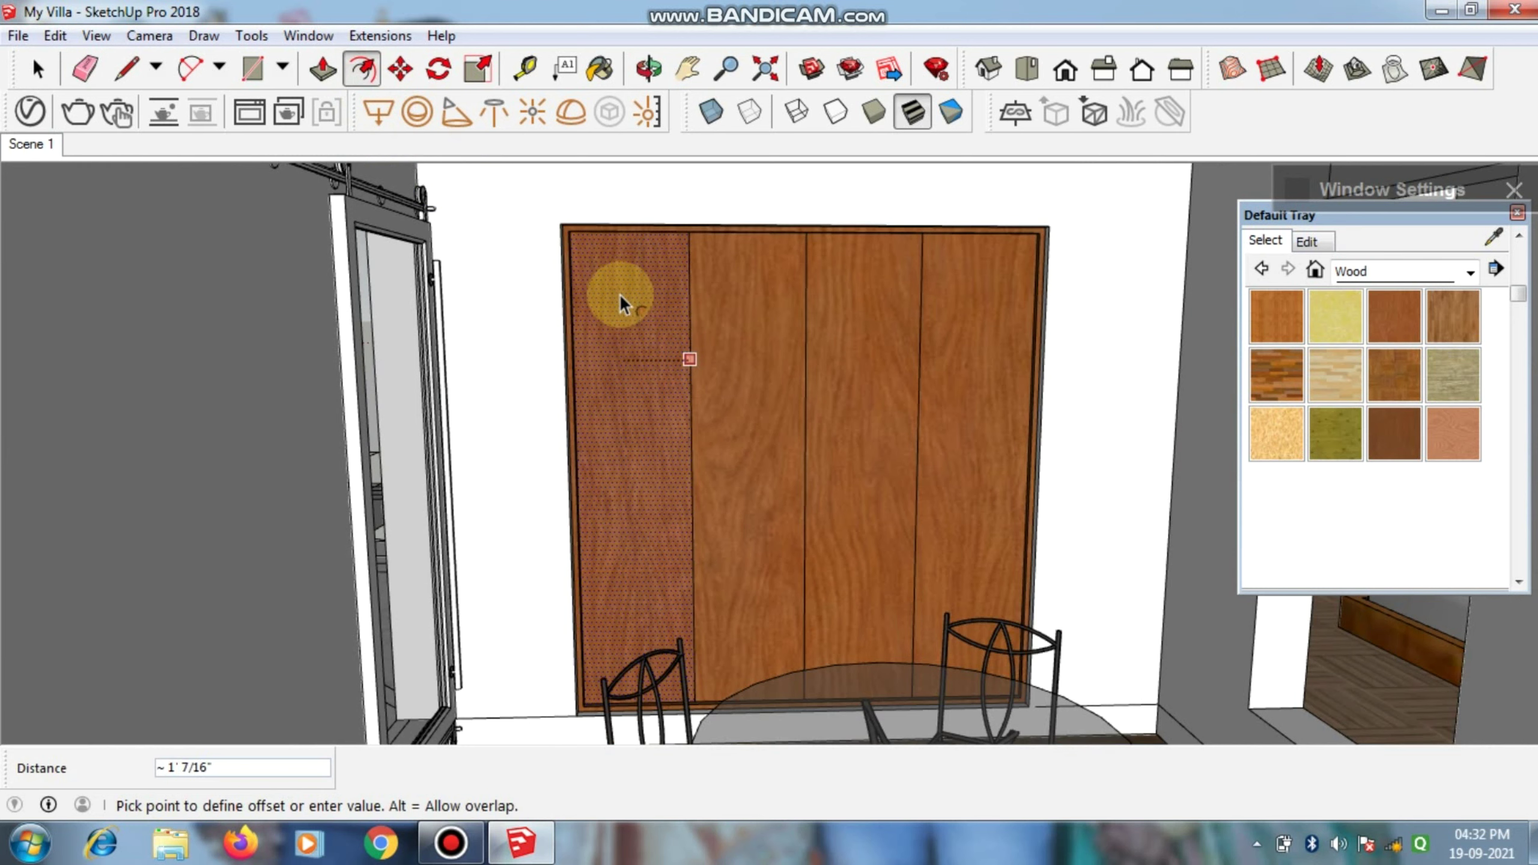
{"action": "type", "text": "1"}
{"action": "key", "text": "Return"}
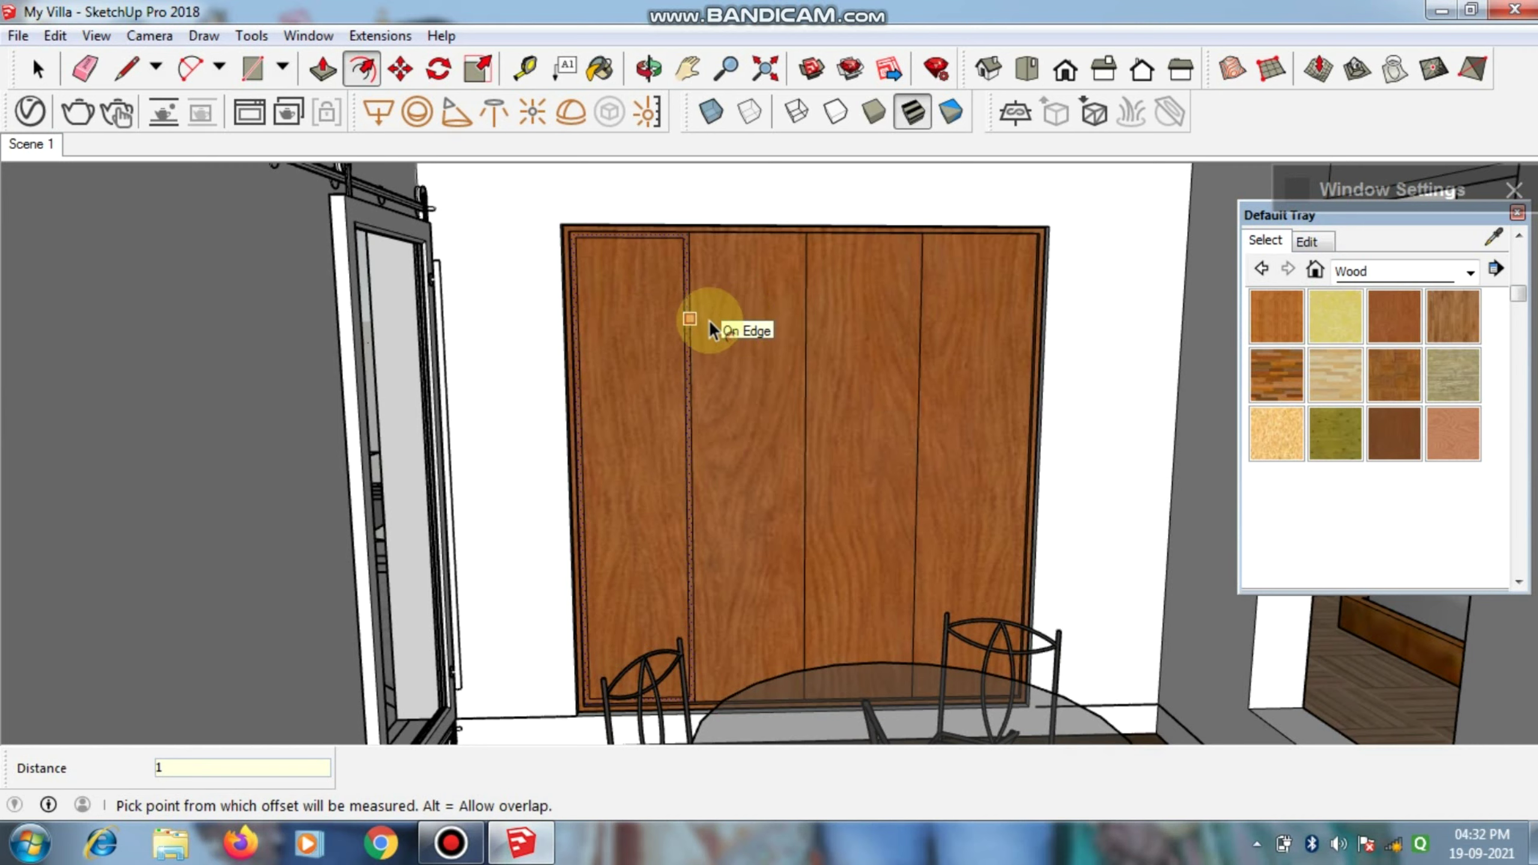
{"action": "key", "text": "space"}
{"action": "left_click", "coordinate": [762, 320]}
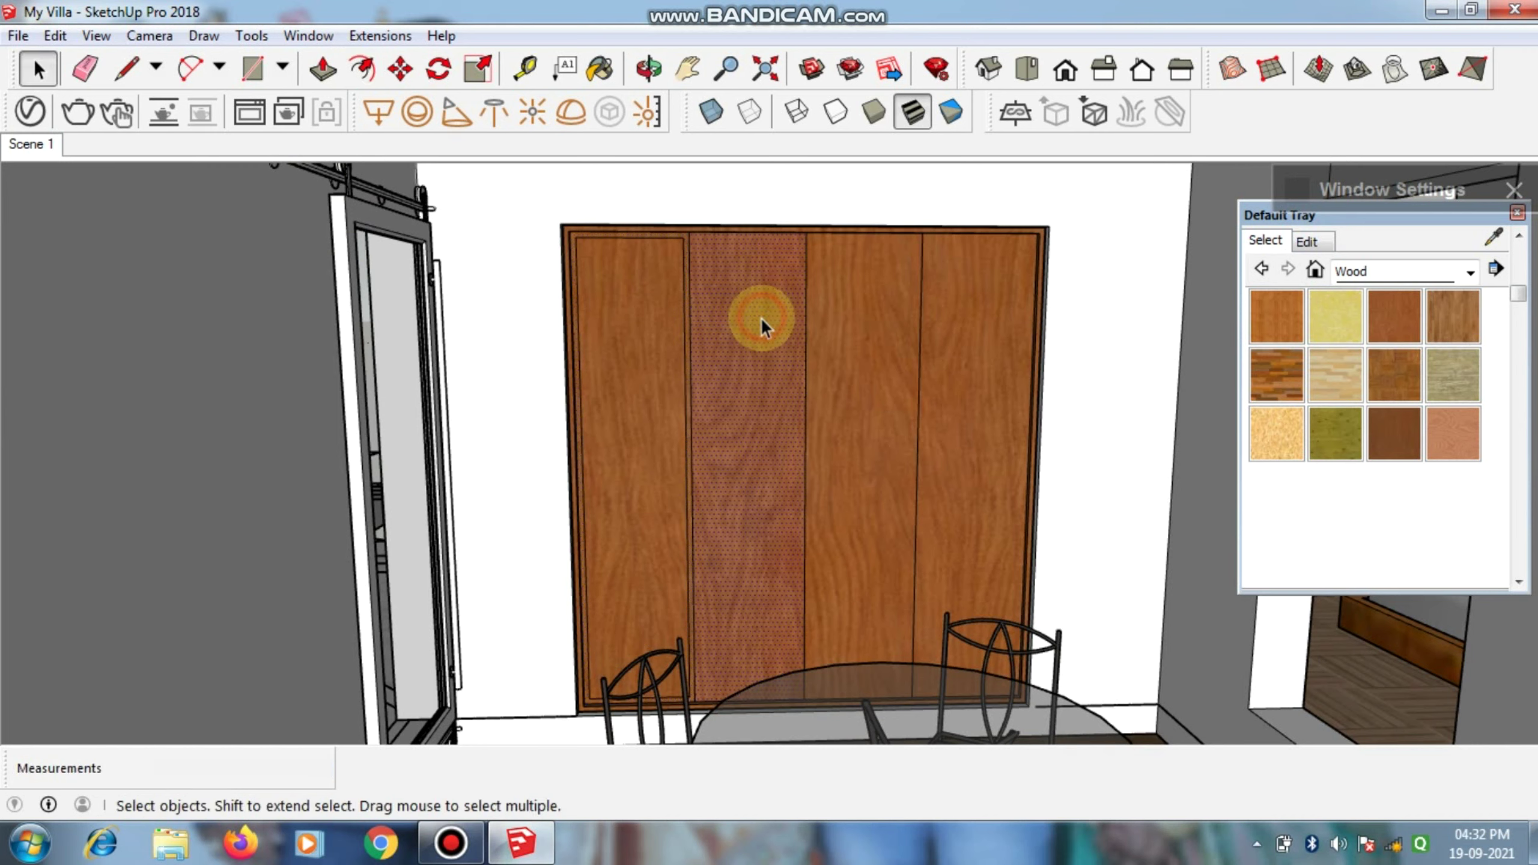
{"action": "left_click", "coordinate": [362, 68]}
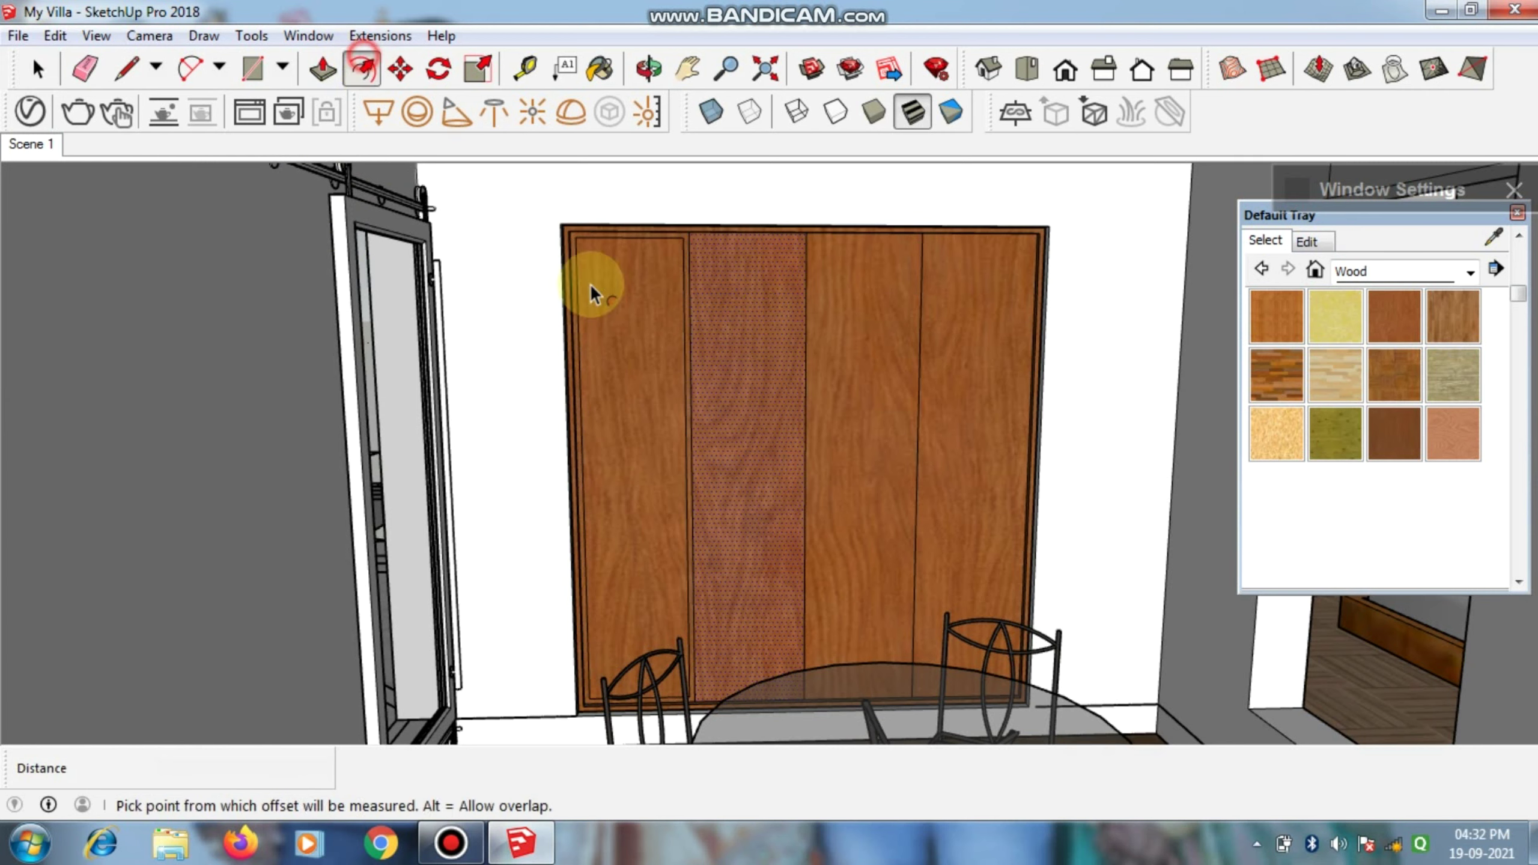
{"action": "left_click", "coordinate": [771, 386]}
{"action": "type", "text": "1"}
{"action": "key", "text": "Return"}
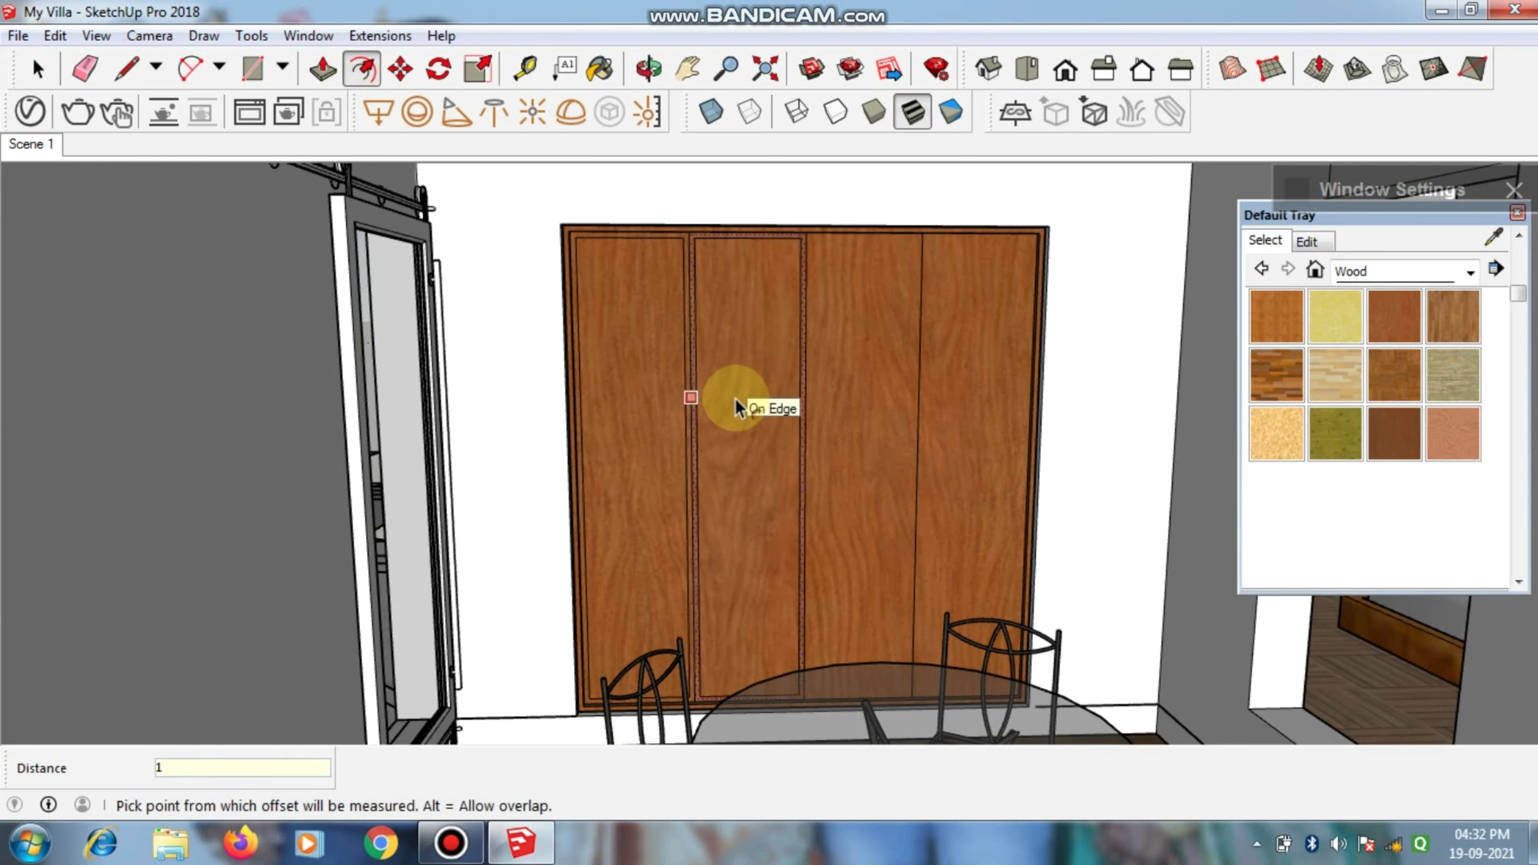
Step: Inset the outlines of the third and rightmost door panels by 1 inch
{"action": "key", "text": "space"}
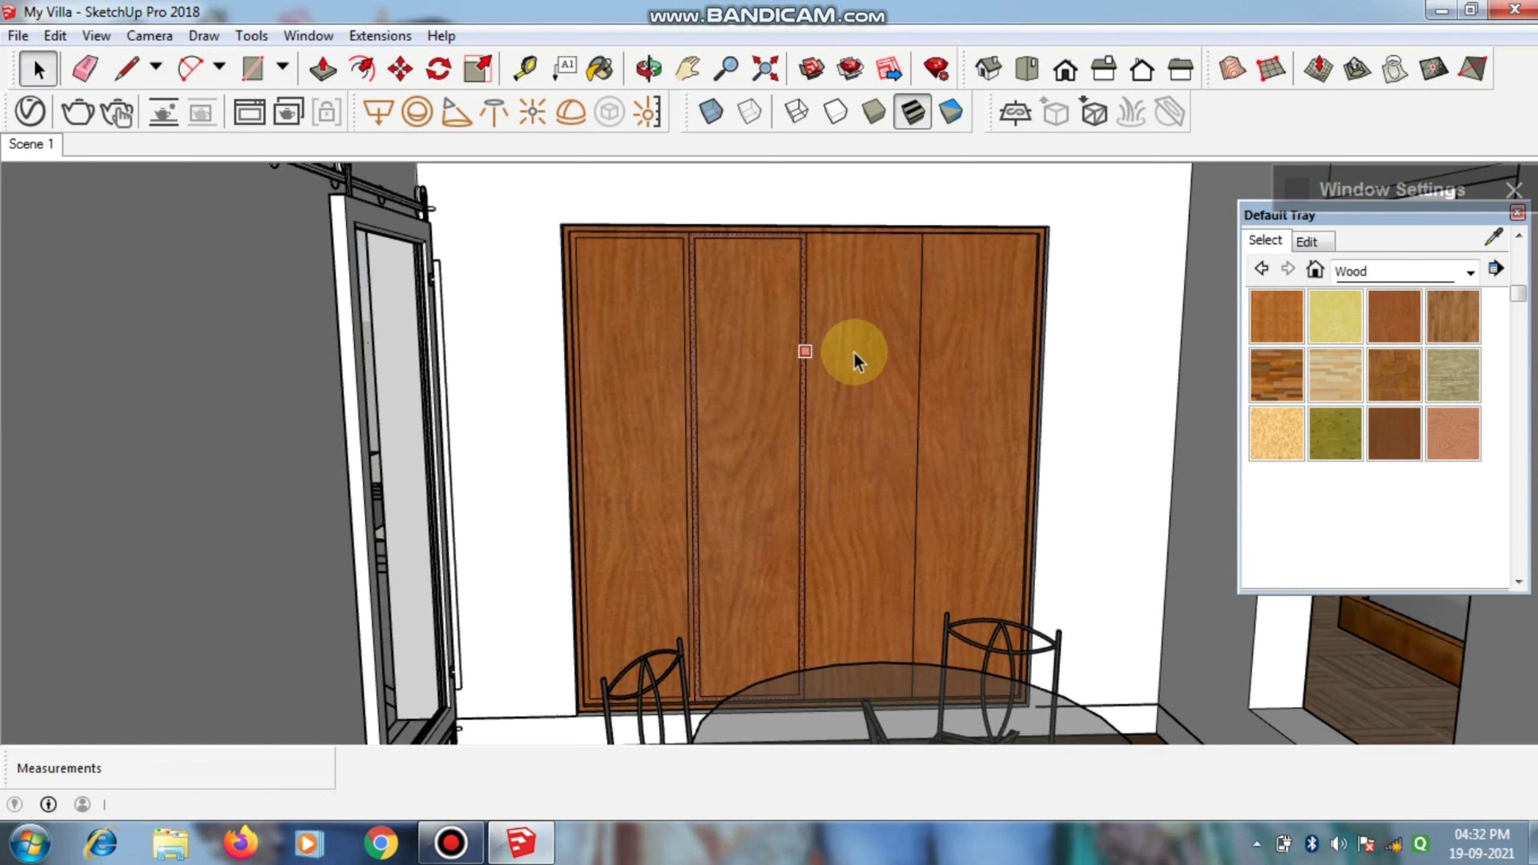
{"action": "left_click", "coordinate": [854, 351]}
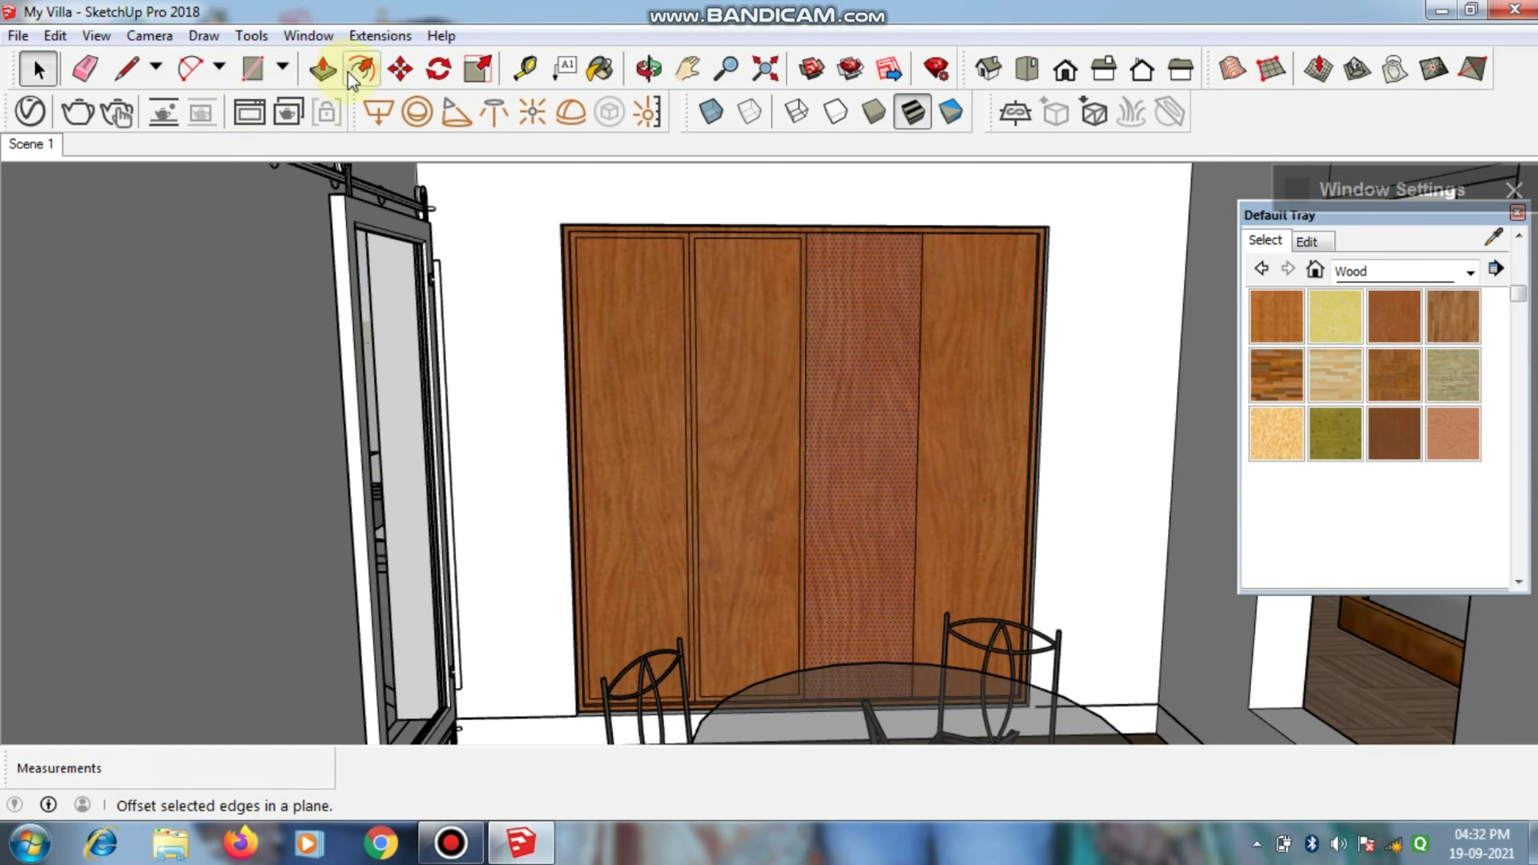
{"action": "left_click", "coordinate": [350, 72]}
{"action": "left_click", "coordinate": [854, 337]}
{"action": "type", "text": "1"}
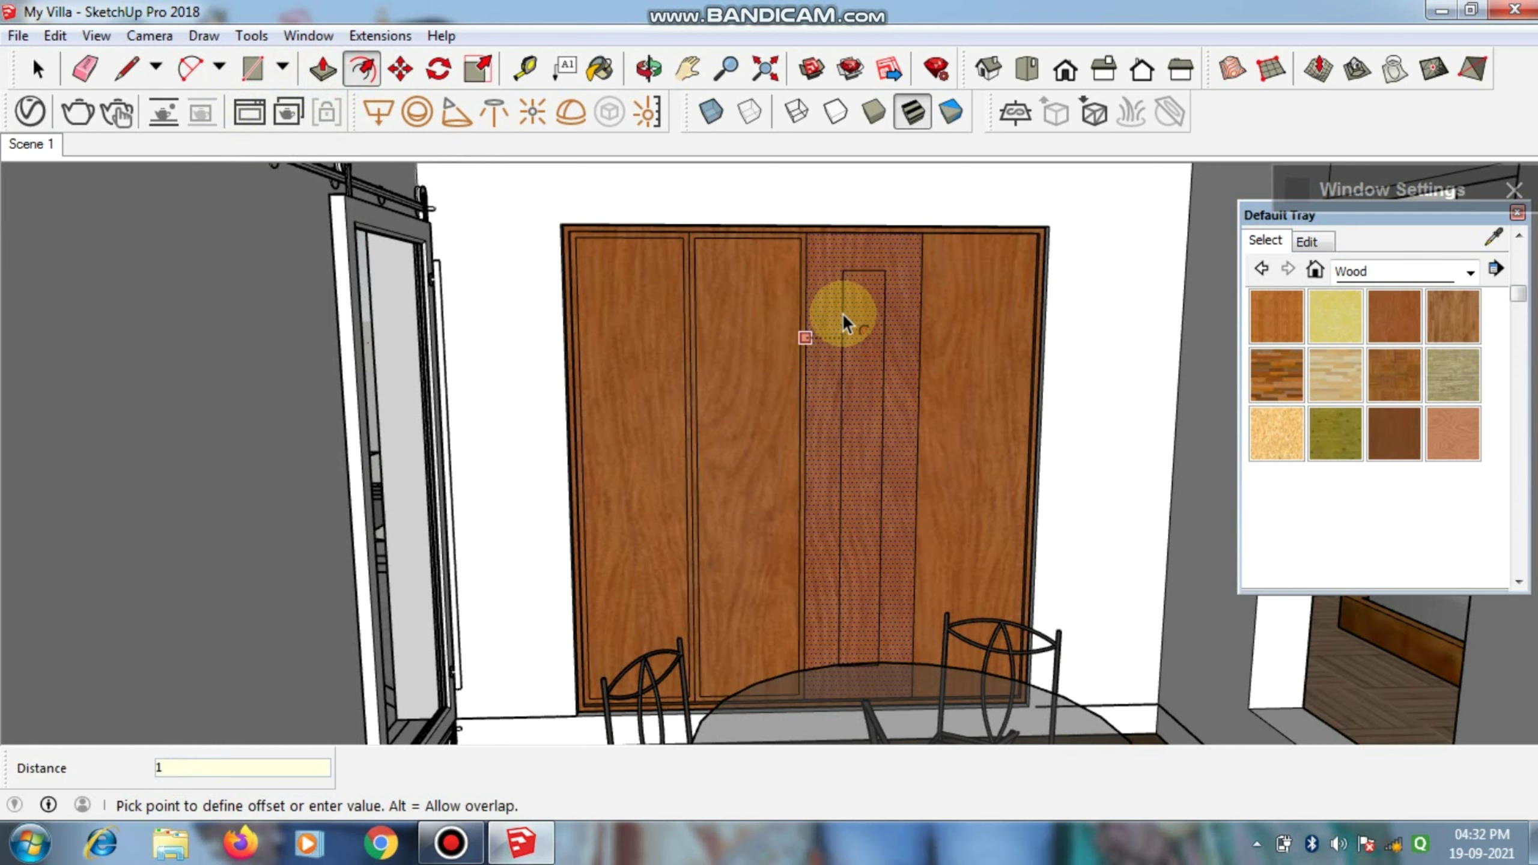
{"action": "key", "text": "Return"}
{"action": "key", "text": "space"}
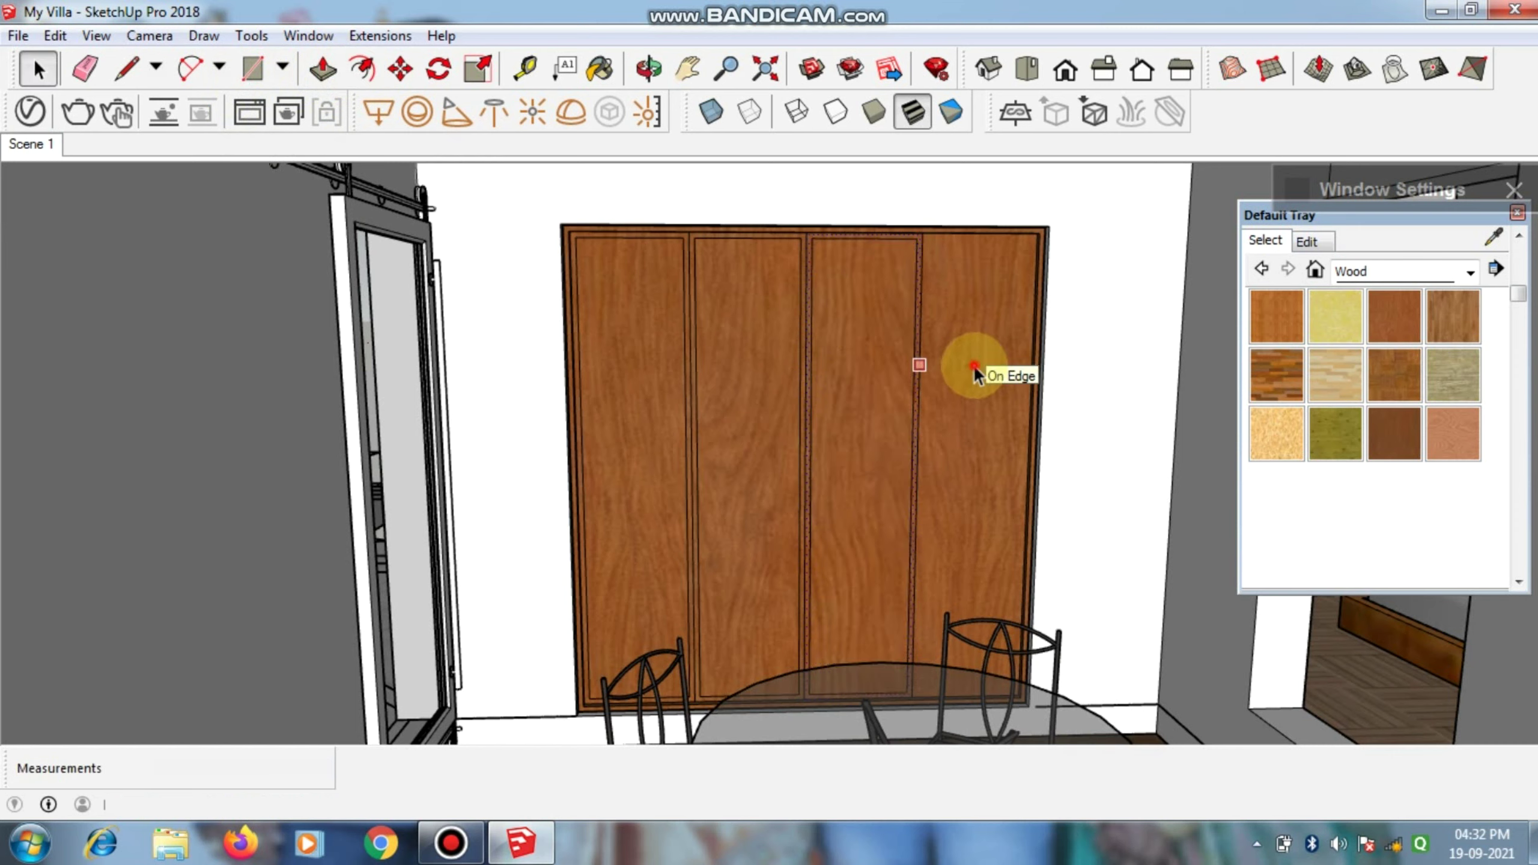
{"action": "left_click", "coordinate": [973, 366]}
{"action": "left_click", "coordinate": [367, 75]}
{"action": "left_click", "coordinate": [966, 371]}
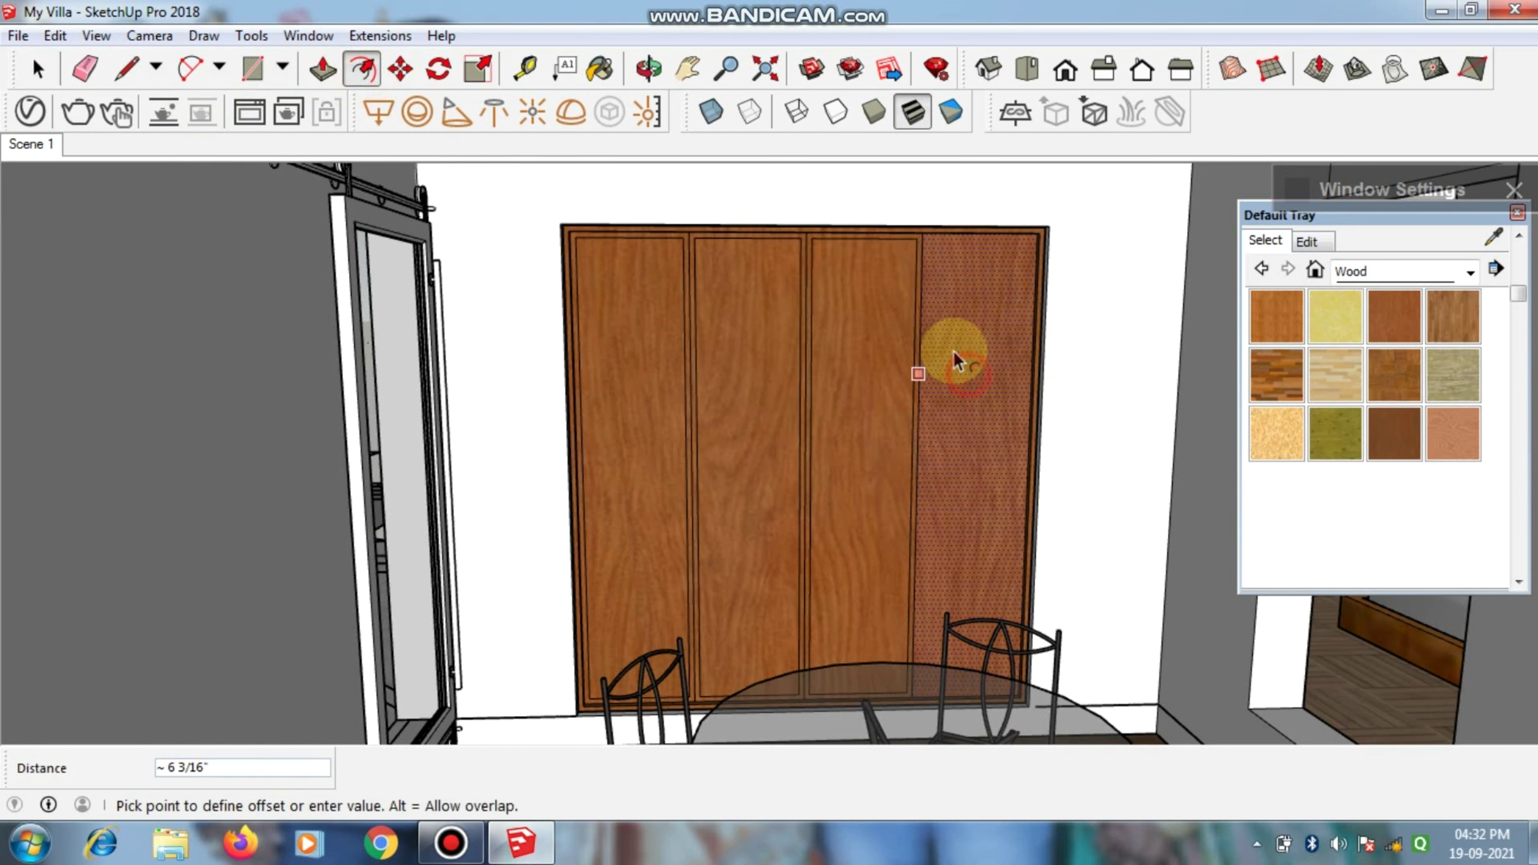
{"action": "type", "text": "1"}
{"action": "key", "text": "Return"}
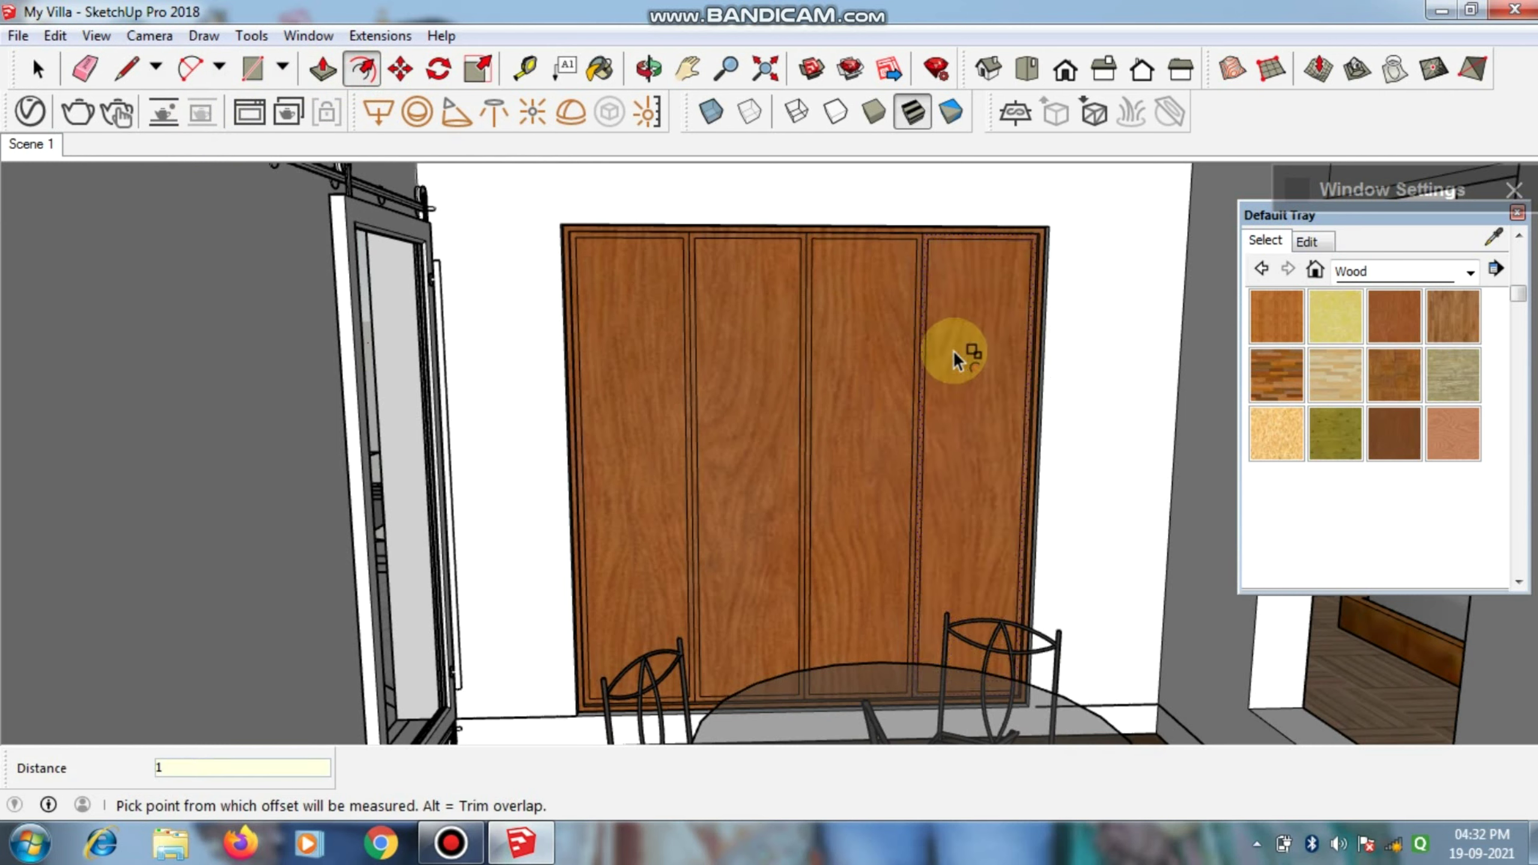
{"action": "key", "text": "space"}
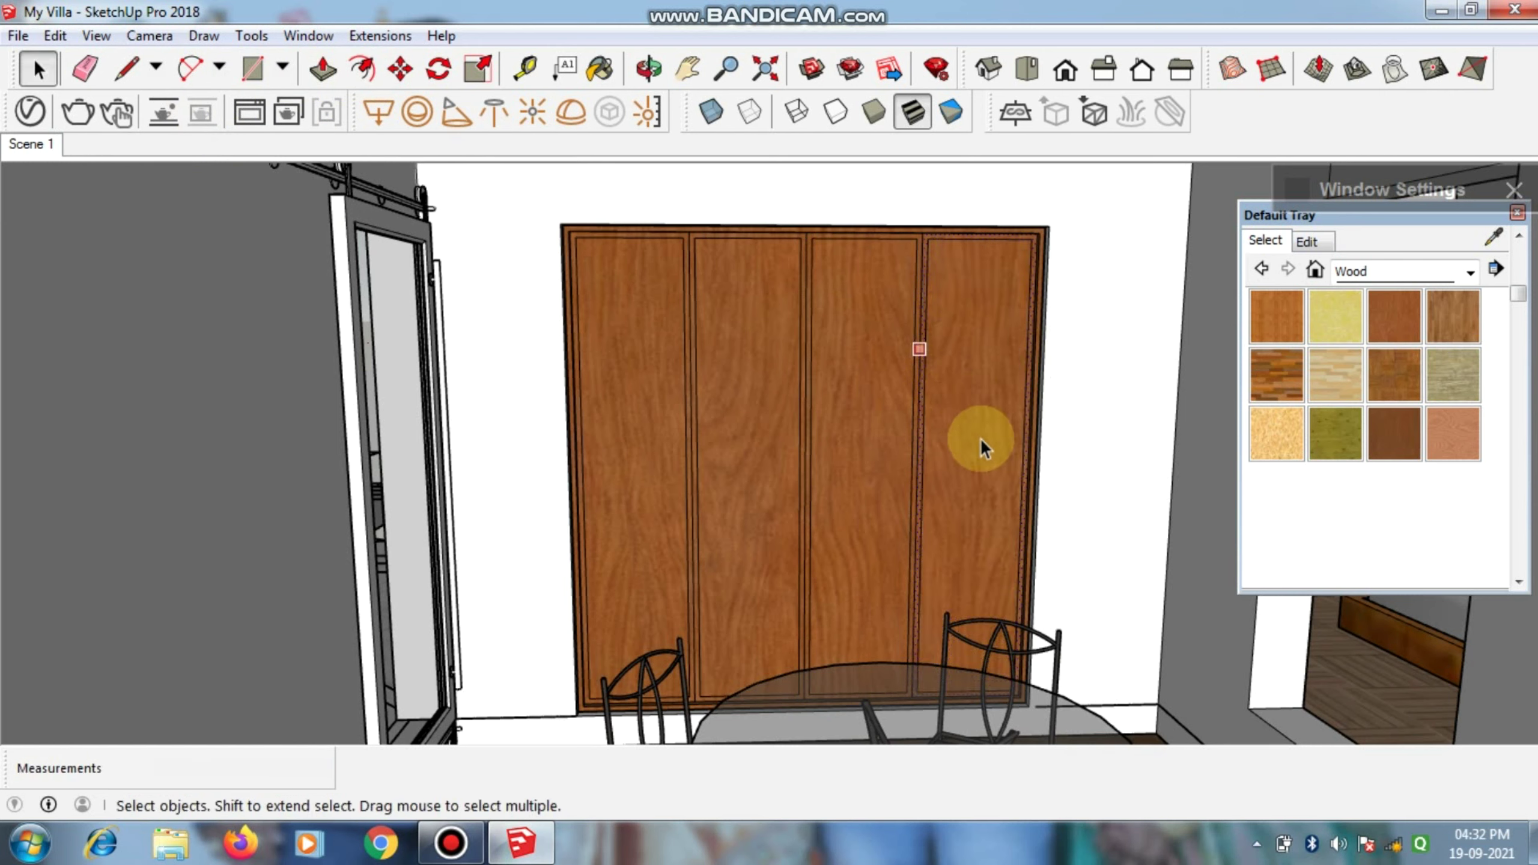
Step: Push the four panels' inner faces through, leaving open 1-inch door frames
{"action": "key", "text": "p"}
{"action": "left_click", "coordinate": [981, 437]}
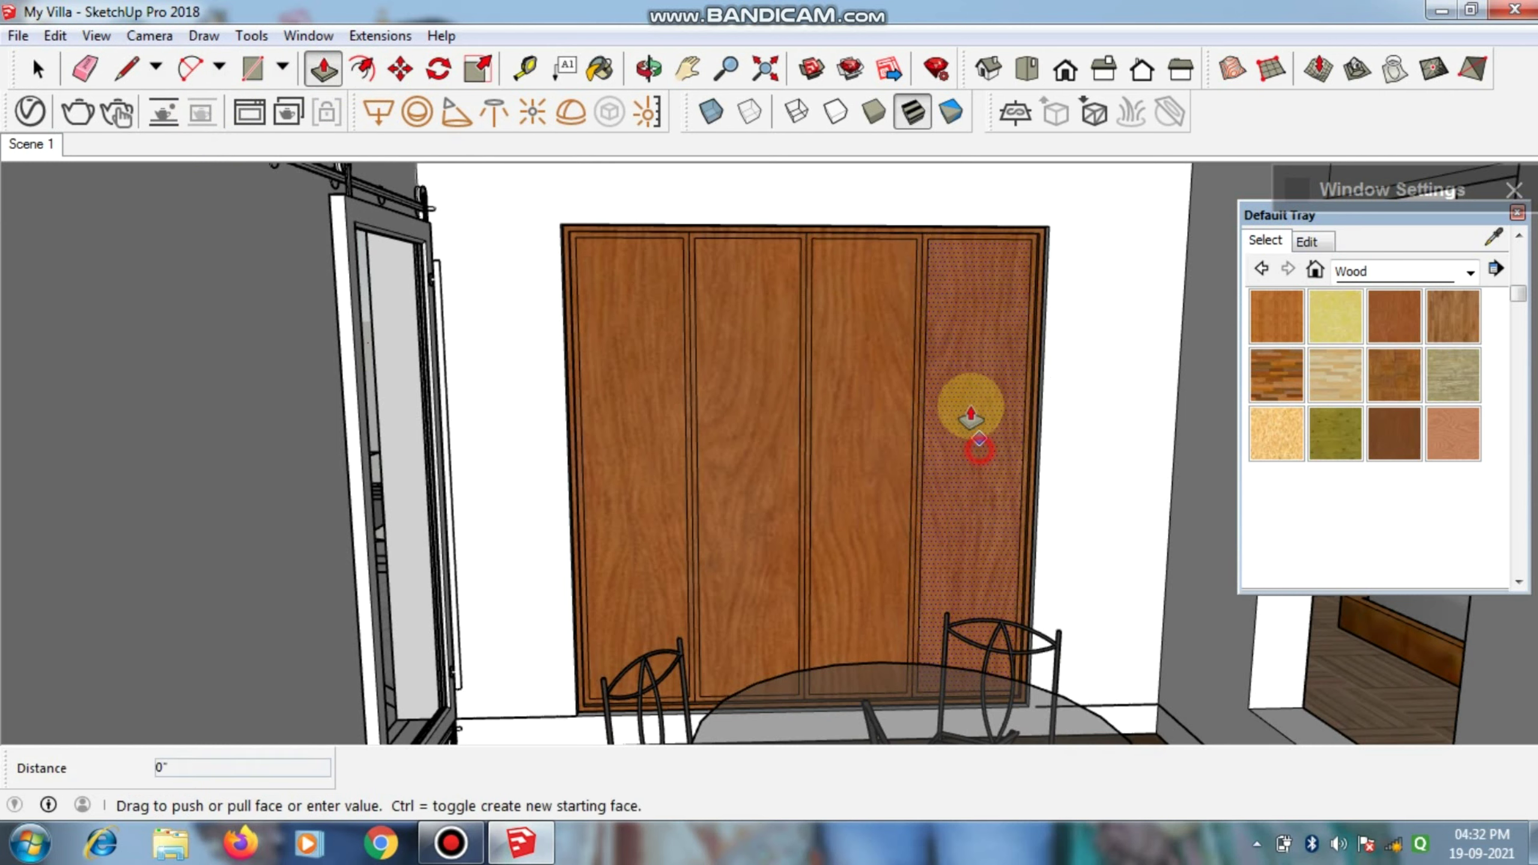
{"action": "left_click", "coordinate": [954, 344]}
{"action": "left_click", "coordinate": [816, 417]}
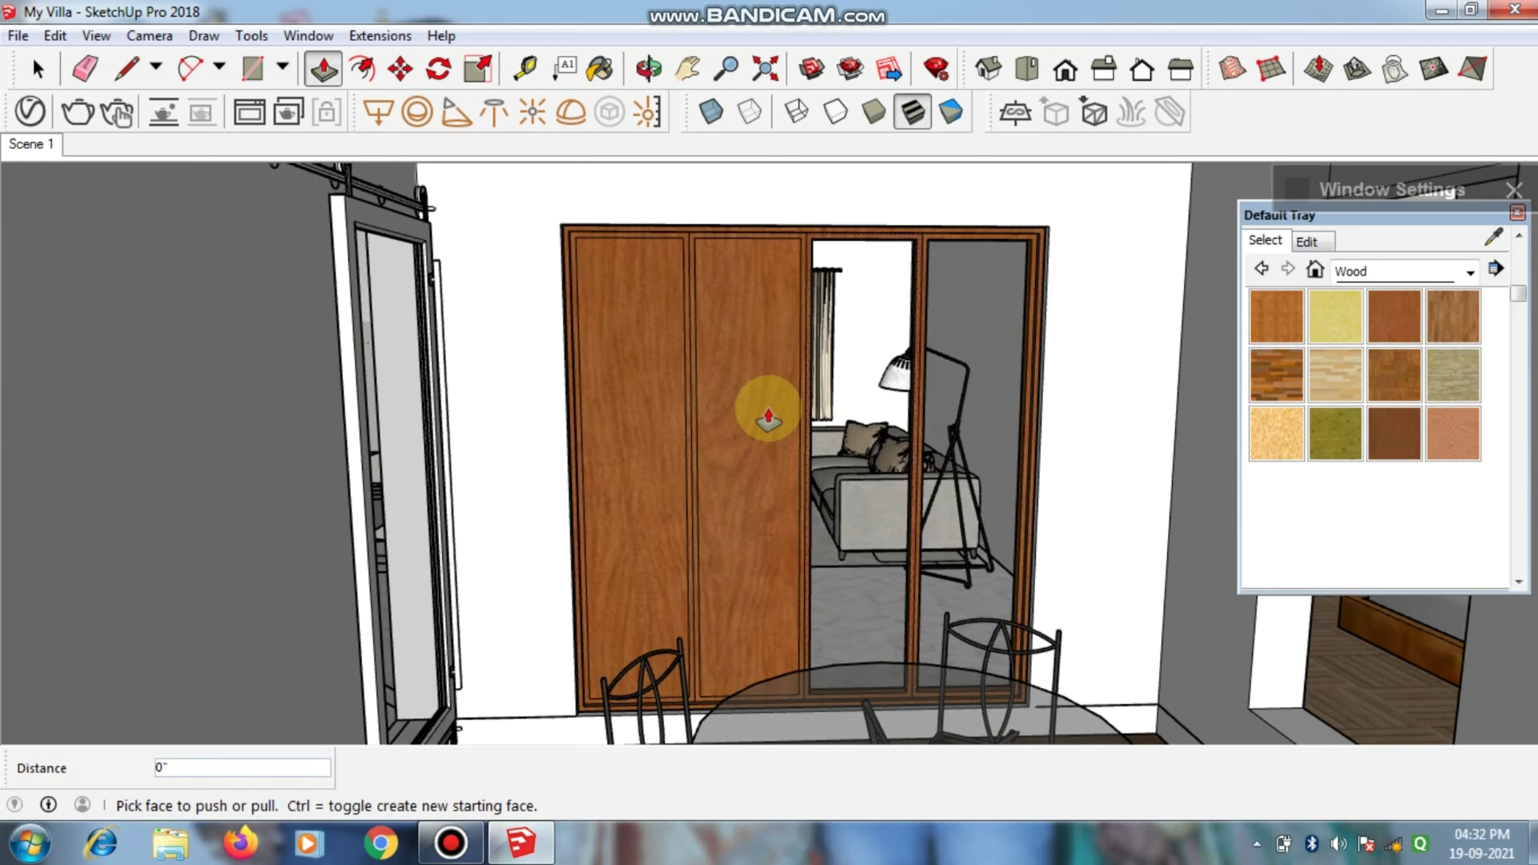
{"action": "double_click", "coordinate": [750, 417]}
{"action": "double_click", "coordinate": [651, 414]}
Step: Orbit and zoom in close along the dining-room door sill
{"action": "scroll", "coordinate": [824, 268], "scroll_direction": "down", "scroll_amount": 5}
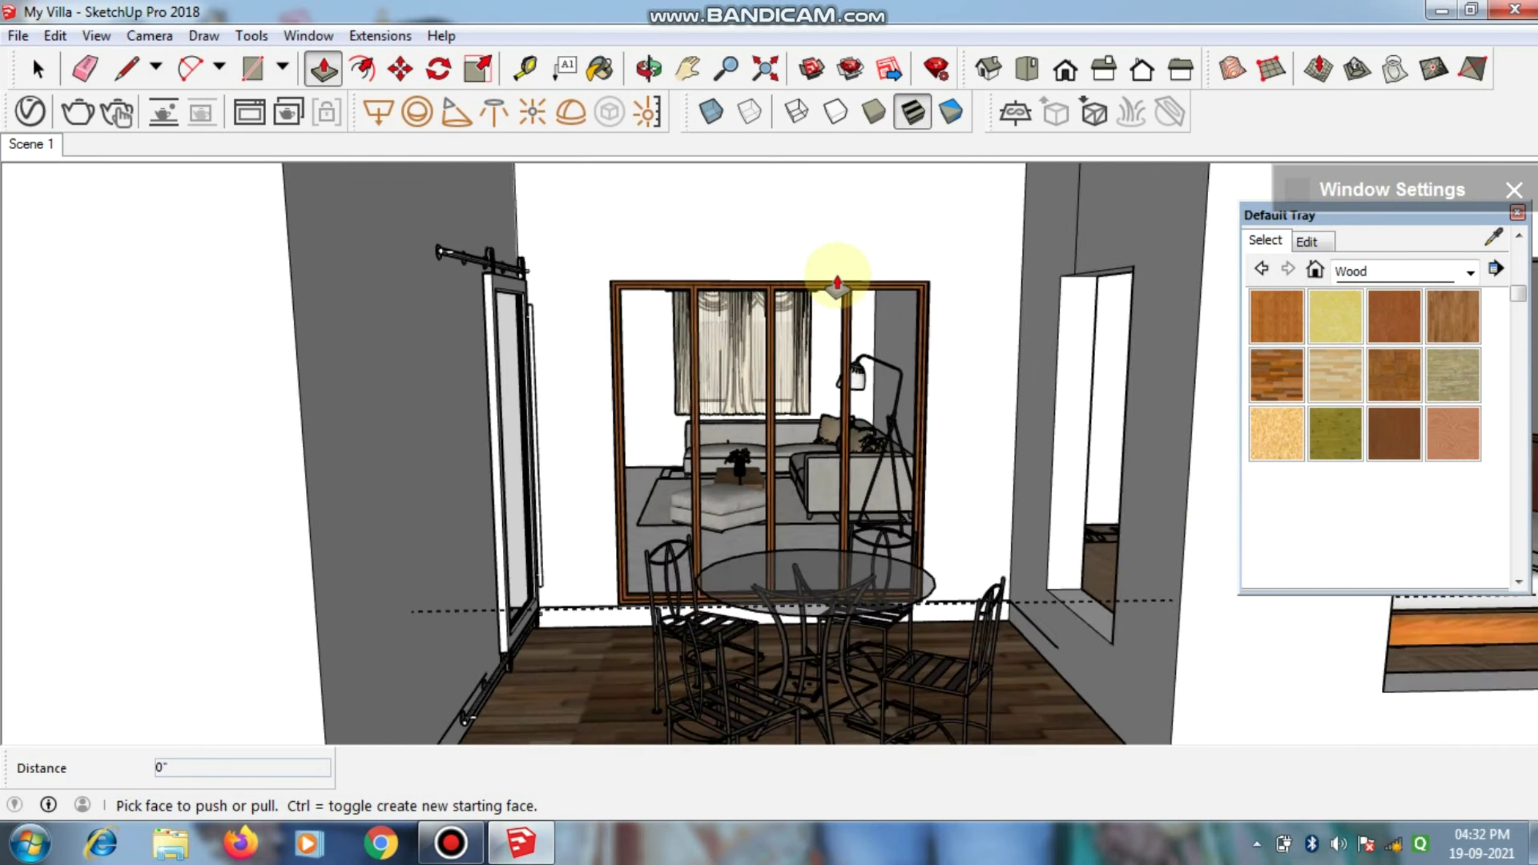
{"action": "mouse_move", "coordinate": [824, 268]}
{"action": "middle_mouse_down"}
{"action": "mouse_move", "coordinate": [789, 250]}
{"action": "mouse_move", "coordinate": [609, 249]}
{"action": "mouse_move", "coordinate": [714, 498]}
{"action": "mouse_move", "coordinate": [711, 550]}
{"action": "middle_mouse_up"}
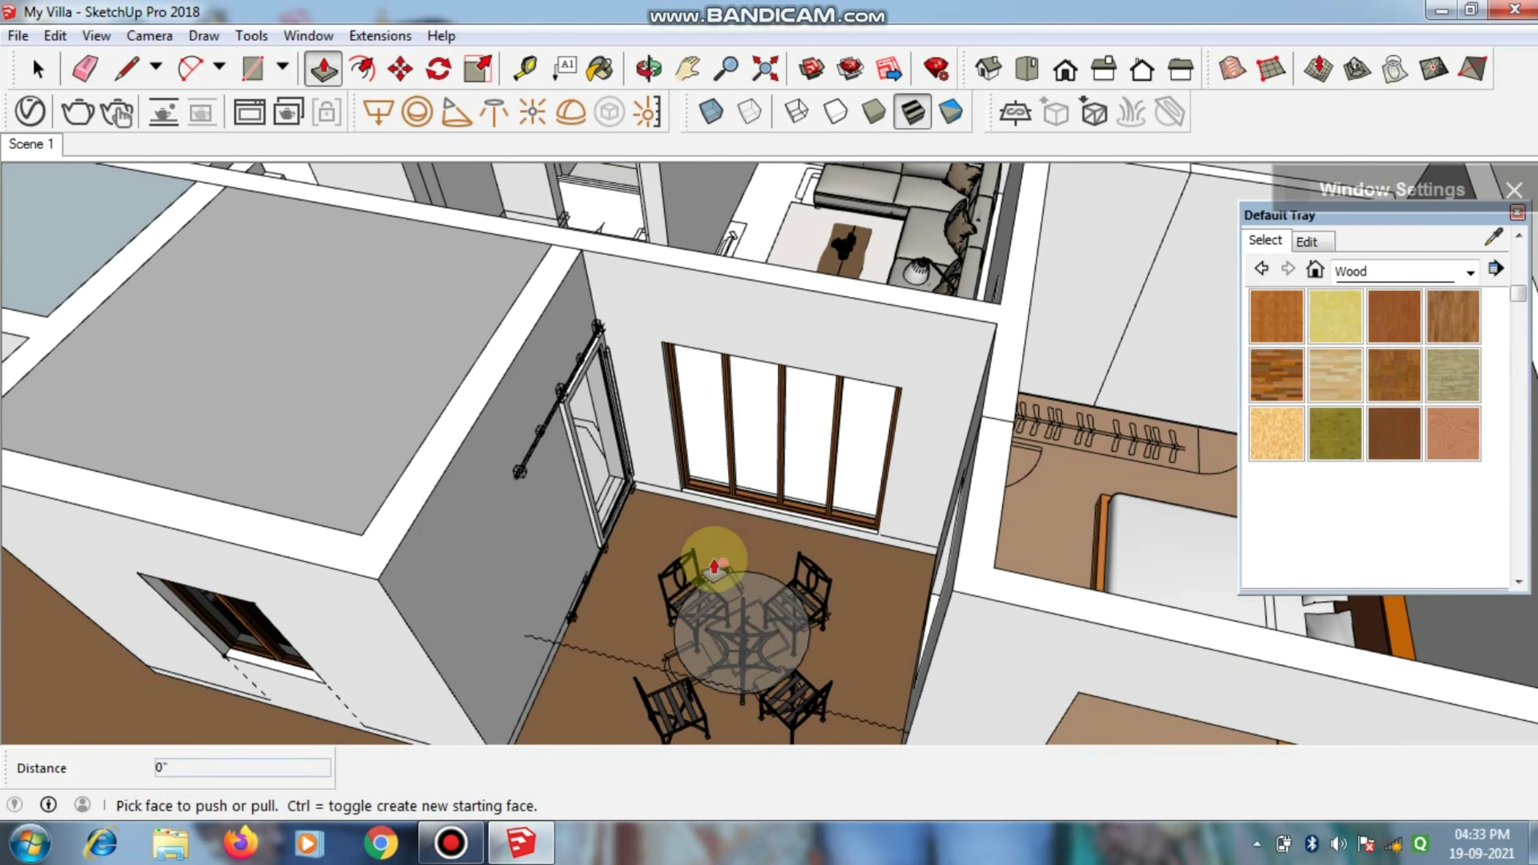
{"action": "key", "text": "space"}
{"action": "scroll", "coordinate": [677, 505], "scroll_direction": "up", "scroll_amount": 3}
{"action": "scroll", "coordinate": [678, 504], "scroll_direction": "up", "scroll_amount": 3}
{"action": "scroll", "coordinate": [695, 501], "scroll_direction": "up", "scroll_amount": 2}
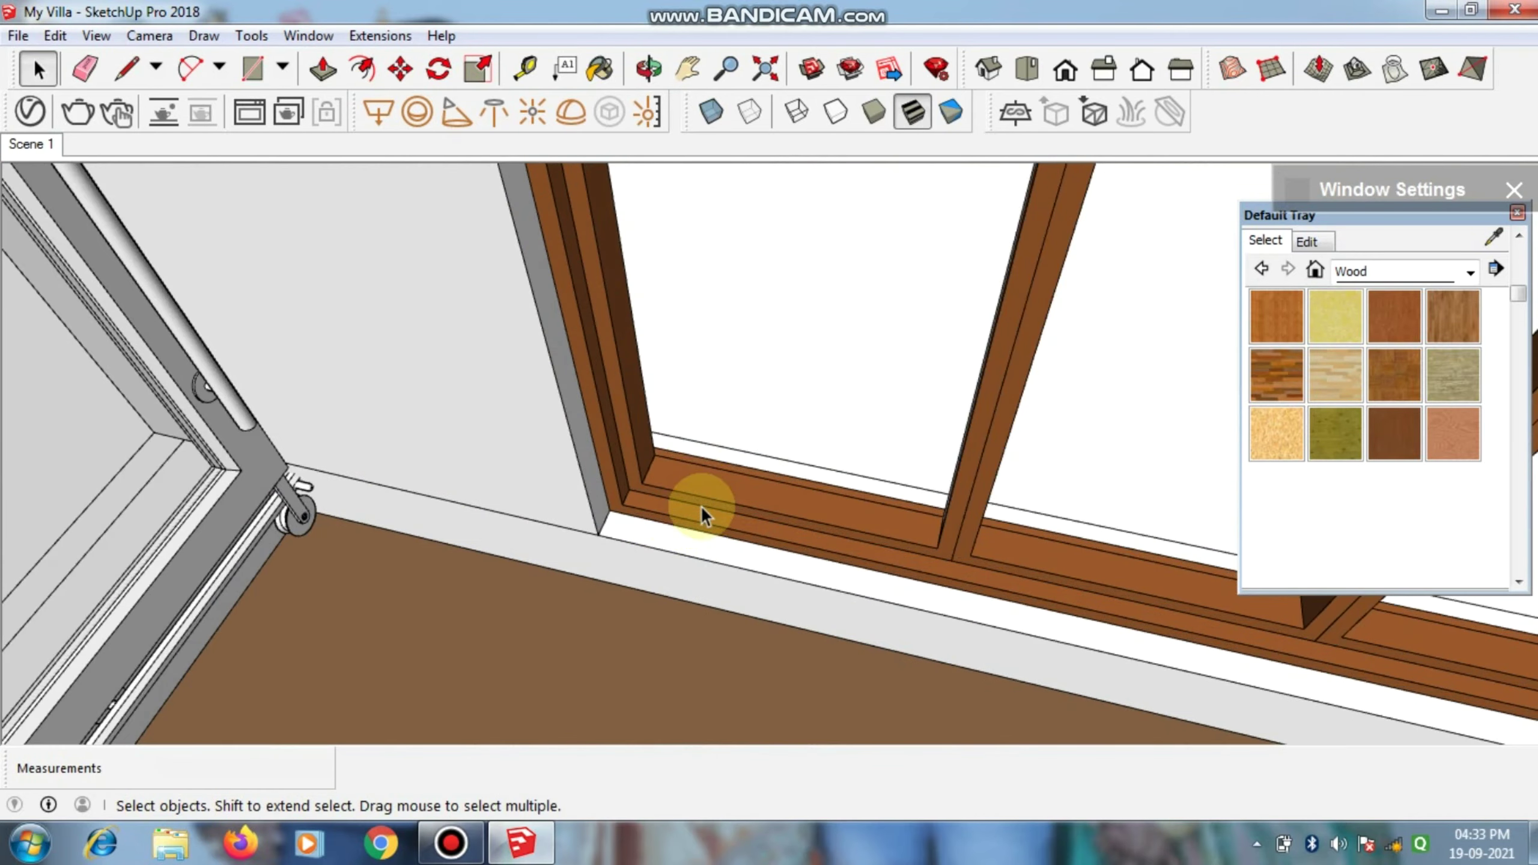
{"action": "scroll", "coordinate": [701, 505], "scroll_direction": "up", "scroll_amount": 1}
{"action": "mouse_move", "coordinate": [701, 502]}
{"action": "middle_mouse_down"}
{"action": "mouse_move", "coordinate": [762, 282]}
{"action": "mouse_move", "coordinate": [704, 422]}
{"action": "mouse_move", "coordinate": [691, 604]}
{"action": "mouse_move", "coordinate": [628, 446]}
{"action": "middle_mouse_up"}
{"action": "scroll", "coordinate": [630, 452], "scroll_direction": "up", "scroll_amount": 2}
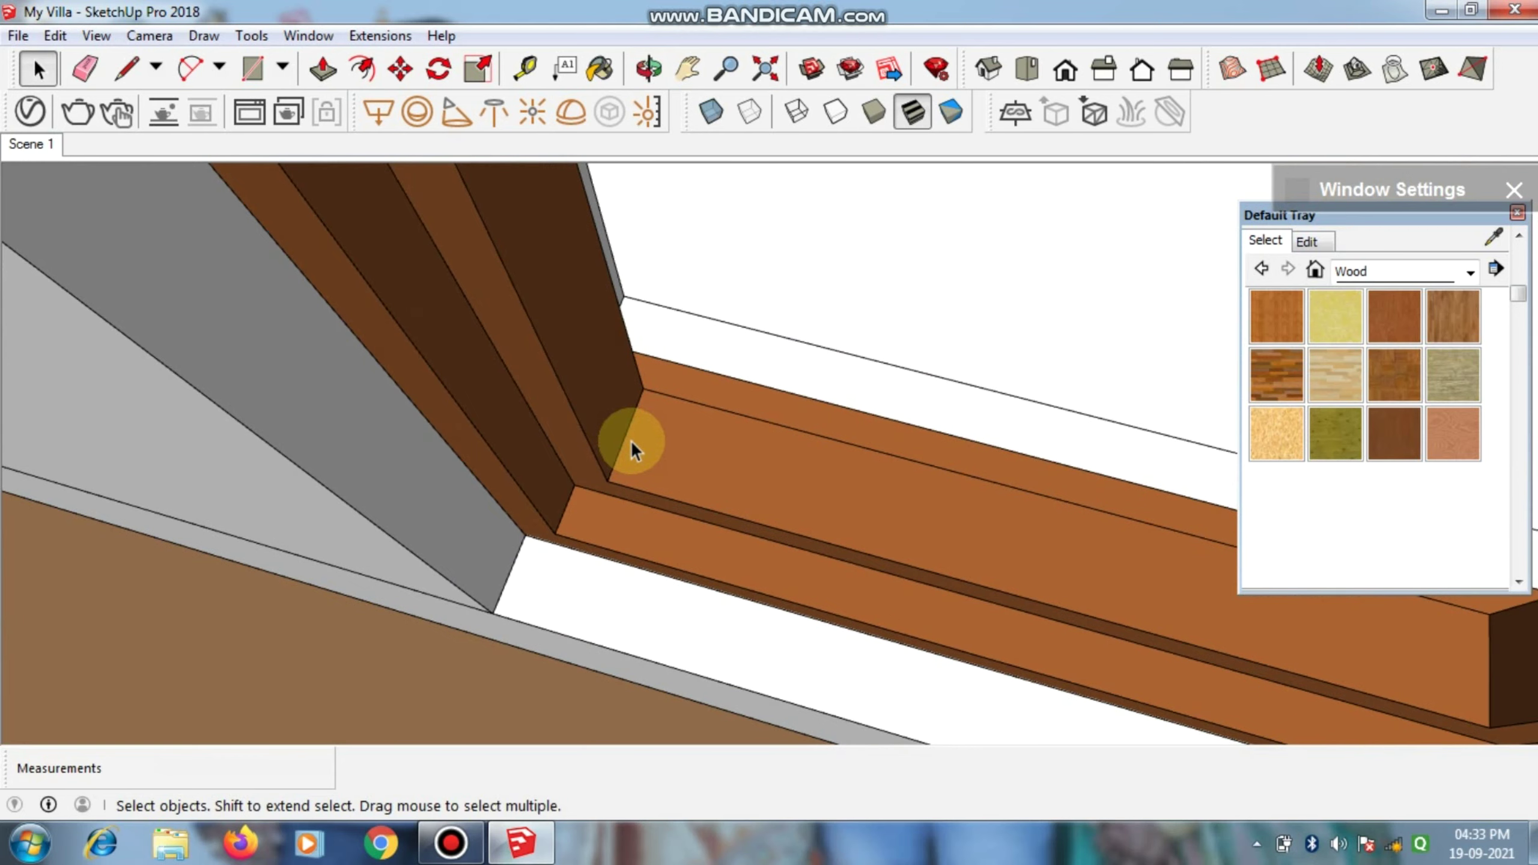
Step: Draw a rectangular strip along the door sill
{"action": "key", "text": "r"}
{"action": "mouse_move", "coordinate": [633, 415]}
{"action": "middle_mouse_down"}
{"action": "mouse_move", "coordinate": [887, 471]}
{"action": "mouse_move", "coordinate": [1108, 436]}
{"action": "middle_mouse_up"}
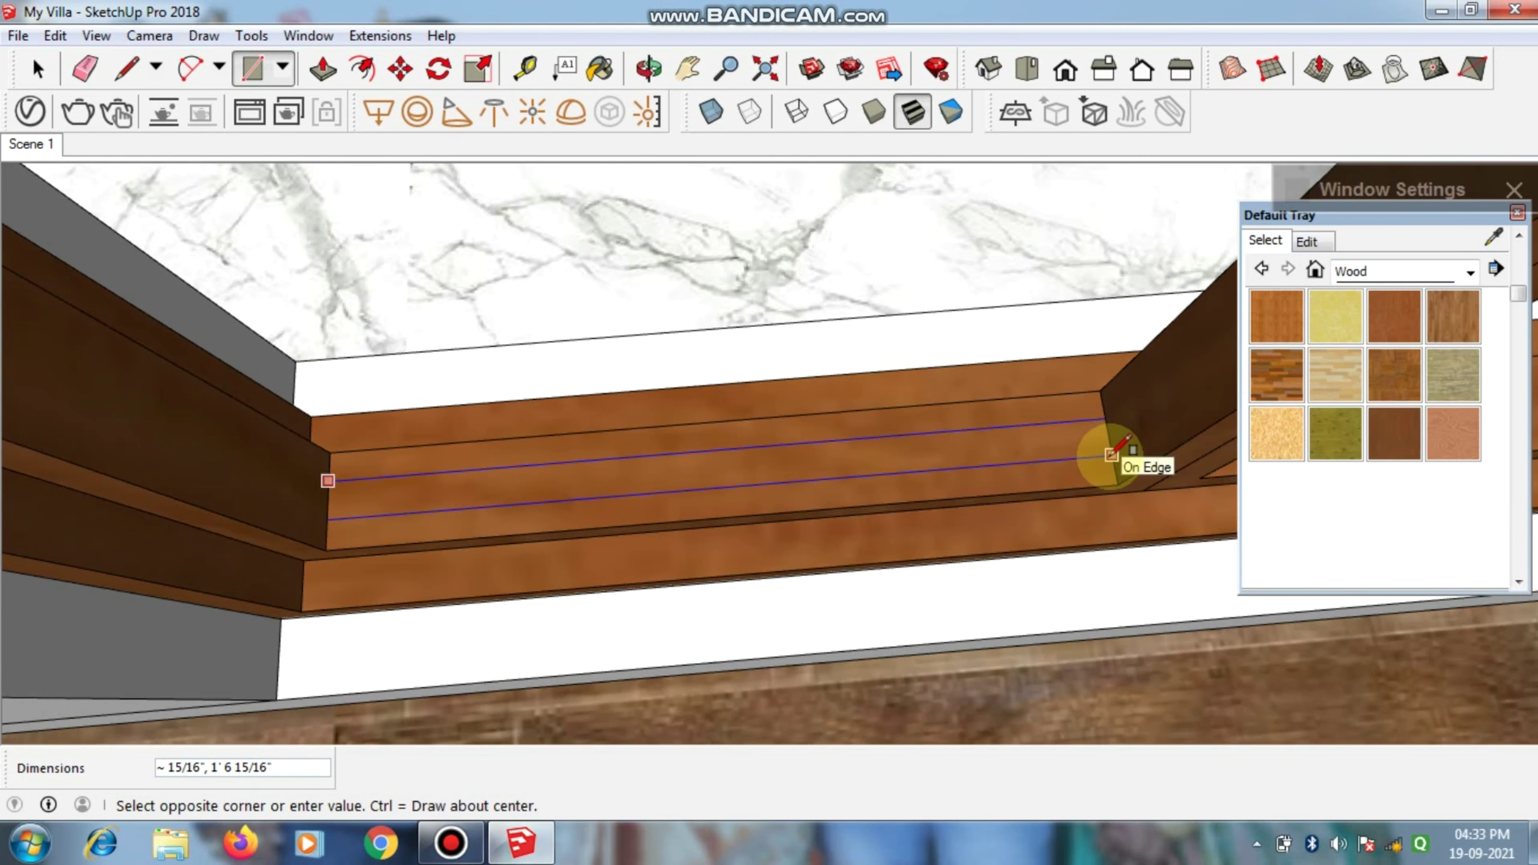
{"action": "left_click", "coordinate": [1103, 452]}
{"action": "key", "text": "space"}
{"action": "left_click", "coordinate": [997, 438]}
Step: Make the sill strip and its edges a group and enter it for editing
{"action": "right_click", "coordinate": [995, 439]}
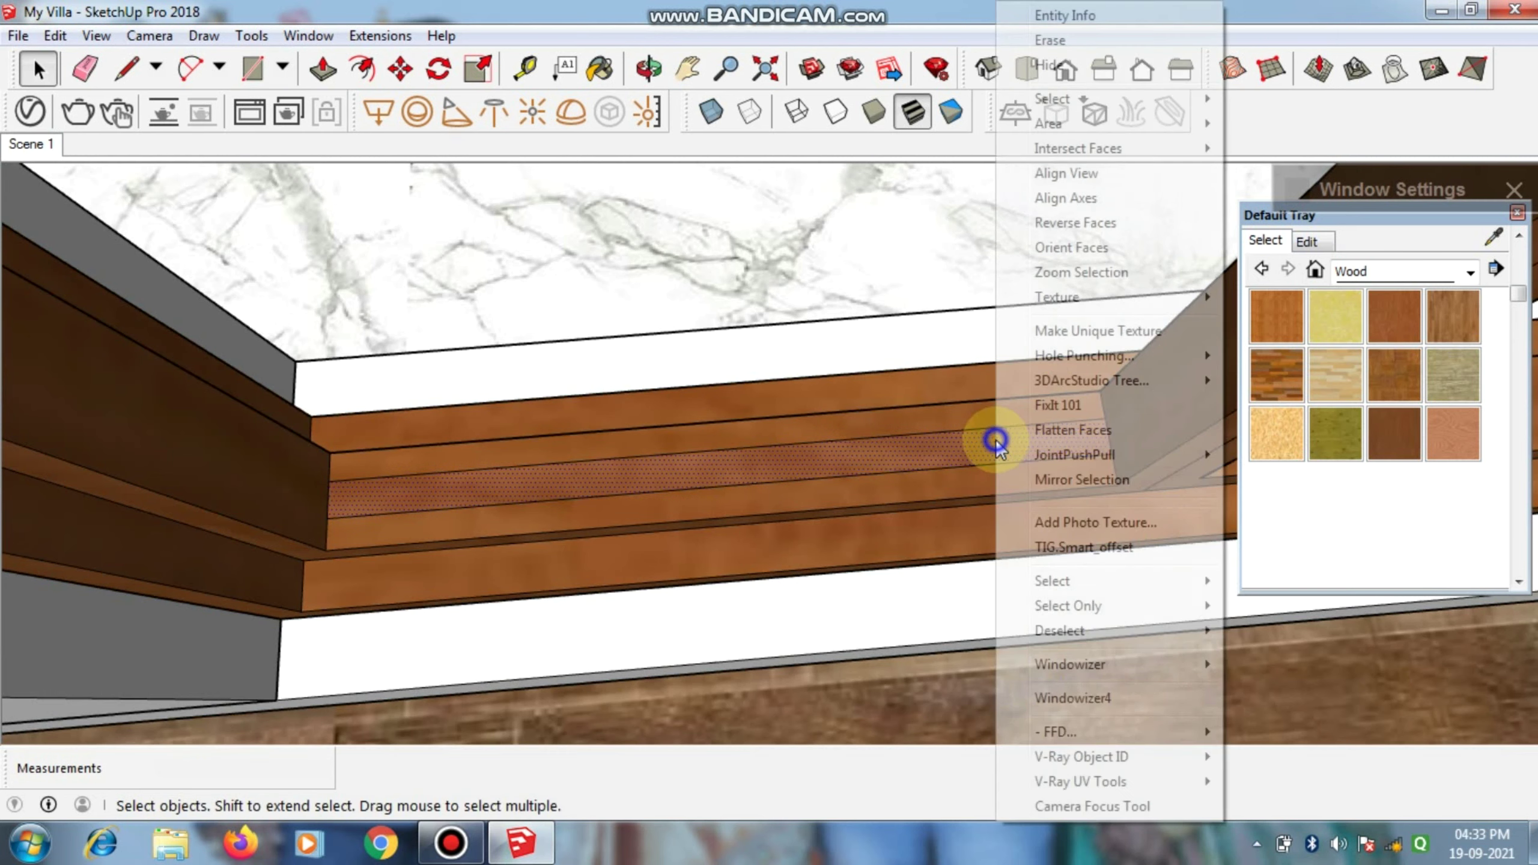
{"action": "left_click", "coordinate": [895, 470]}
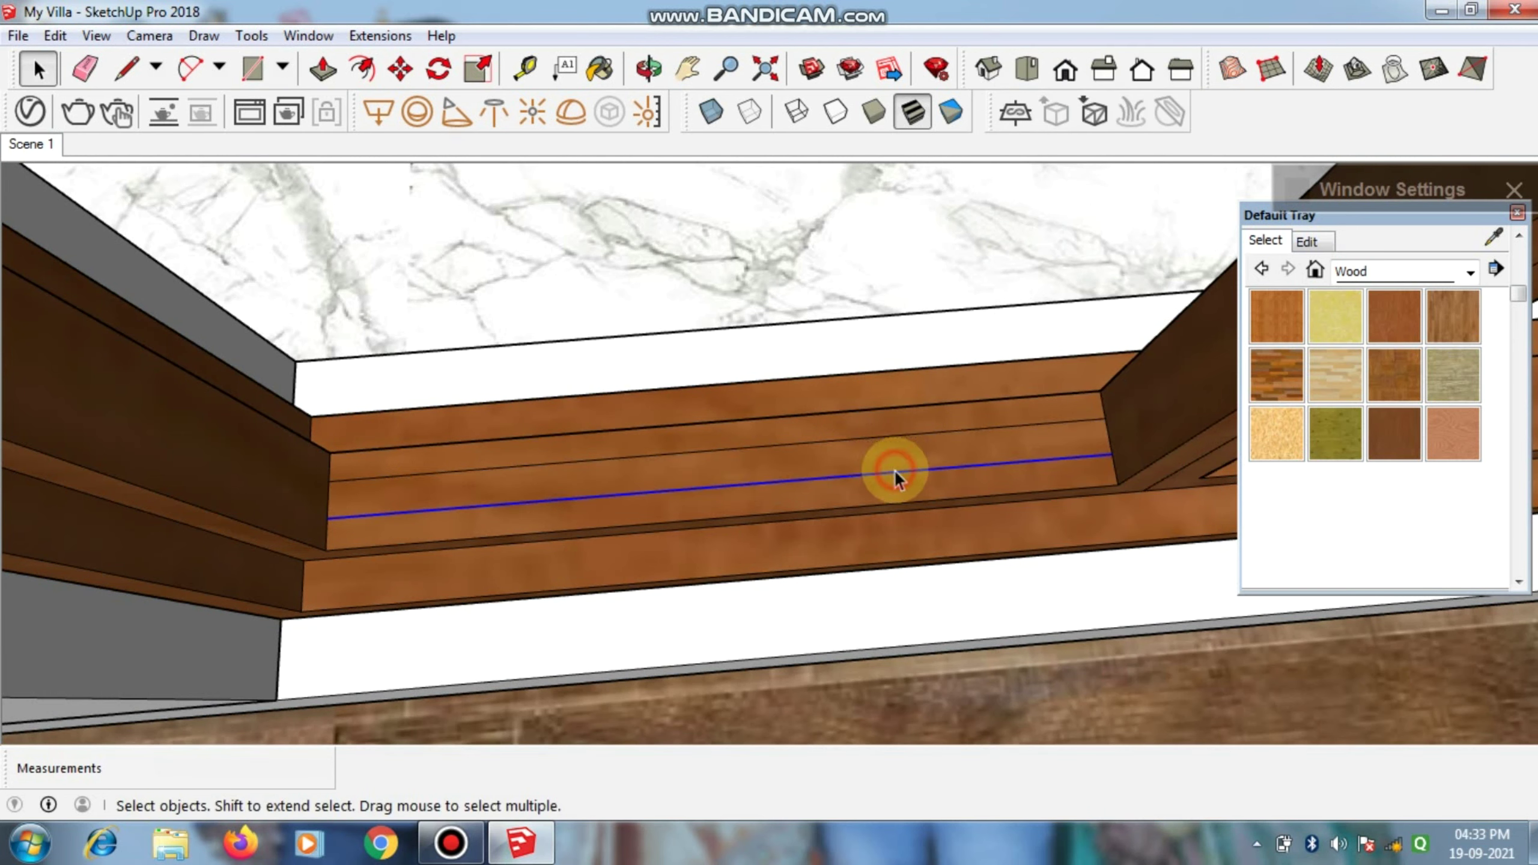
{"action": "double_click", "coordinate": [894, 469]}
{"action": "right_click", "coordinate": [894, 454]}
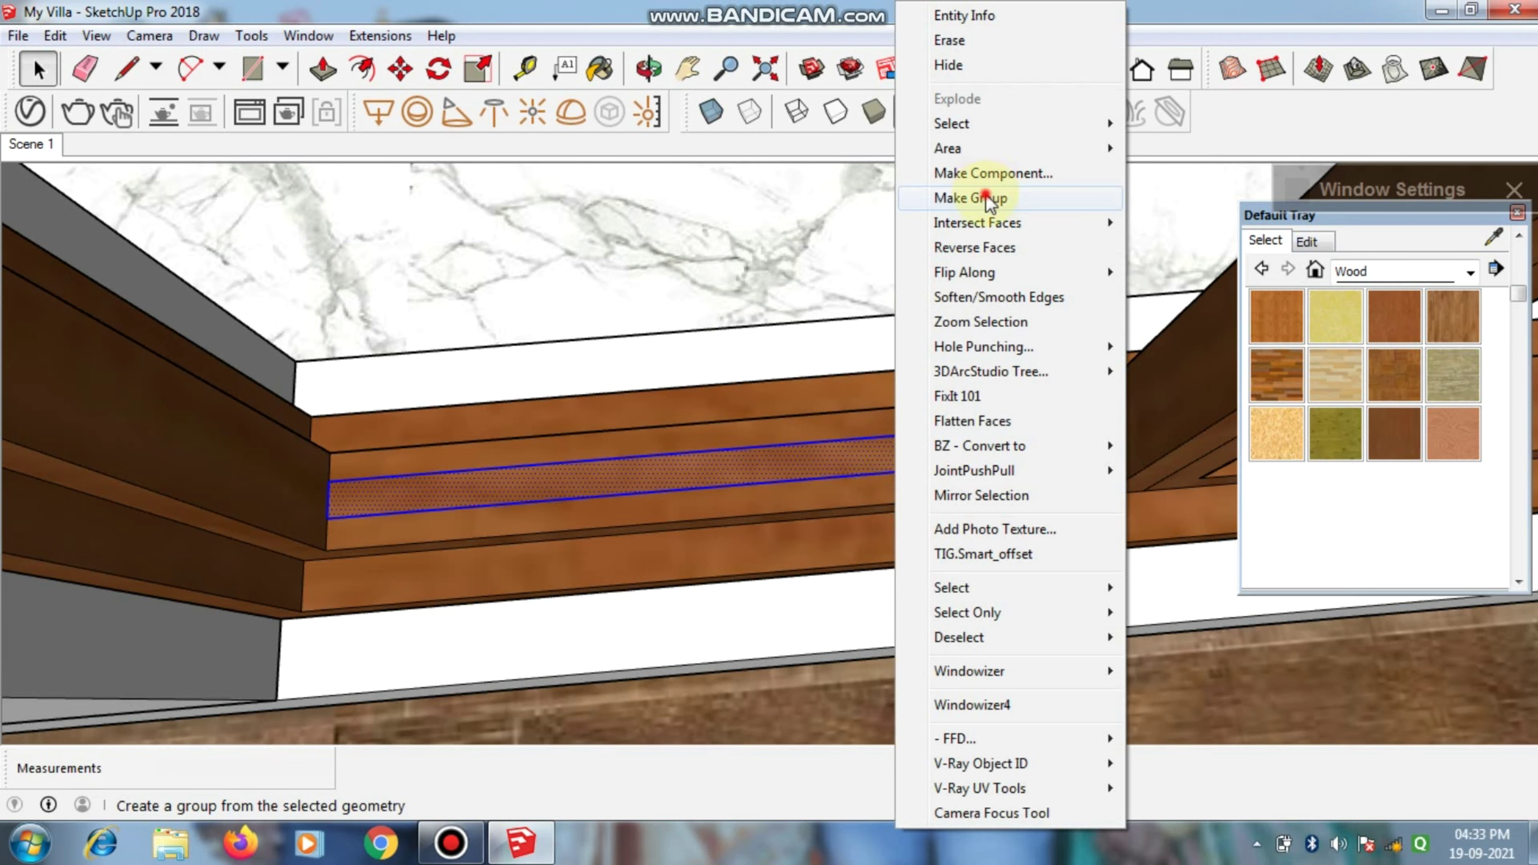
{"action": "left_click", "coordinate": [987, 200]}
{"action": "scroll", "coordinate": [969, 445], "scroll_direction": "down", "scroll_amount": 1}
{"action": "right_click", "coordinate": [964, 448]}
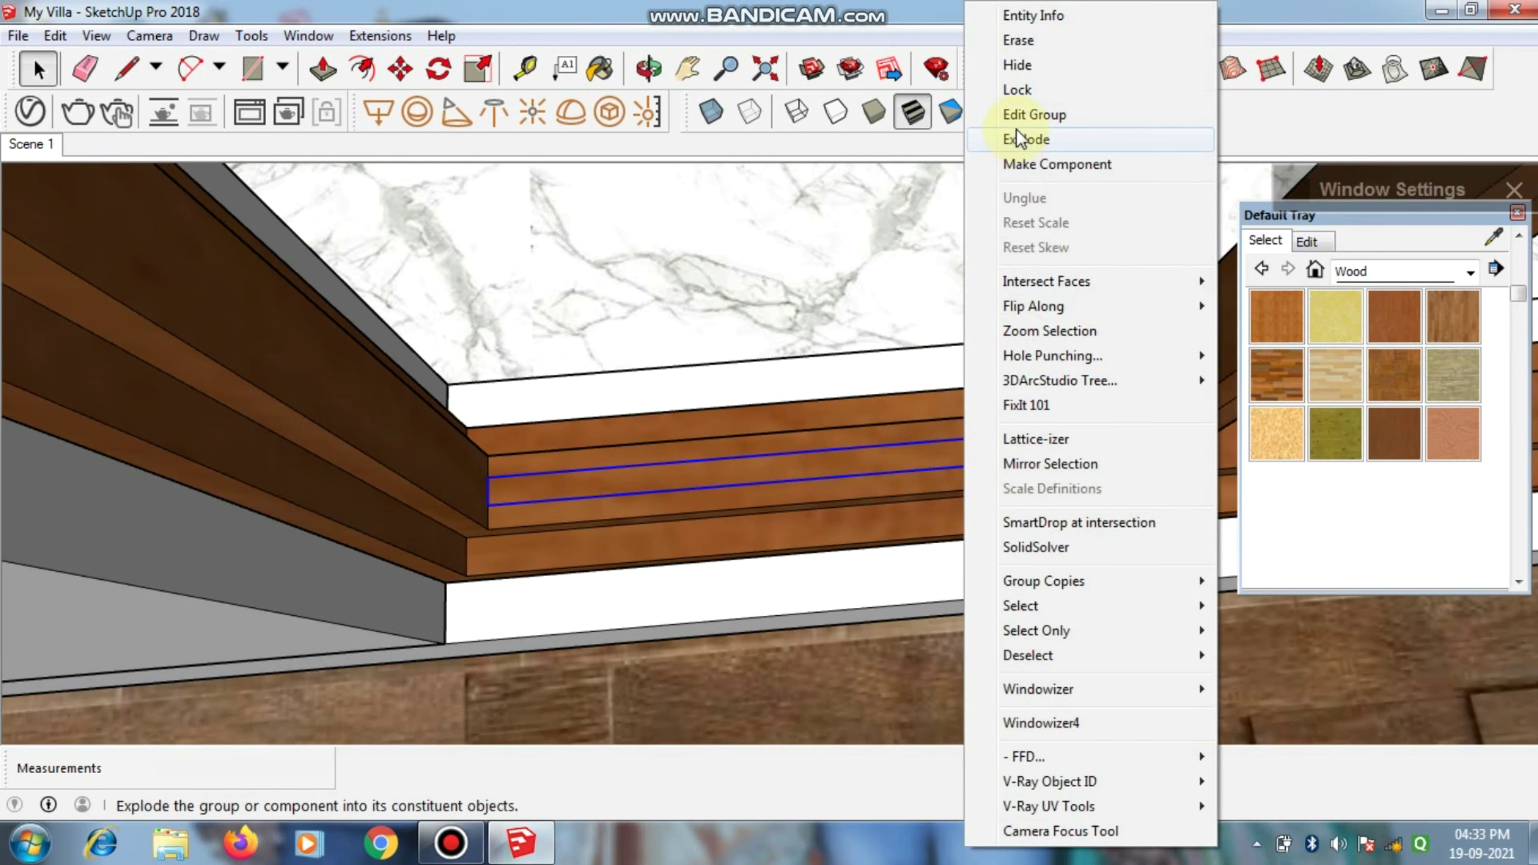
{"action": "left_click", "coordinate": [1033, 139]}
Step: Paint the strip Translucent Glass Safety from Glass and Mirrors and raise it 5 1/4 inches
{"action": "scroll", "coordinate": [1015, 409], "scroll_direction": "up", "scroll_amount": 3}
{"action": "scroll", "coordinate": [994, 439], "scroll_direction": "up", "scroll_amount": 2}
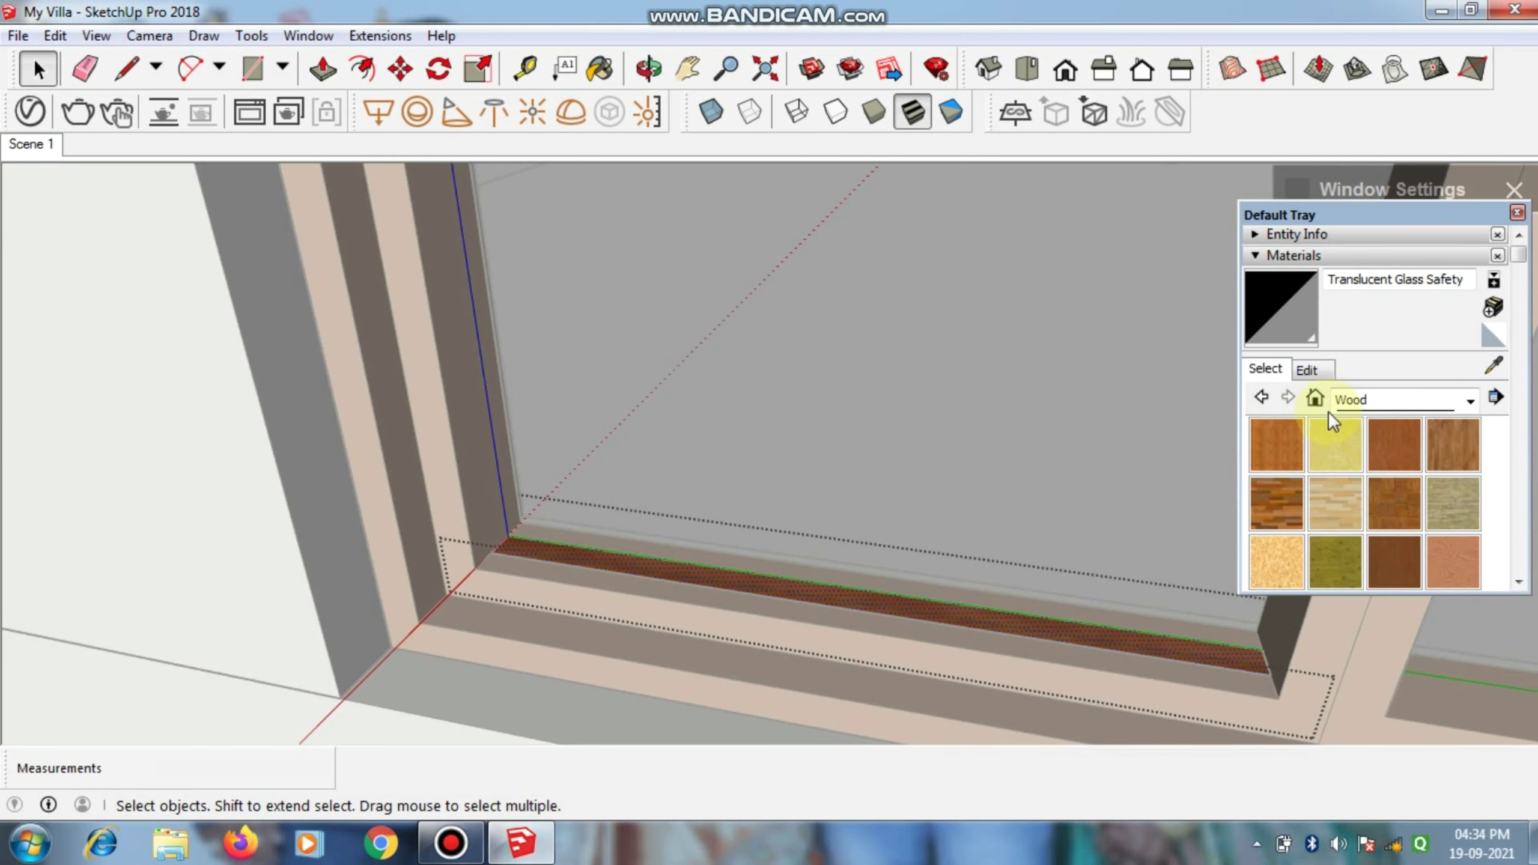
{"action": "left_click", "coordinate": [1375, 399]}
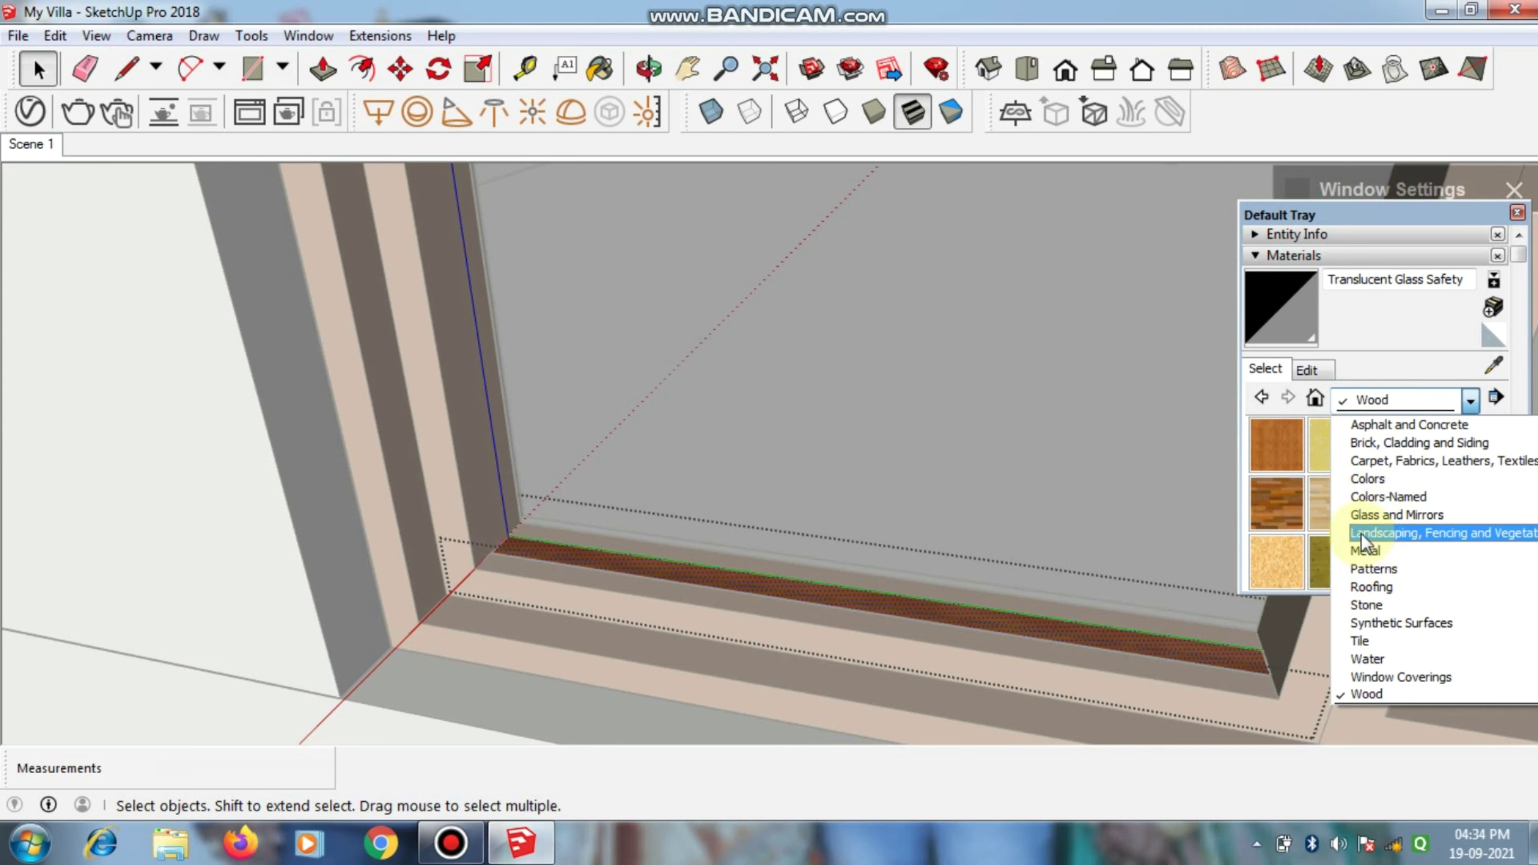
{"action": "left_click", "coordinate": [1367, 514]}
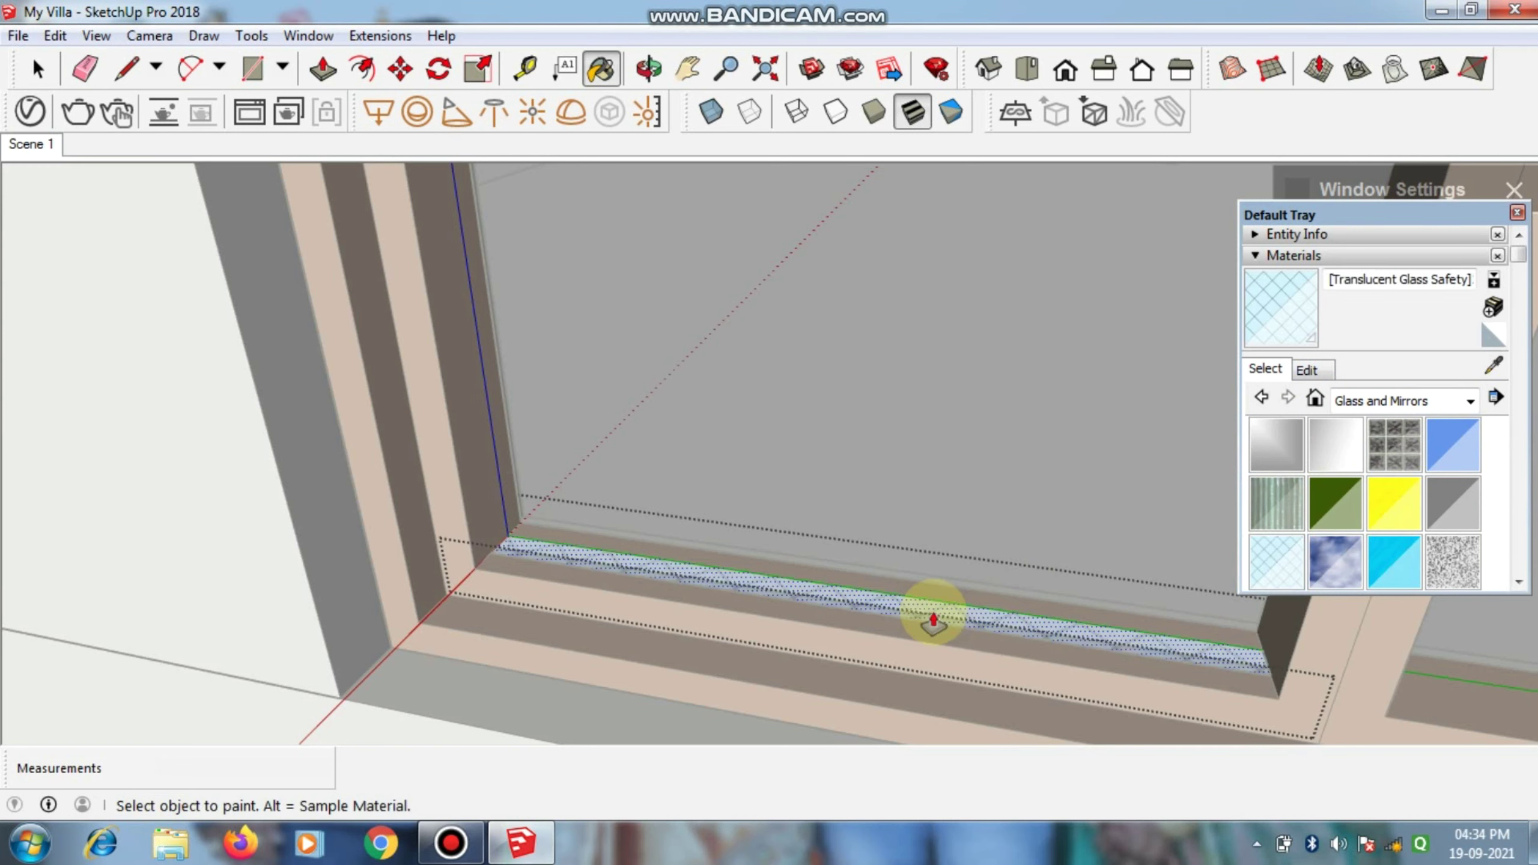
{"action": "double_click", "coordinate": [959, 419]}
{"action": "scroll", "coordinate": [961, 419], "scroll_direction": "down", "scroll_amount": 2}
Step: Pull the glass pane up to the top of the door frame
{"action": "scroll", "coordinate": [1006, 334], "scroll_direction": "down", "scroll_amount": 2}
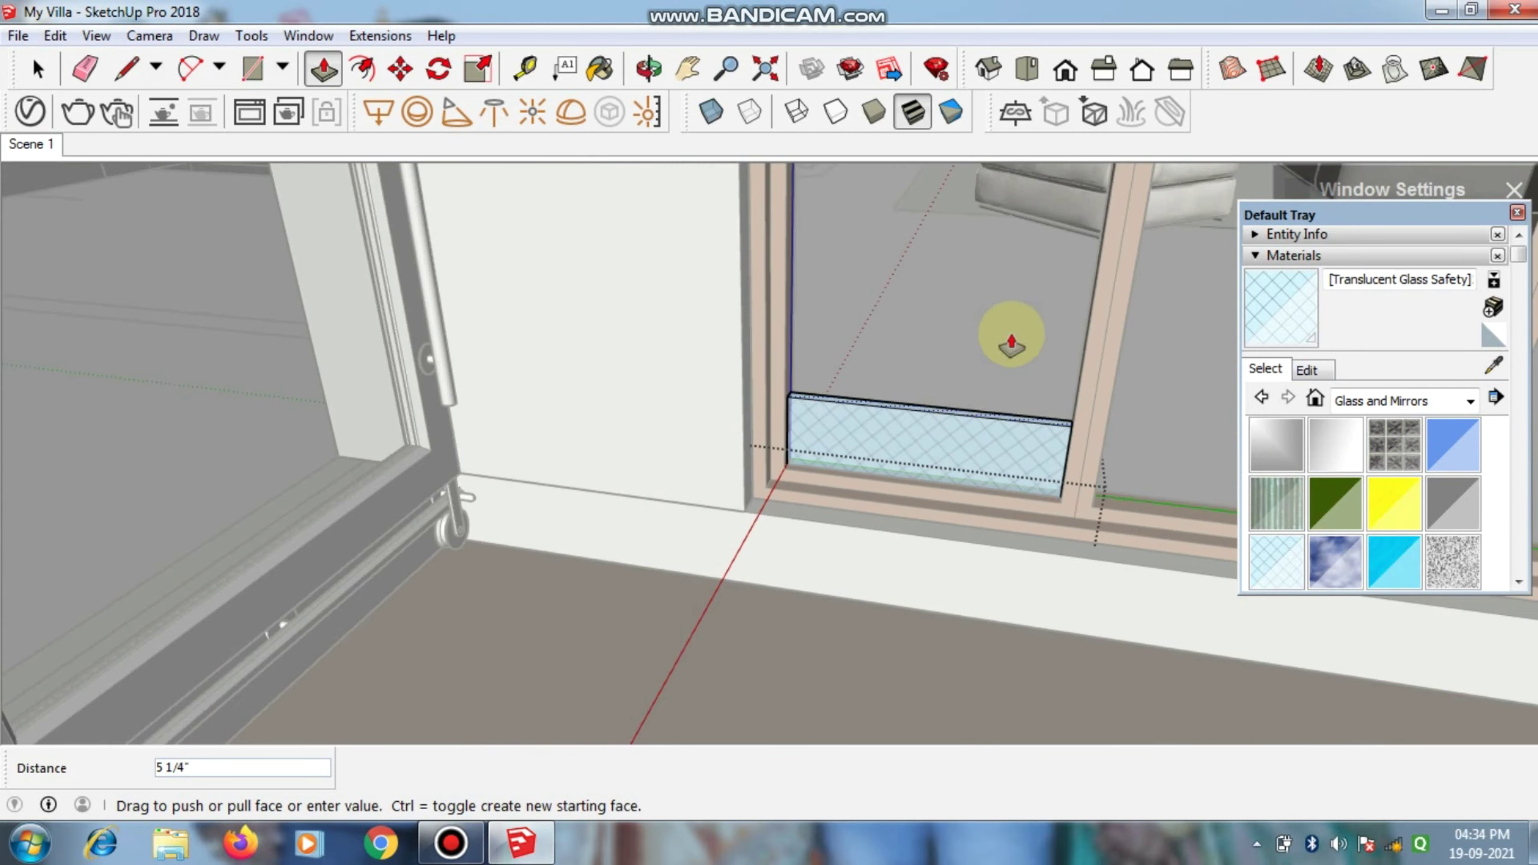
{"action": "mouse_move", "coordinate": [1006, 334]}
{"action": "middle_mouse_down"}
{"action": "mouse_move", "coordinate": [1081, 206]}
{"action": "mouse_move", "coordinate": [1003, 463]}
{"action": "middle_mouse_up"}
{"action": "left_click", "coordinate": [1092, 196]}
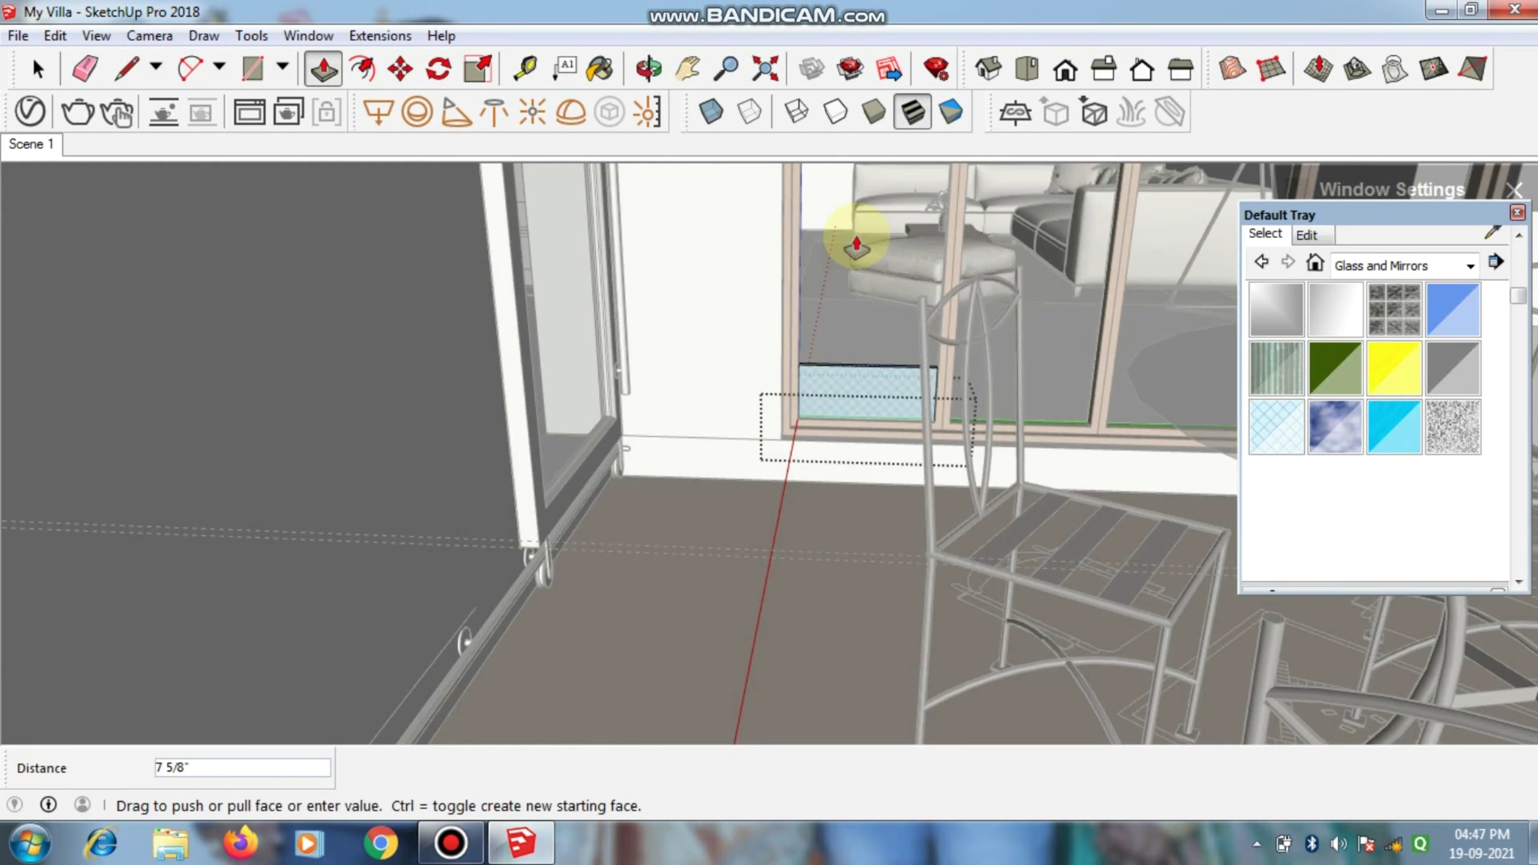
{"action": "mouse_move", "coordinate": [851, 316]}
{"action": "middle_mouse_down", "text": "shift"}
{"action": "mouse_move", "coordinate": [811, 629]}
{"action": "mouse_move", "coordinate": [790, 405]}
{"action": "mouse_move", "coordinate": [790, 430]}
{"action": "middle_mouse_up", "text": "shift"}
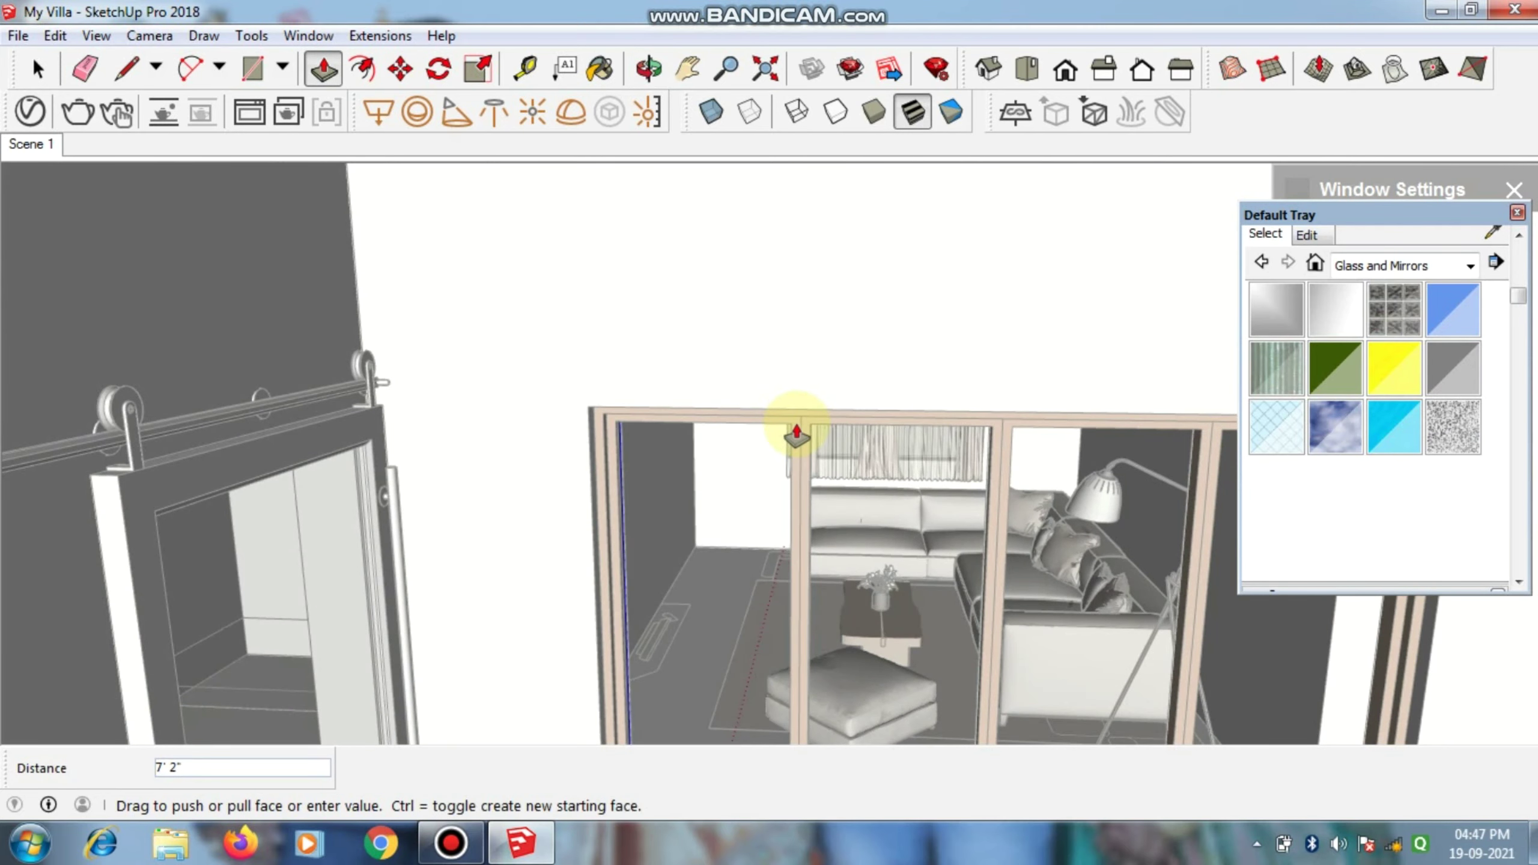
{"action": "key", "text": "space"}
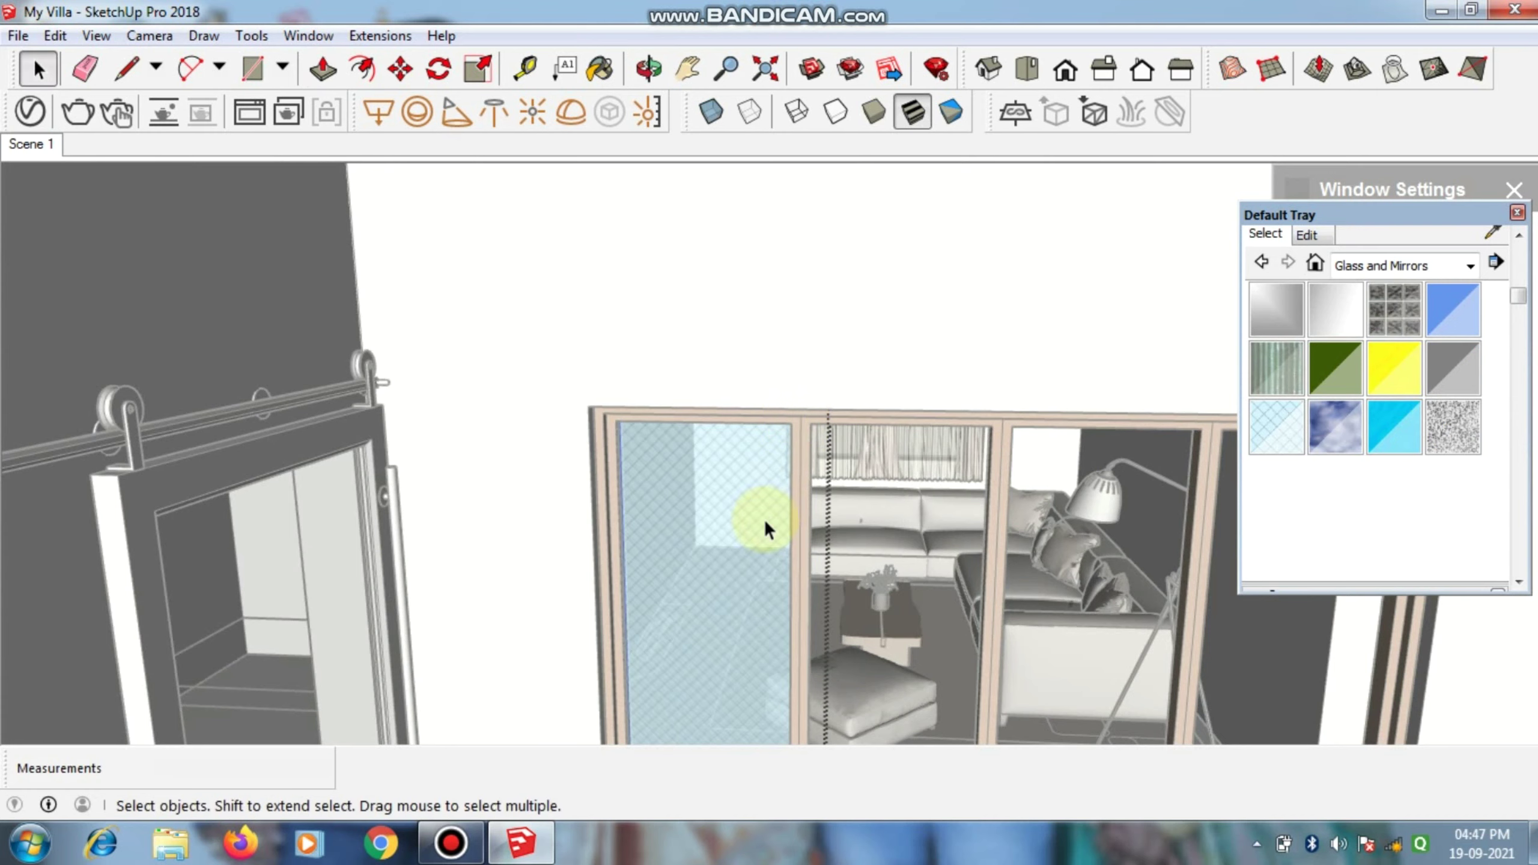
{"action": "mouse_move", "coordinate": [773, 525]}
{"action": "middle_mouse_down"}
{"action": "mouse_move", "coordinate": [765, 328]}
{"action": "mouse_move", "coordinate": [576, 175]}
{"action": "middle_mouse_up"}
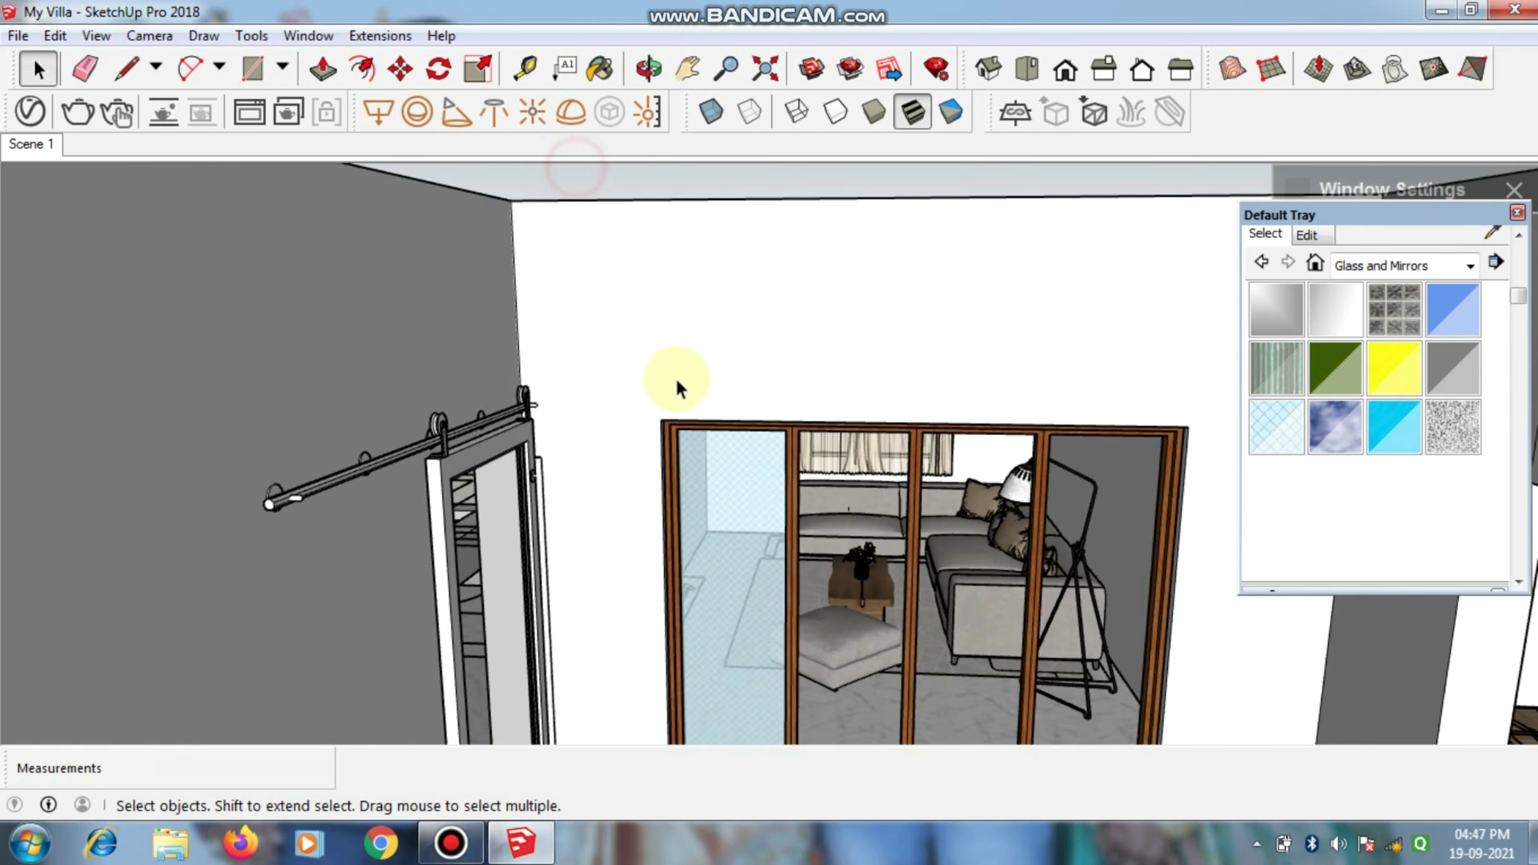
{"action": "mouse_move", "coordinate": [678, 387]}
{"action": "middle_mouse_down"}
{"action": "mouse_move", "coordinate": [776, 288]}
{"action": "mouse_move", "coordinate": [750, 501]}
{"action": "middle_mouse_up"}
Step: Copy the glass pane into the next bay and array it 3x across all four bays
{"action": "left_click", "coordinate": [750, 501]}
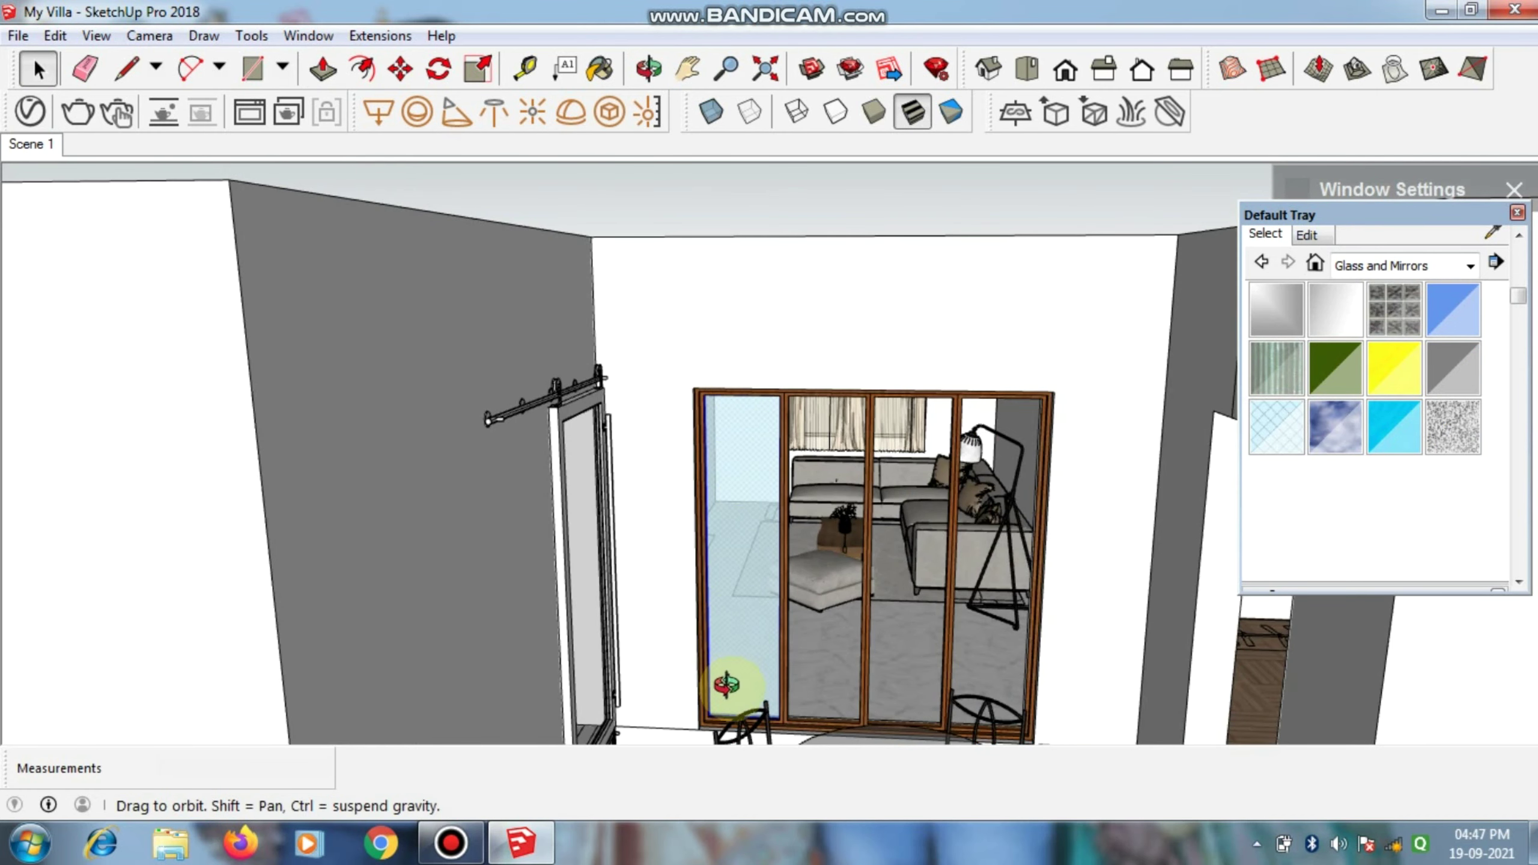
{"action": "middle_click_drag", "start_coordinate": [726, 684], "coordinate": [725, 715]}
{"action": "scroll", "coordinate": [724, 702], "scroll_direction": "up", "scroll_amount": 2}
{"action": "scroll", "coordinate": [719, 685], "scroll_direction": "up", "scroll_amount": 2}
{"action": "scroll", "coordinate": [708, 679], "scroll_direction": "up", "scroll_amount": 3}
{"action": "key", "text": "m"}
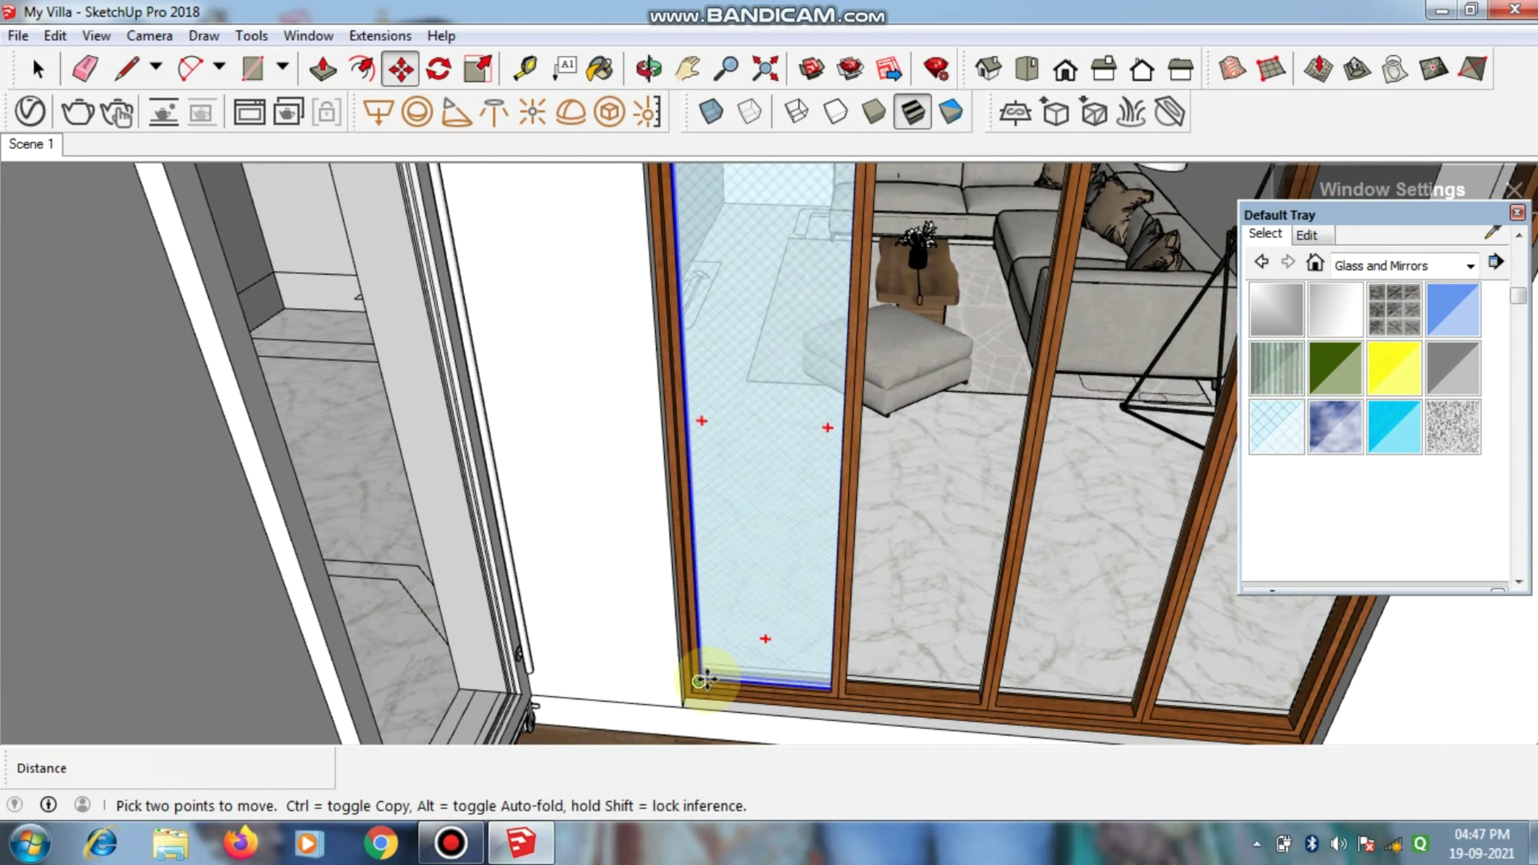
{"action": "left_click", "coordinate": [701, 680]}
{"action": "key", "text": "ctrl"}
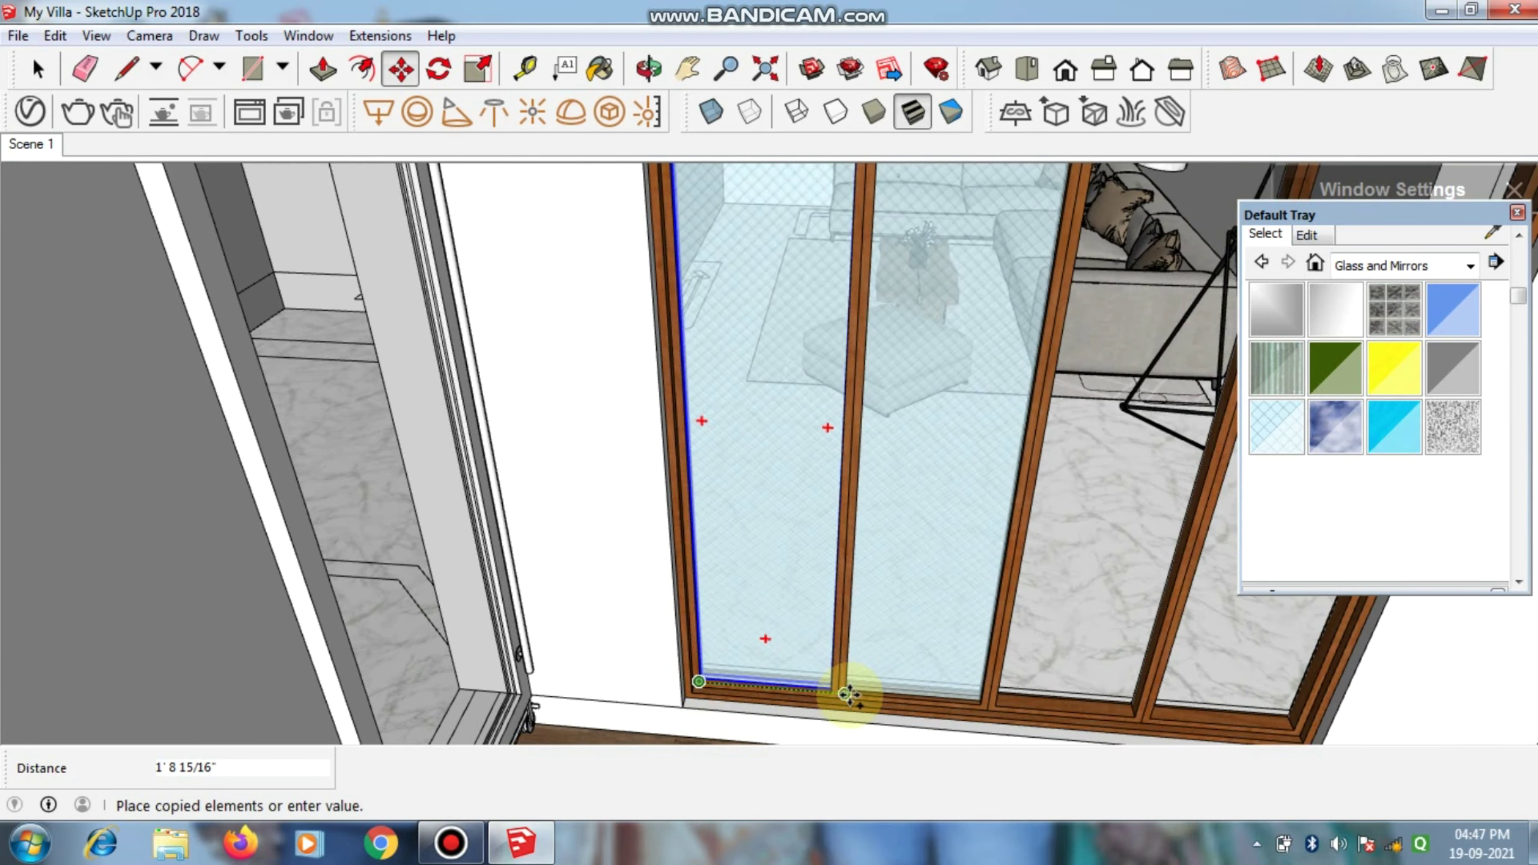
{"action": "left_click", "coordinate": [848, 695]}
{"action": "type", "text": "3"}
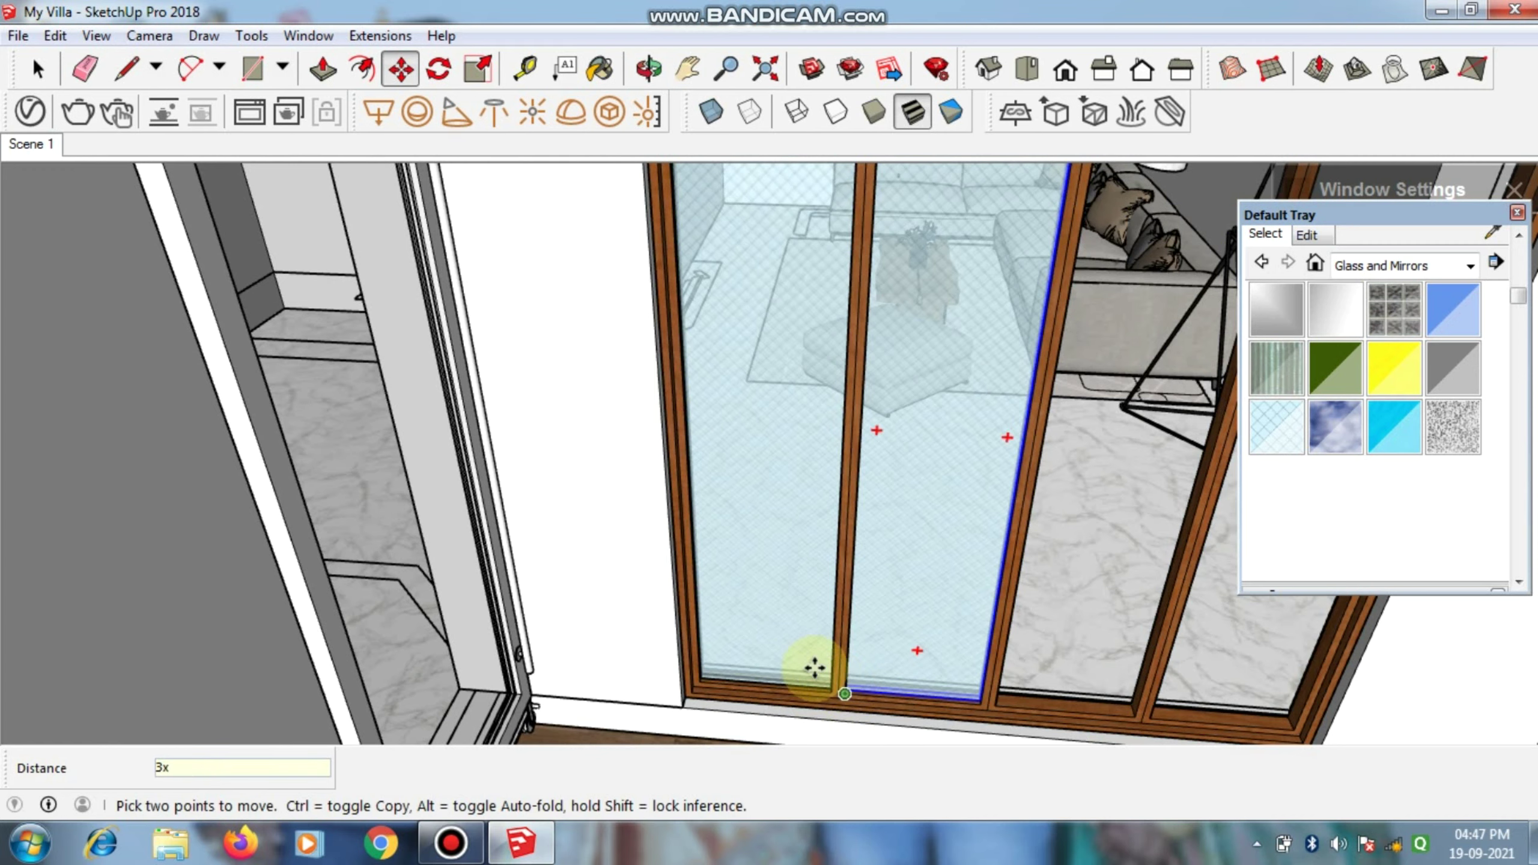
{"action": "key", "text": "Return"}
{"action": "key", "text": "space"}
{"action": "scroll", "coordinate": [666, 611], "scroll_direction": "down", "scroll_amount": 3}
{"action": "scroll", "coordinate": [679, 608], "scroll_direction": "down", "scroll_amount": 3}
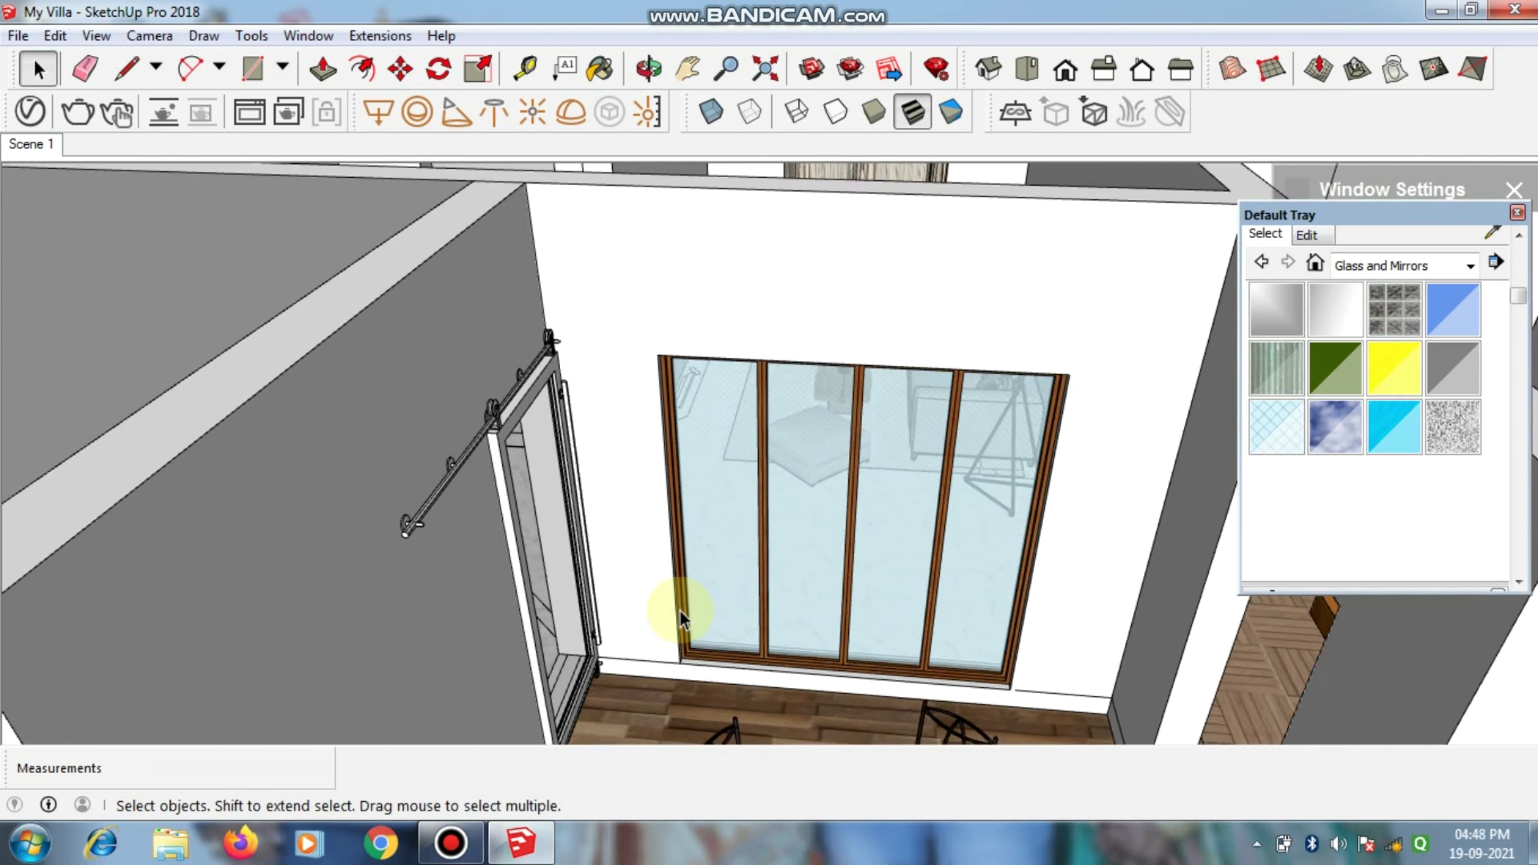
{"action": "scroll", "coordinate": [679, 609], "scroll_direction": "down", "scroll_amount": 3}
{"action": "scroll", "coordinate": [681, 606], "scroll_direction": "down", "scroll_amount": 3}
{"action": "scroll", "coordinate": [1044, 271], "scroll_direction": "down", "scroll_amount": 2}
{"action": "left_click", "coordinate": [1043, 218]}
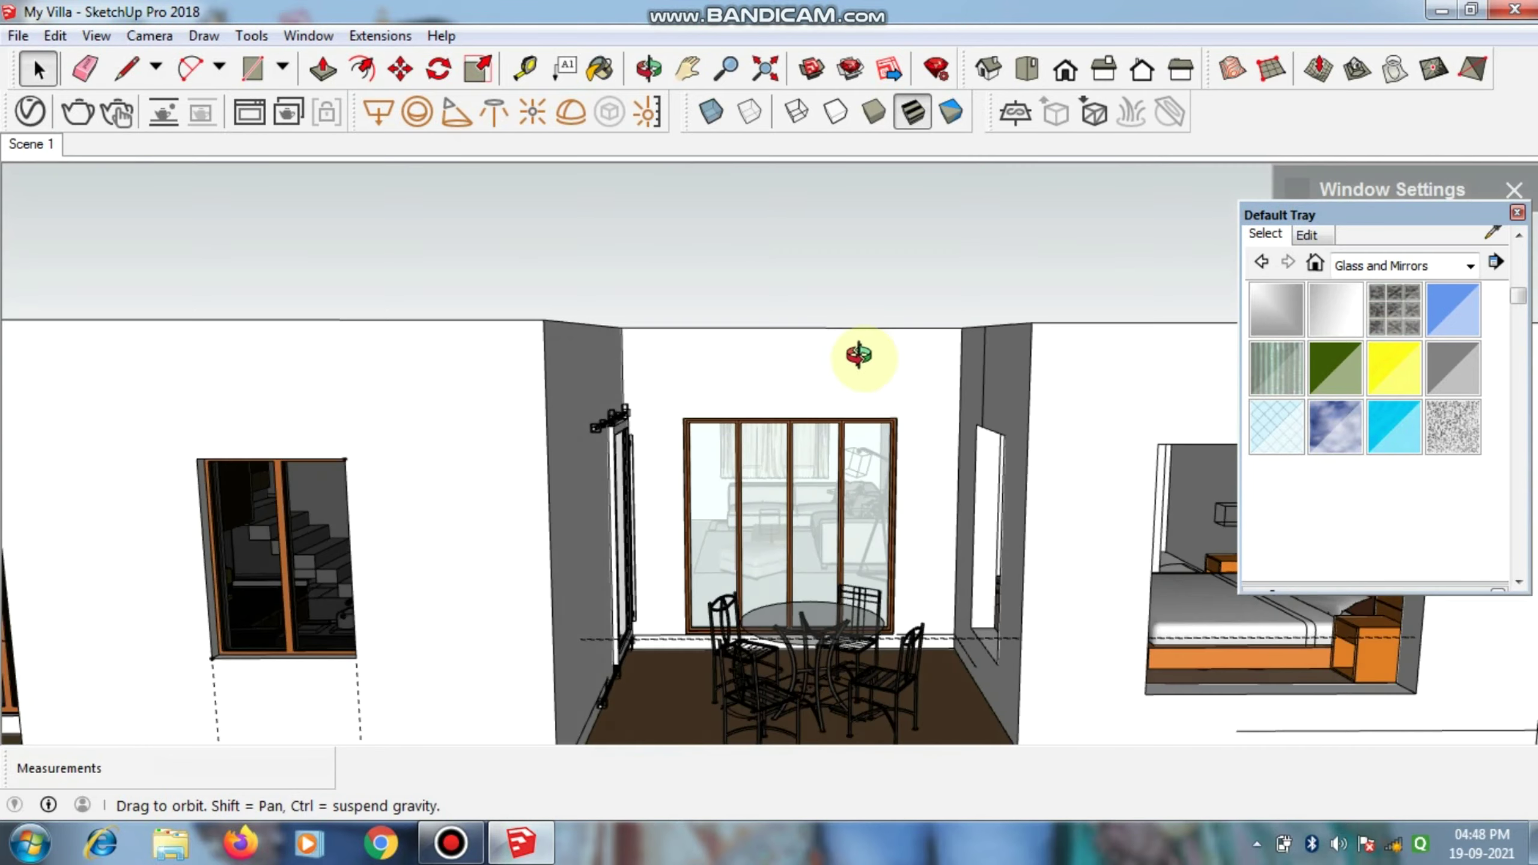
{"action": "middle_click_drag", "start_coordinate": [862, 472], "coordinate": [864, 319]}
{"action": "scroll", "coordinate": [812, 511], "scroll_direction": "up", "scroll_amount": 2}
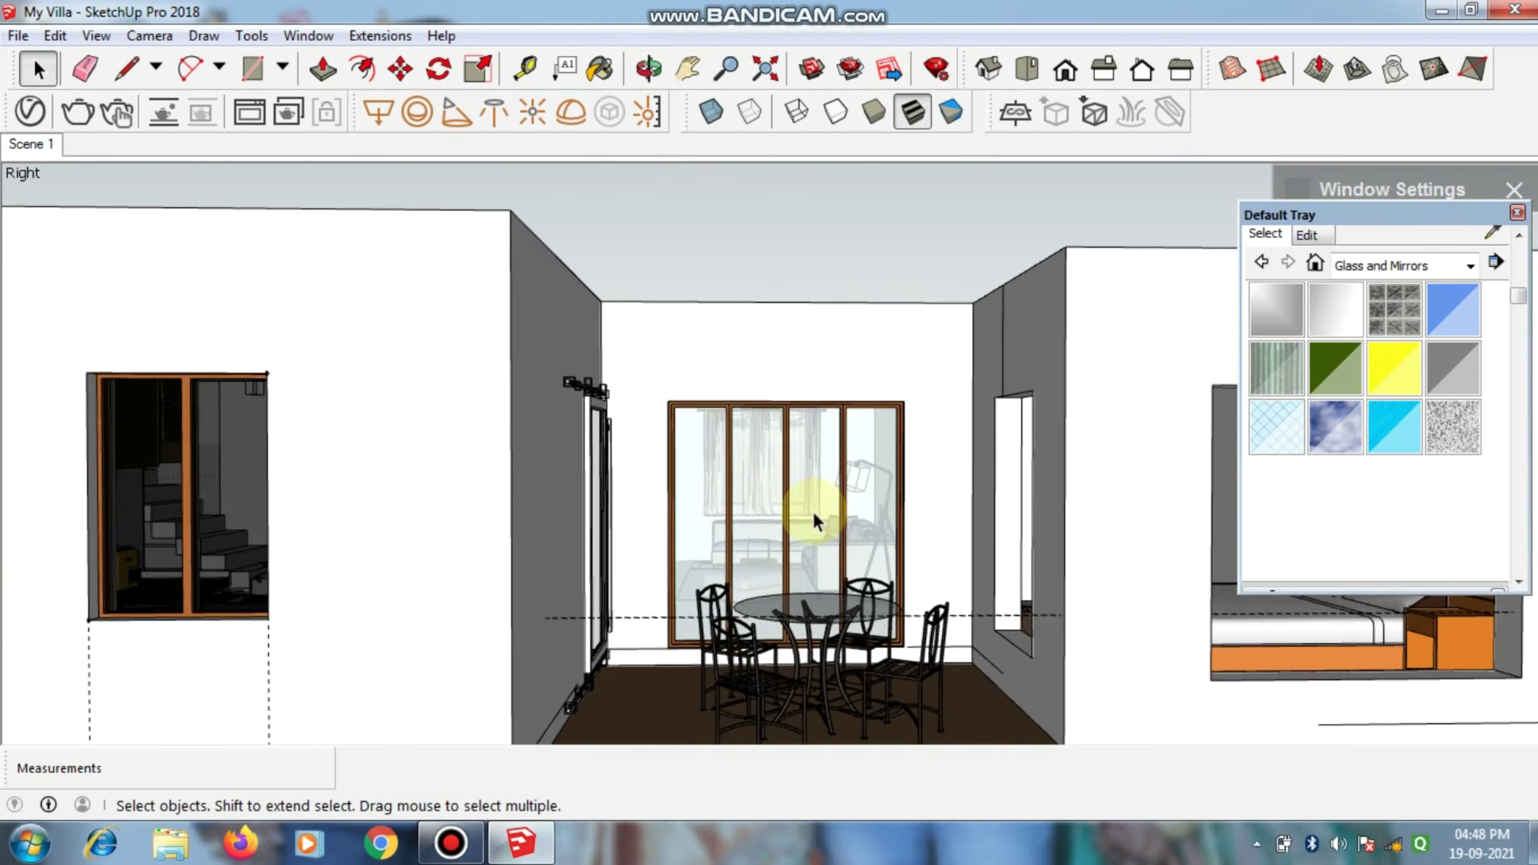
{"action": "scroll", "coordinate": [812, 511], "scroll_direction": "up", "scroll_amount": 2}
{"action": "scroll", "coordinate": [812, 510], "scroll_direction": "up", "scroll_amount": 2}
{"action": "scroll", "coordinate": [791, 447], "scroll_direction": "up", "scroll_amount": 2}
{"action": "scroll", "coordinate": [791, 447], "scroll_direction": "up", "scroll_amount": 1}
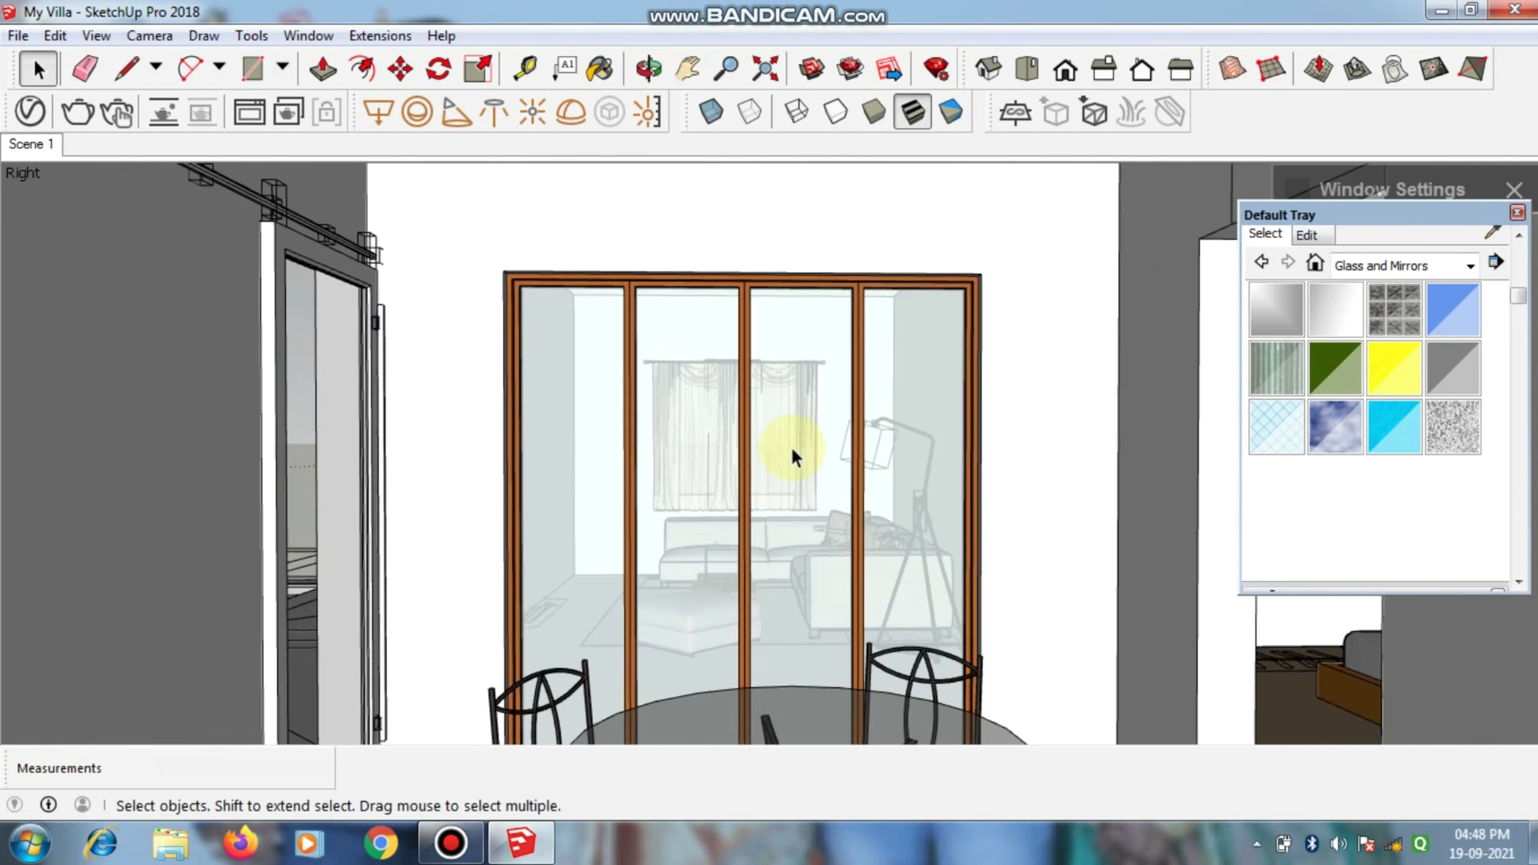
{"action": "mouse_move", "coordinate": [791, 447]}
{"action": "middle_mouse_down"}
{"action": "mouse_move", "coordinate": [714, 457]}
{"action": "mouse_move", "coordinate": [491, 560]}
{"action": "mouse_move", "coordinate": [722, 636]}
{"action": "mouse_move", "coordinate": [711, 698]}
{"action": "middle_mouse_up"}
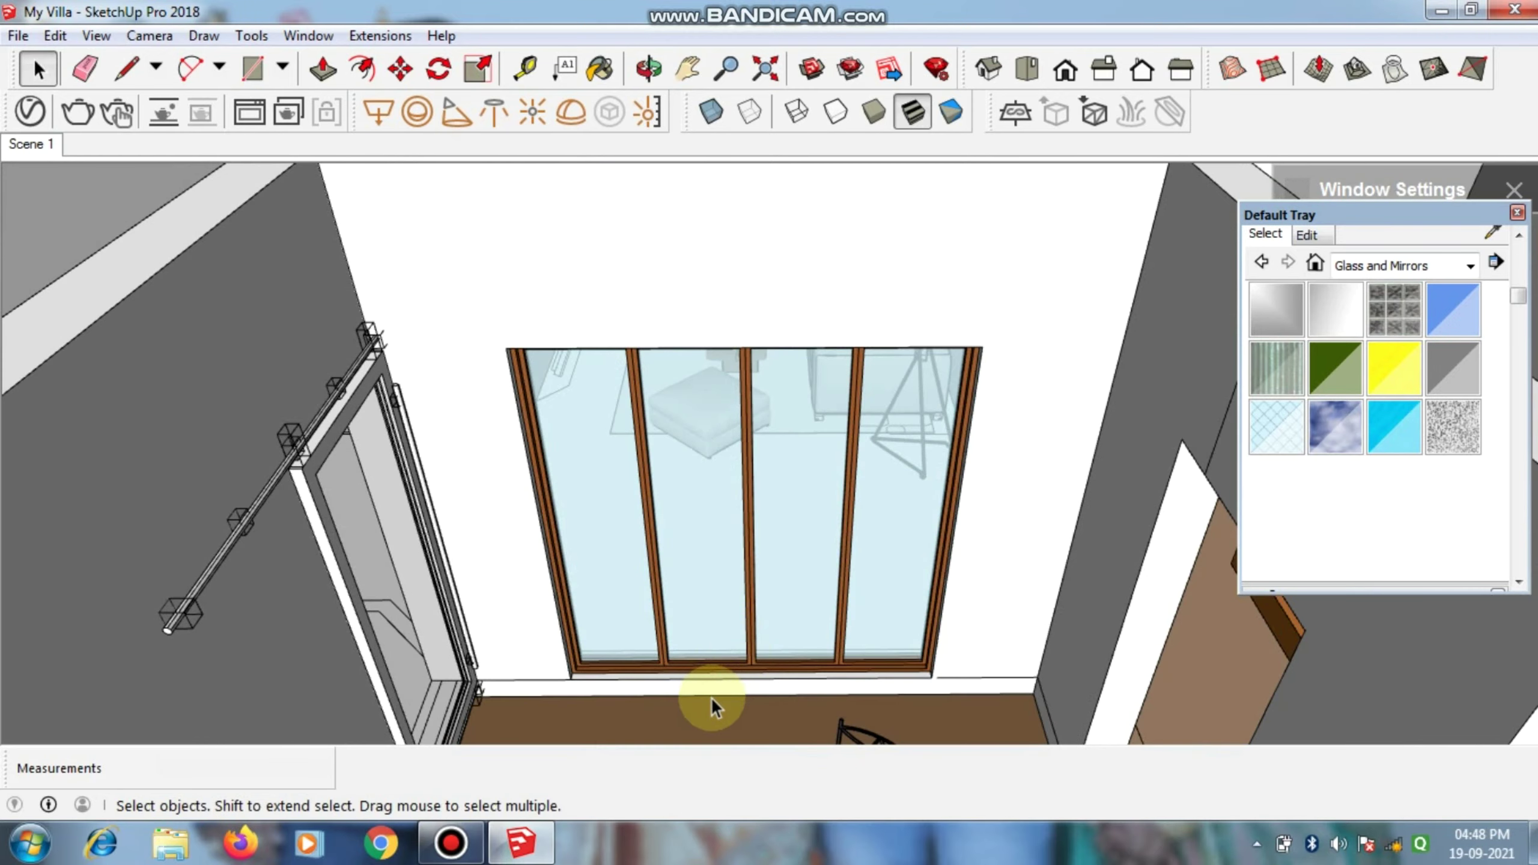
{"action": "scroll", "coordinate": [712, 698], "scroll_direction": "down", "scroll_amount": 3}
{"action": "scroll", "coordinate": [744, 310], "scroll_direction": "up", "scroll_amount": 2}
{"action": "scroll", "coordinate": [785, 253], "scroll_direction": "up", "scroll_amount": 3}
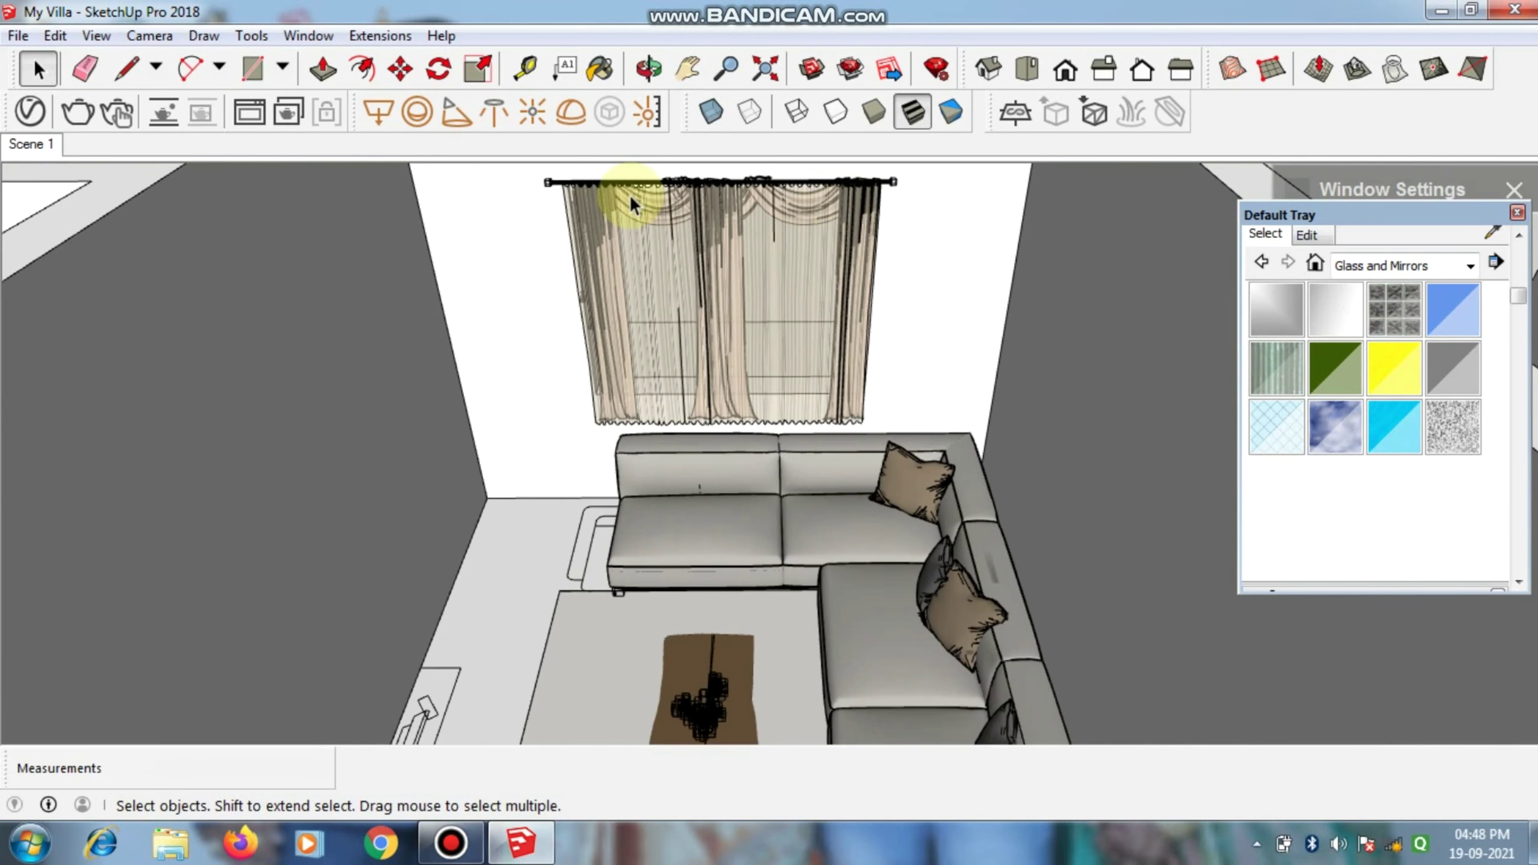
{"action": "scroll", "coordinate": [597, 349], "scroll_direction": "down", "scroll_amount": 2}
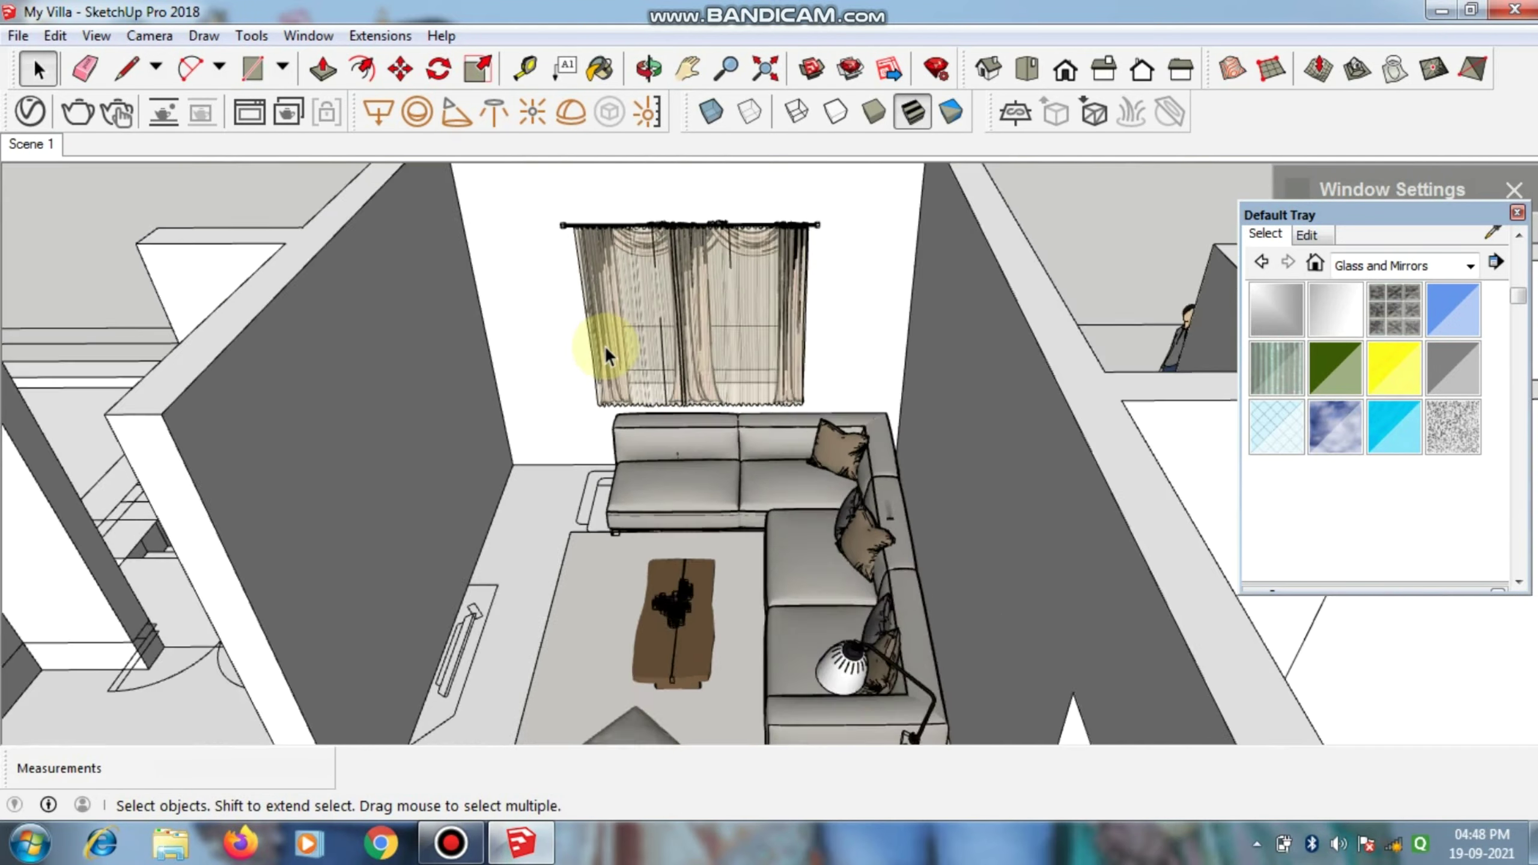
{"action": "scroll", "coordinate": [604, 340], "scroll_direction": "down", "scroll_amount": 2}
{"action": "mouse_move", "coordinate": [605, 331]}
{"action": "middle_mouse_down"}
{"action": "mouse_move", "coordinate": [604, 436]}
{"action": "mouse_move", "coordinate": [394, 568]}
{"action": "mouse_move", "coordinate": [635, 429]}
{"action": "mouse_move", "coordinate": [333, 334]}
{"action": "mouse_move", "coordinate": [787, 389]}
{"action": "mouse_move", "coordinate": [427, 298]}
{"action": "mouse_move", "coordinate": [731, 234]}
{"action": "middle_mouse_up"}
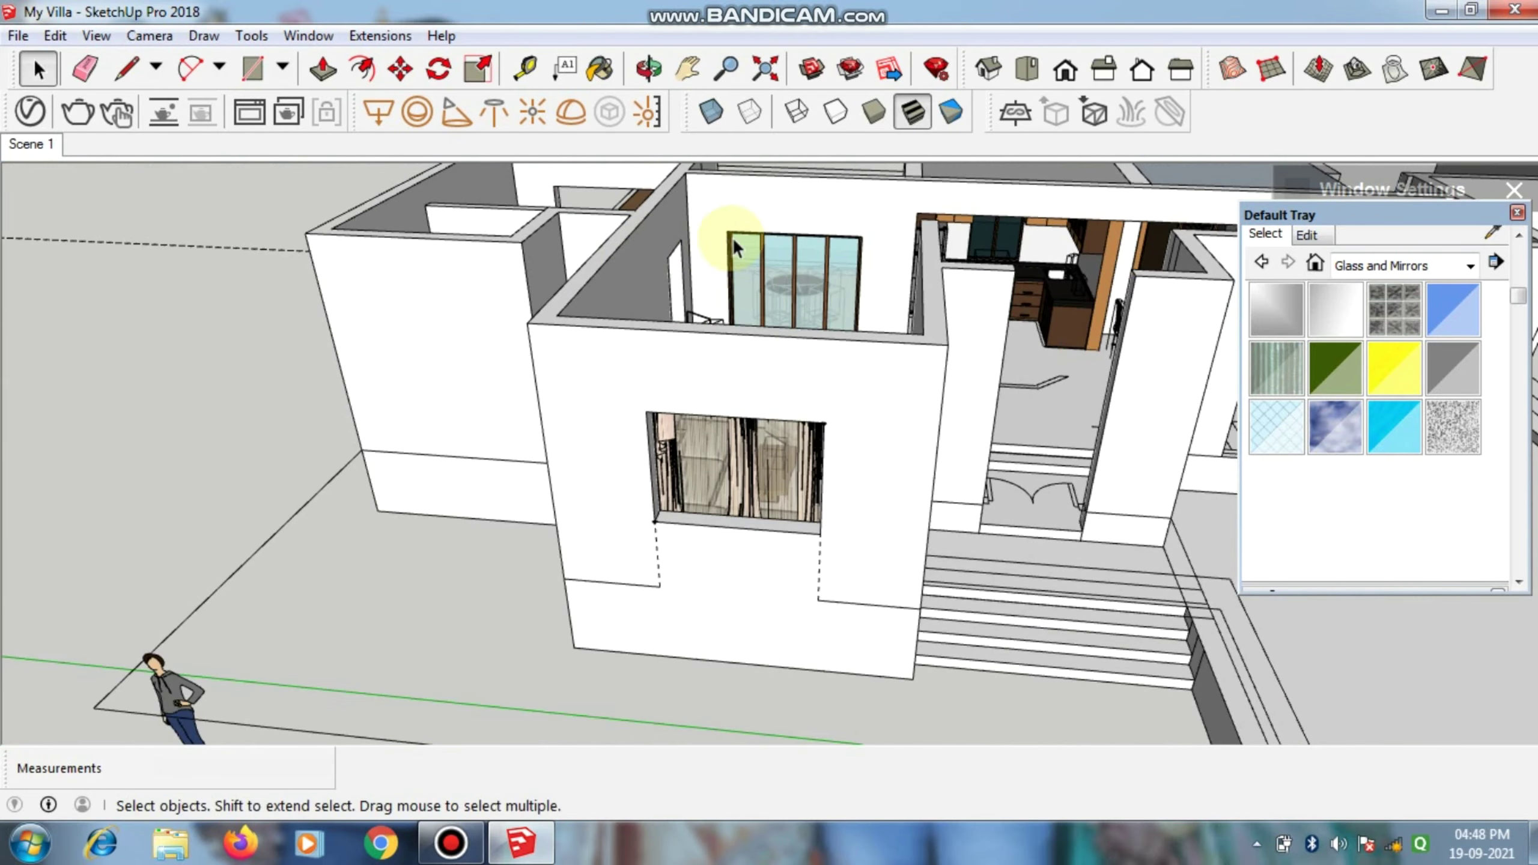
{"action": "scroll", "coordinate": [810, 258], "scroll_direction": "up", "scroll_amount": 2}
{"action": "scroll", "coordinate": [810, 258], "scroll_direction": "up", "scroll_amount": 3}
{"action": "scroll", "coordinate": [808, 303], "scroll_direction": "up", "scroll_amount": 3}
{"action": "mouse_move", "coordinate": [805, 305]}
{"action": "middle_mouse_down"}
{"action": "mouse_move", "coordinate": [858, 206]}
{"action": "mouse_move", "coordinate": [920, 161]}
{"action": "mouse_move", "coordinate": [904, 240]}
{"action": "mouse_move", "coordinate": [793, 443]}
{"action": "middle_mouse_up"}
{"action": "scroll", "coordinate": [769, 467], "scroll_direction": "down", "scroll_amount": 3}
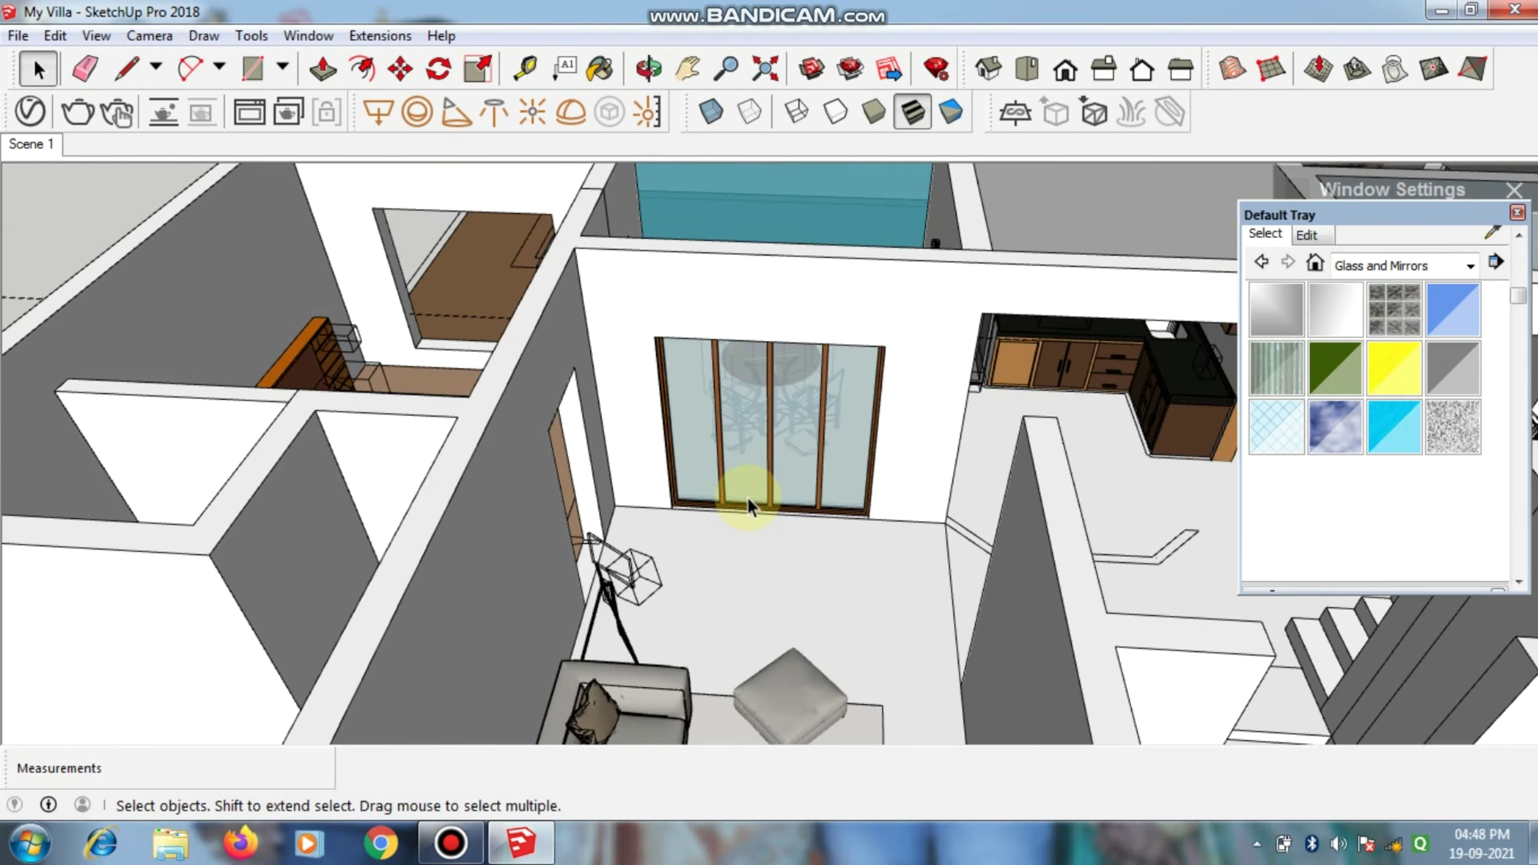
{"action": "scroll", "coordinate": [736, 485], "scroll_direction": "down", "scroll_amount": 3}
{"action": "mouse_move", "coordinate": [732, 481]}
{"action": "middle_mouse_down"}
{"action": "mouse_move", "coordinate": [875, 327]}
{"action": "mouse_move", "coordinate": [578, 308]}
{"action": "middle_mouse_up"}
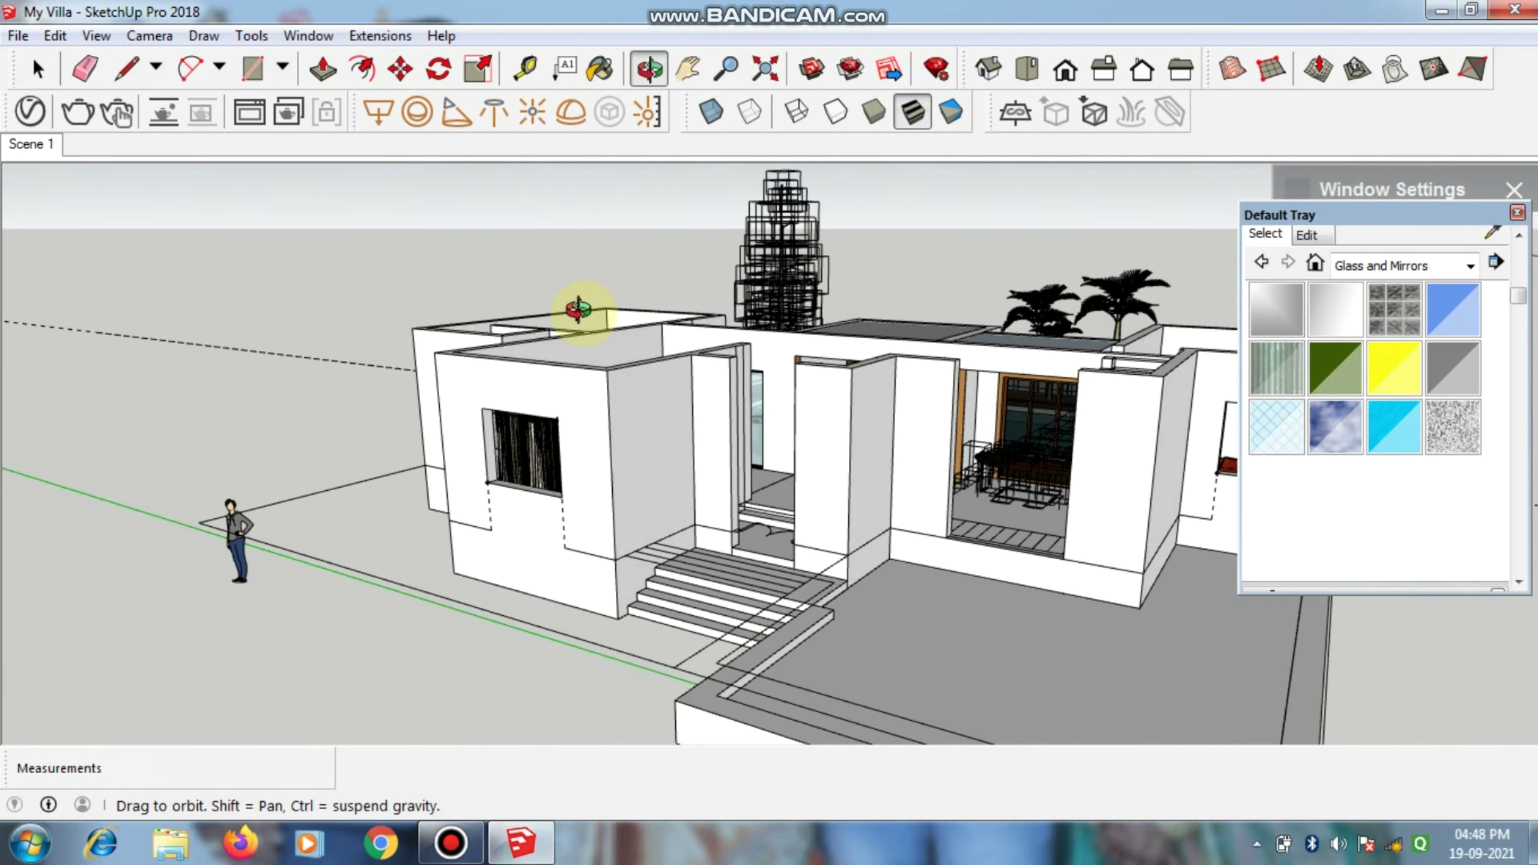
{"action": "scroll", "coordinate": [756, 326], "scroll_direction": "up", "scroll_amount": 1}
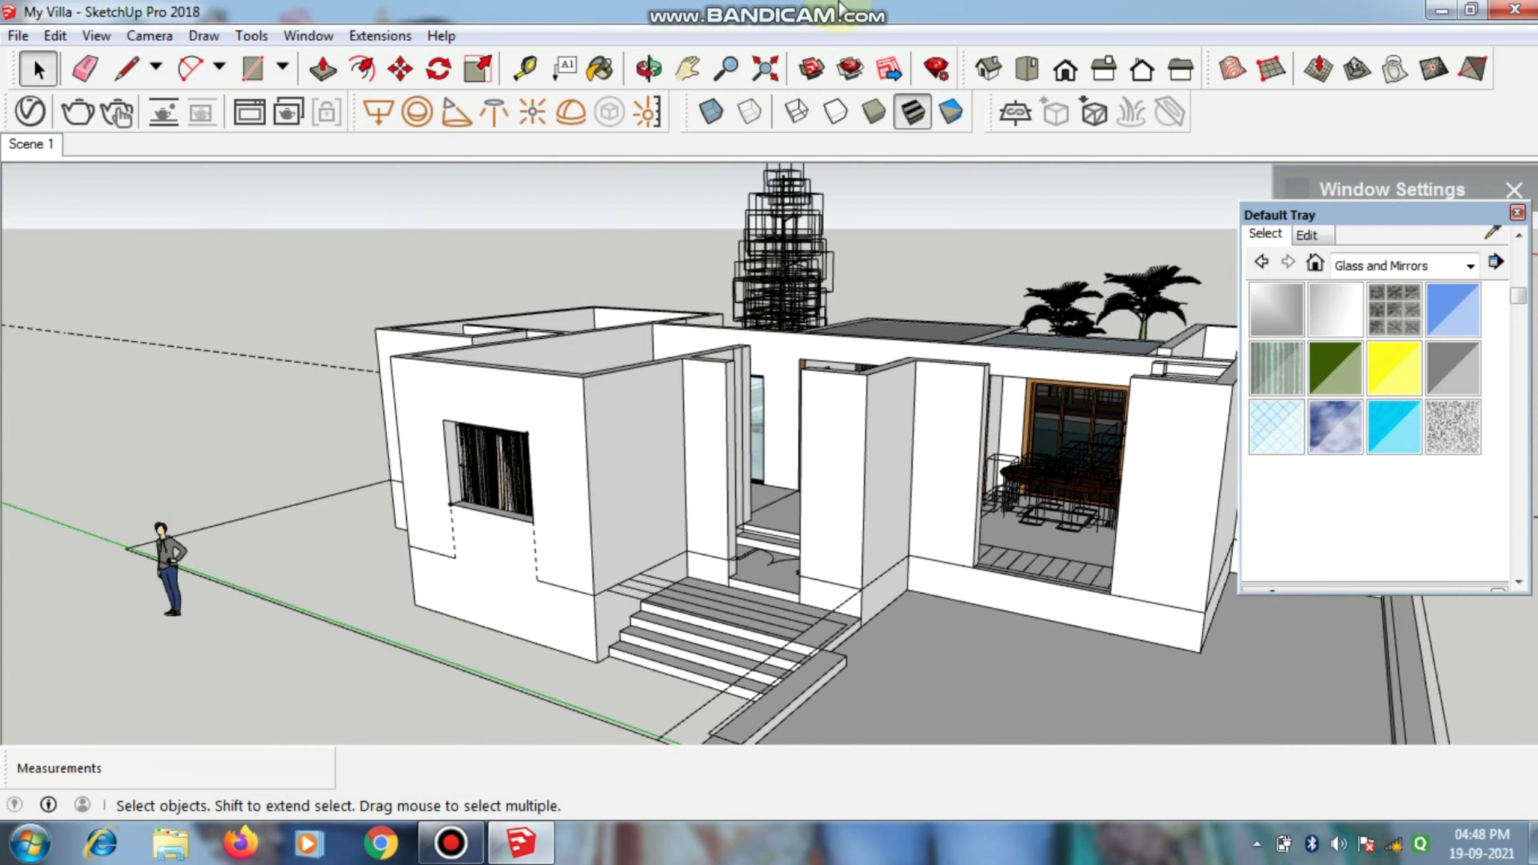